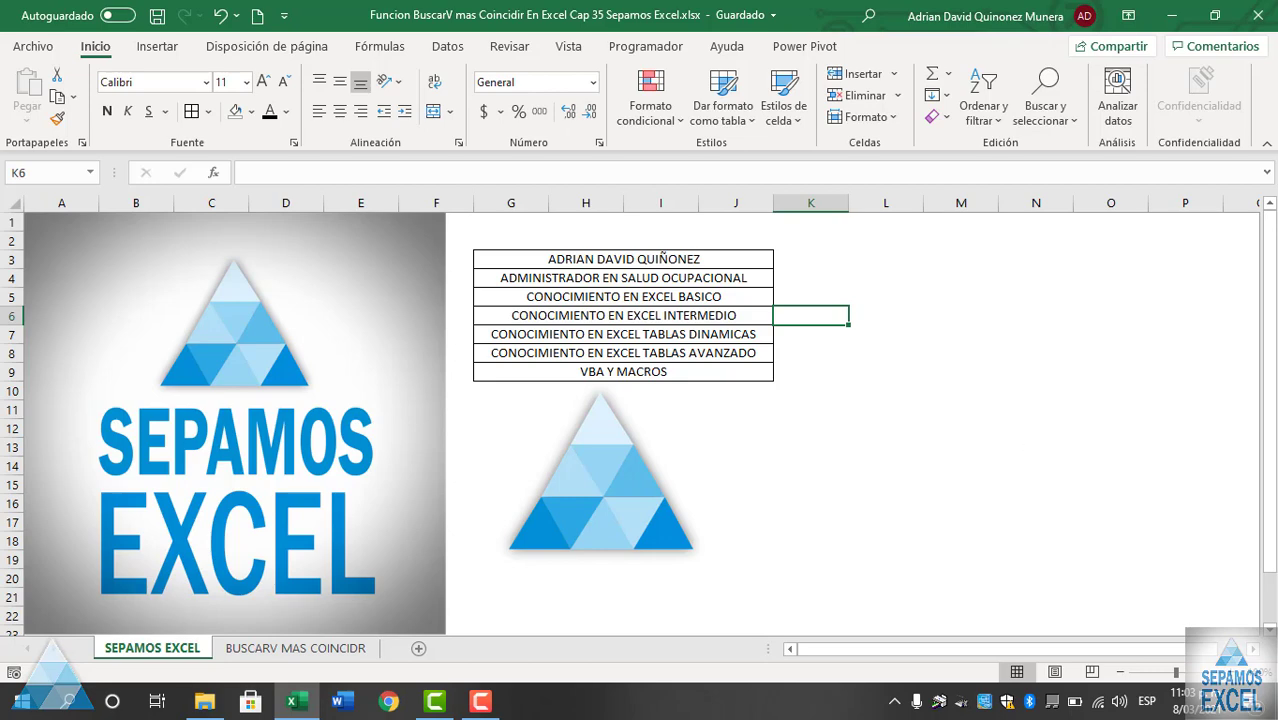
- Switch to the BUSCARV MAS COINCIDR sheet and scroll through the country, employee and monthly amounts table
click(276, 658)
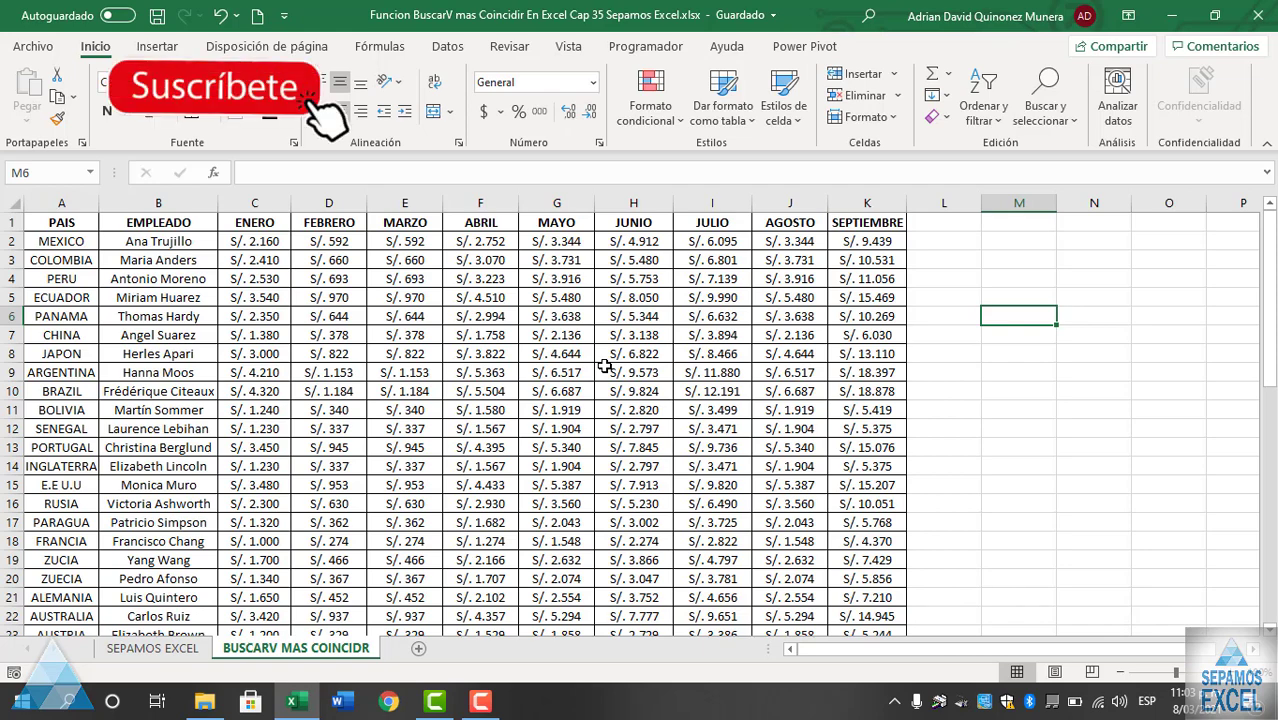
scroll(272, 410, down, 3)
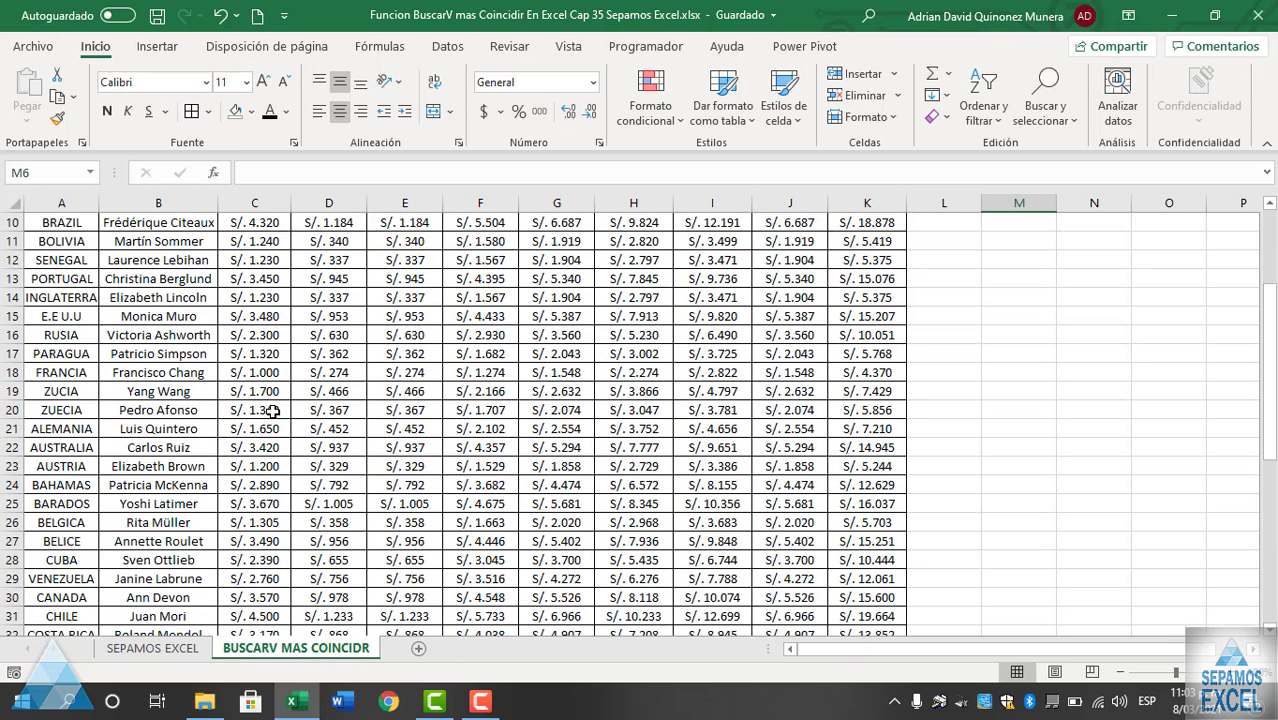
scroll(272, 410, down, 3)
scroll(272, 410, down, 4)
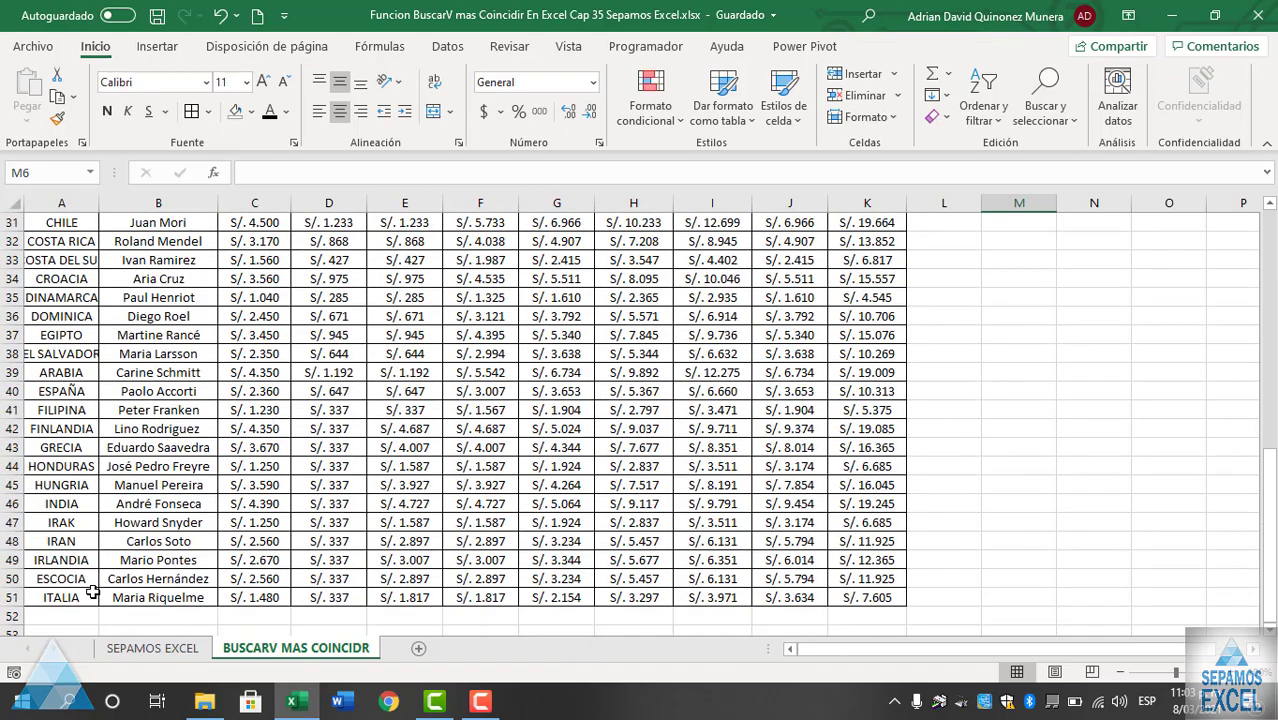
scroll(91, 580, up, 5)
scroll(85, 500, up, 5)
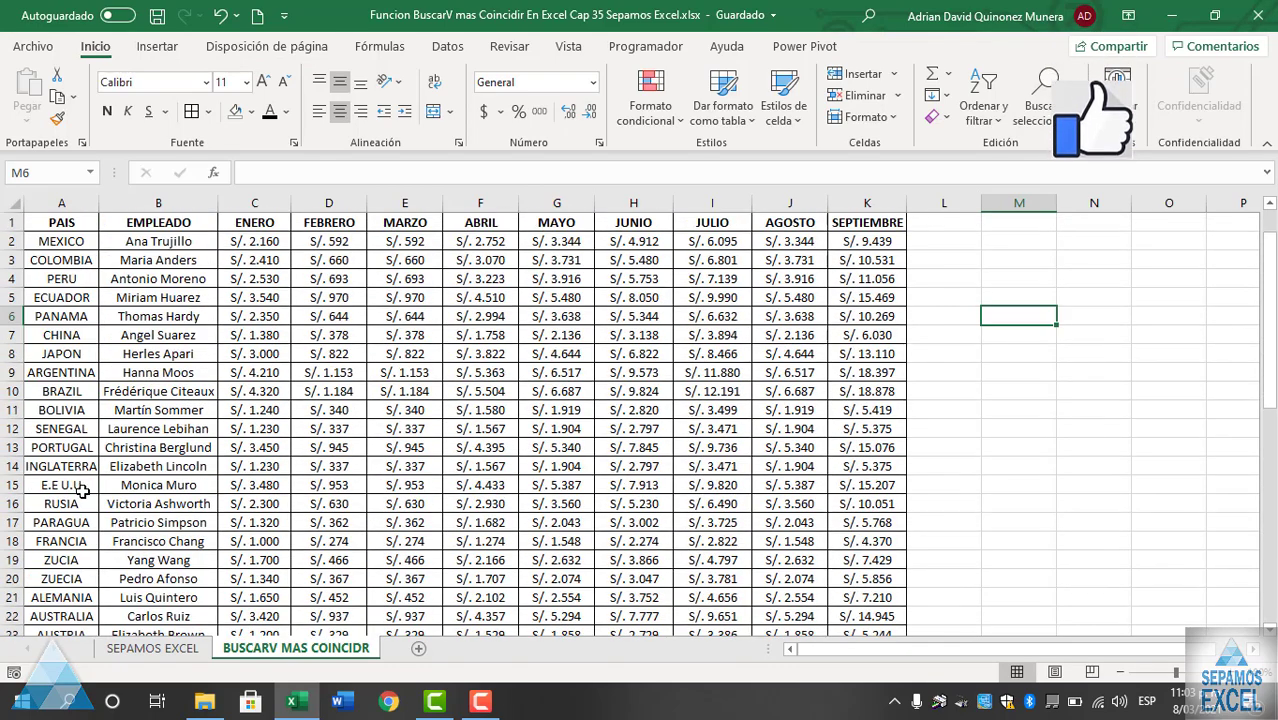
- Autofit column A and the ENERO through AGOSTO columns to their contents, then review the data
double_click(104, 203)
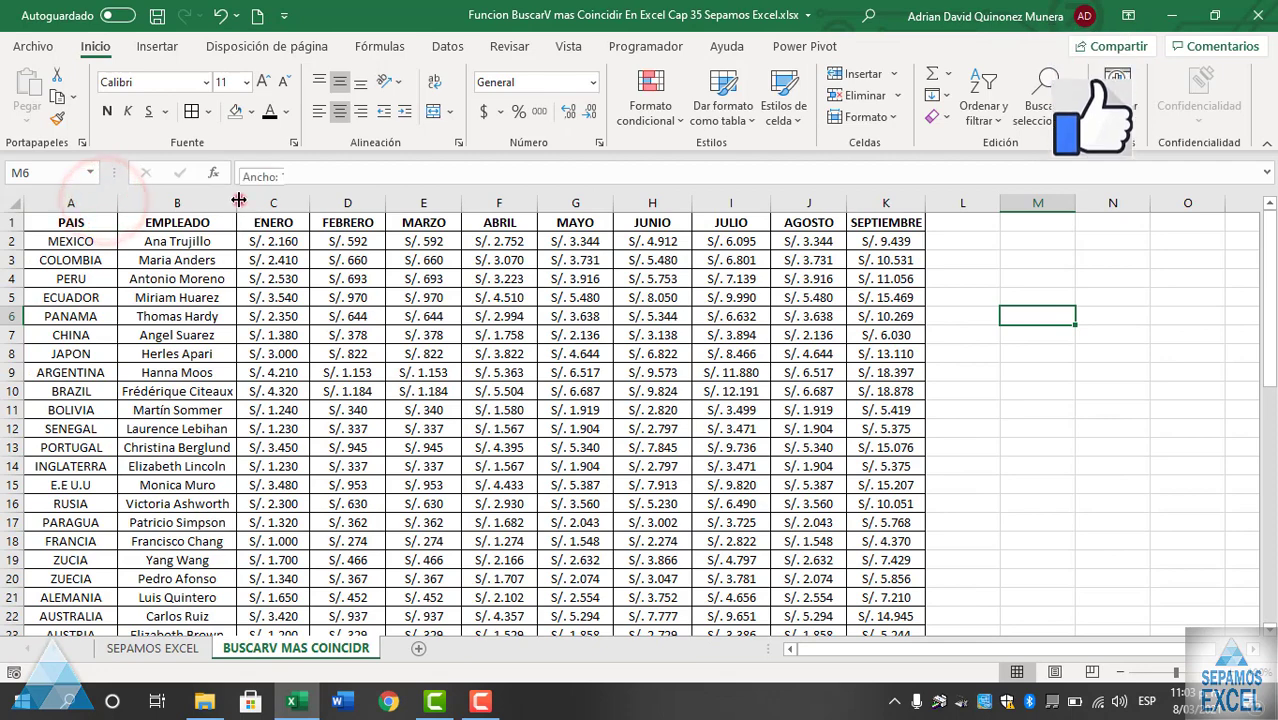
double_click(310, 203)
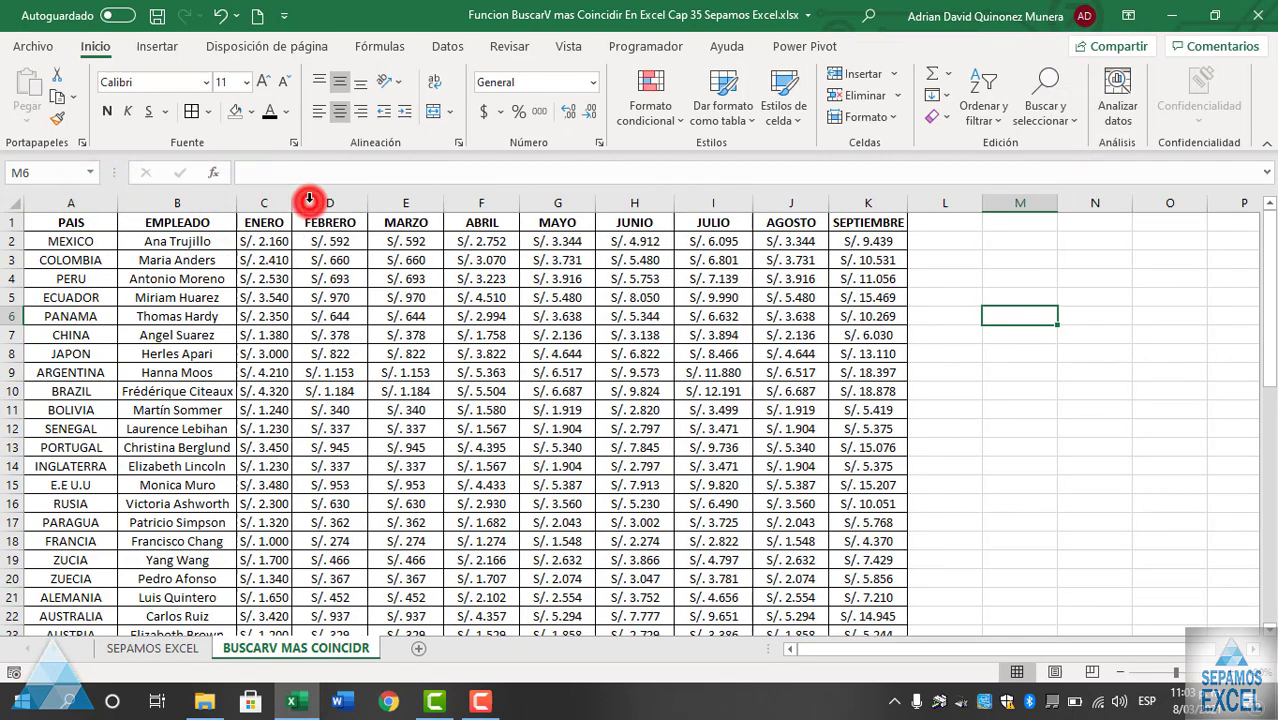
double_click(369, 203)
double_click(422, 203)
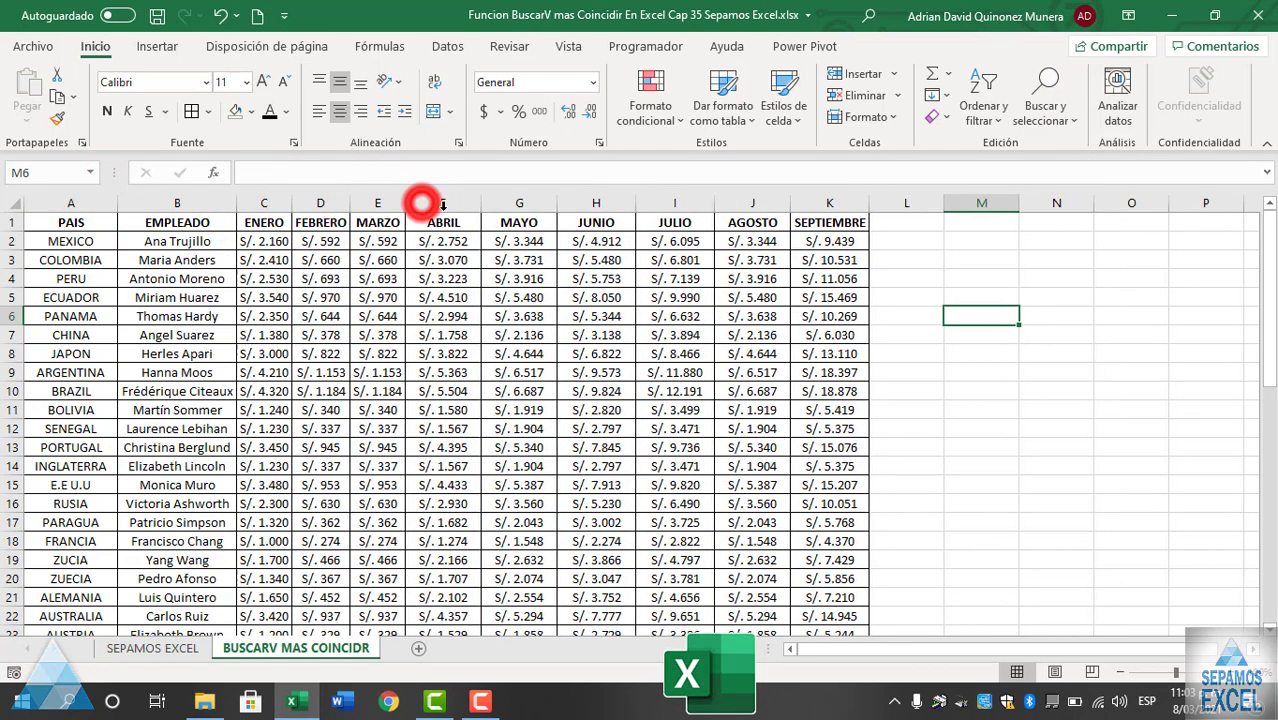
double_click(484, 203)
double_click(537, 203)
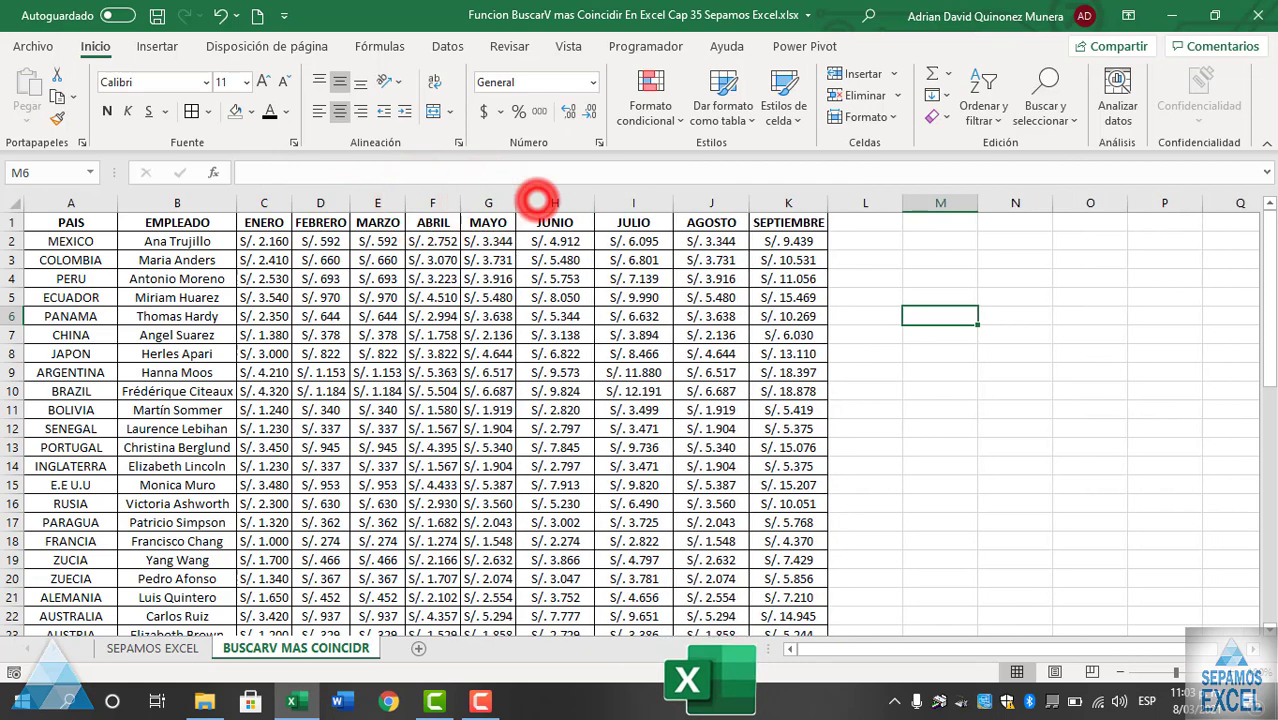
double_click(594, 203)
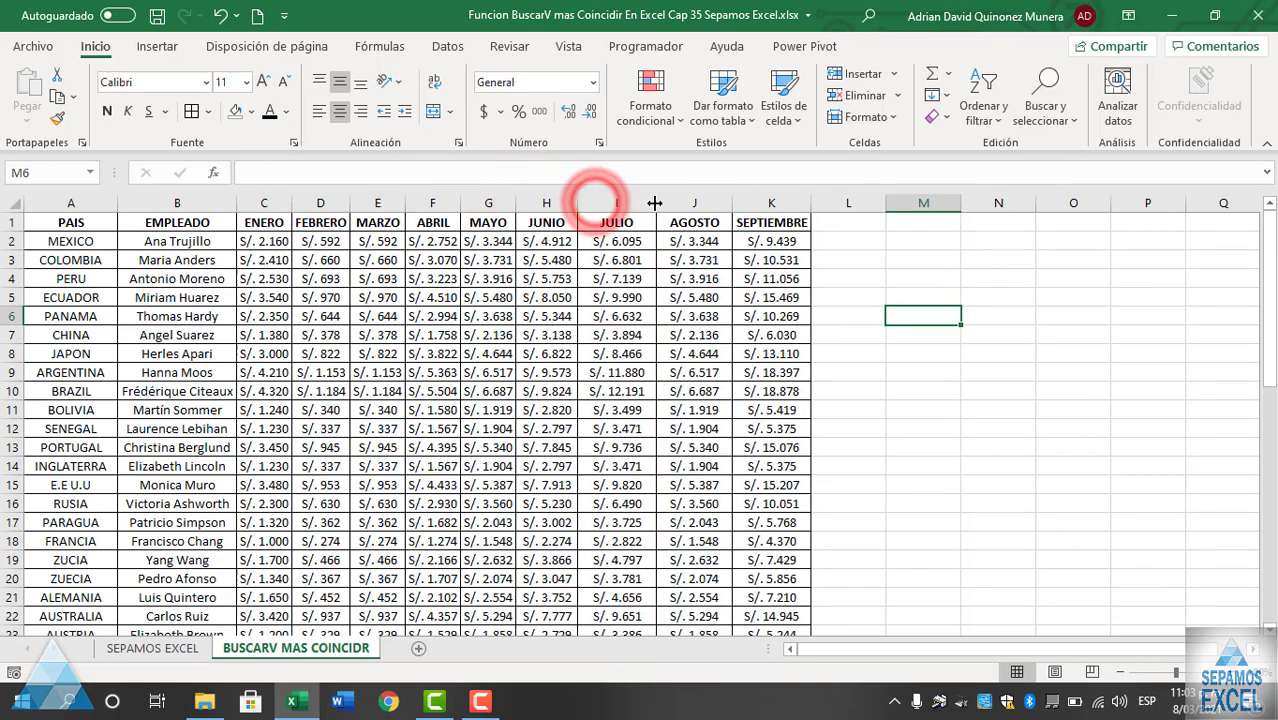
double_click(660, 203)
double_click(715, 203)
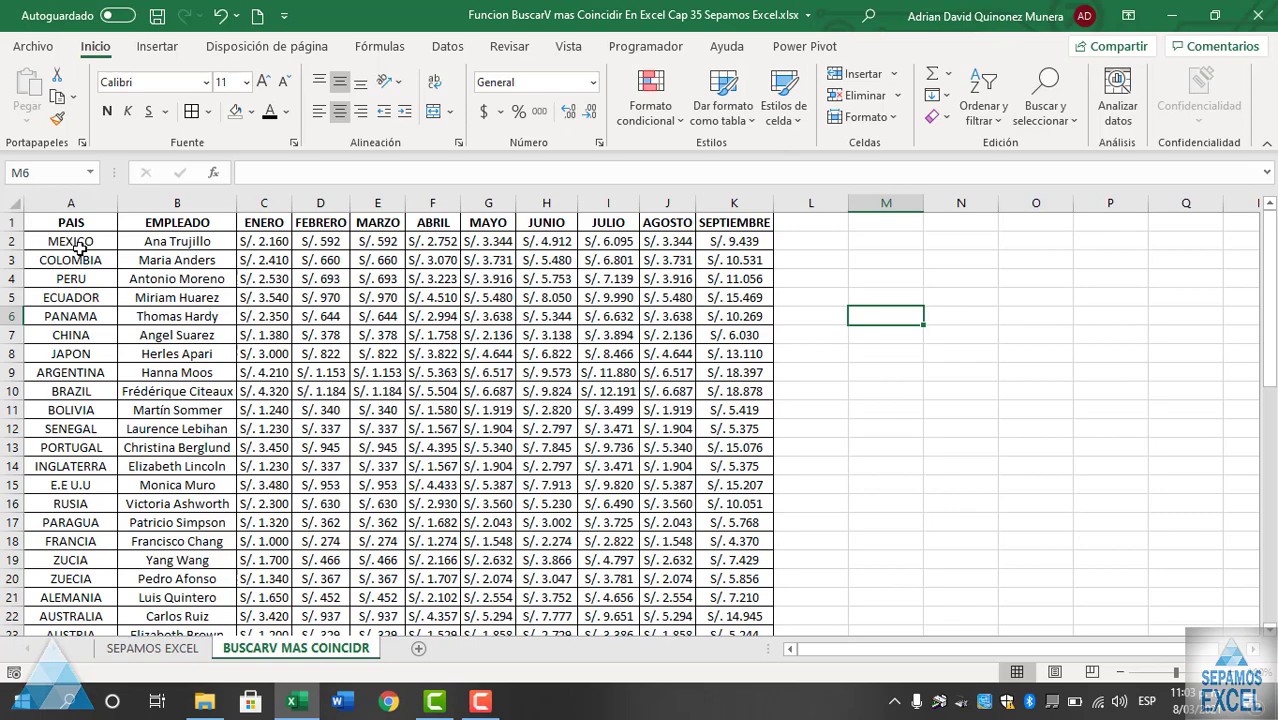
scroll(85, 330, down, 1)
scroll(85, 340, down, 1)
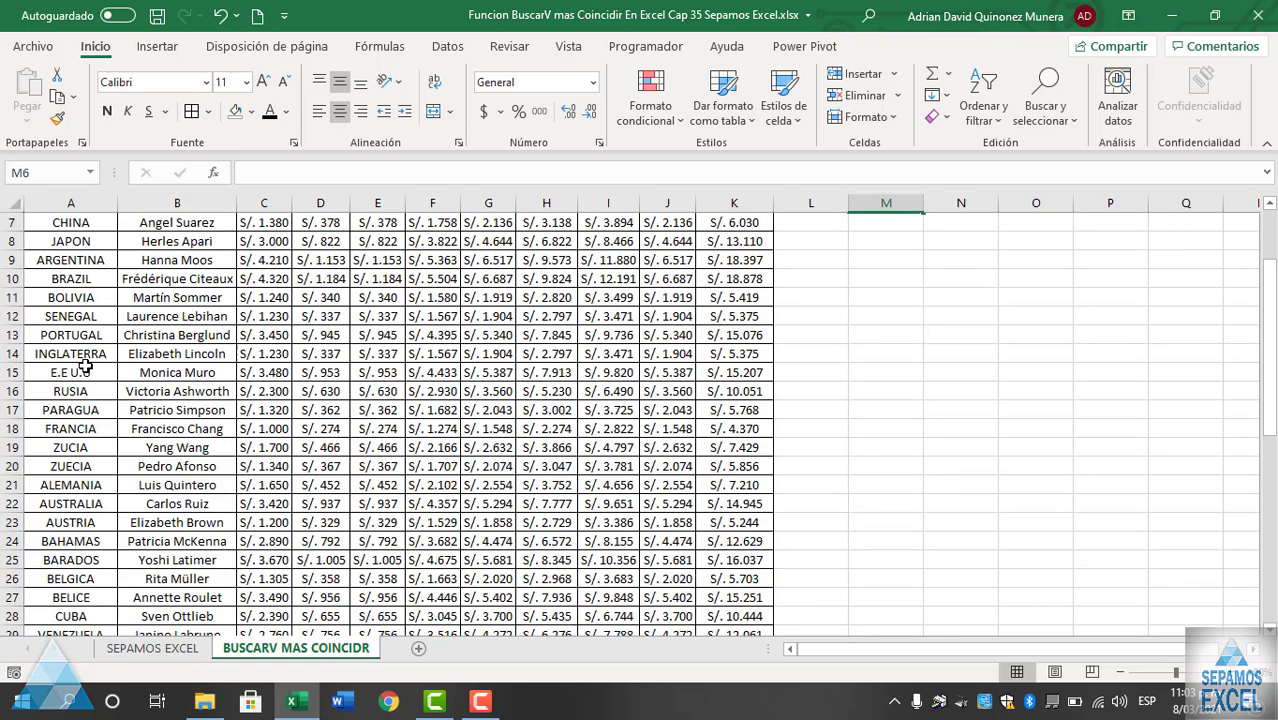
scroll(85, 357, down, 3)
scroll(85, 366, up, 3)
scroll(85, 367, up, 2)
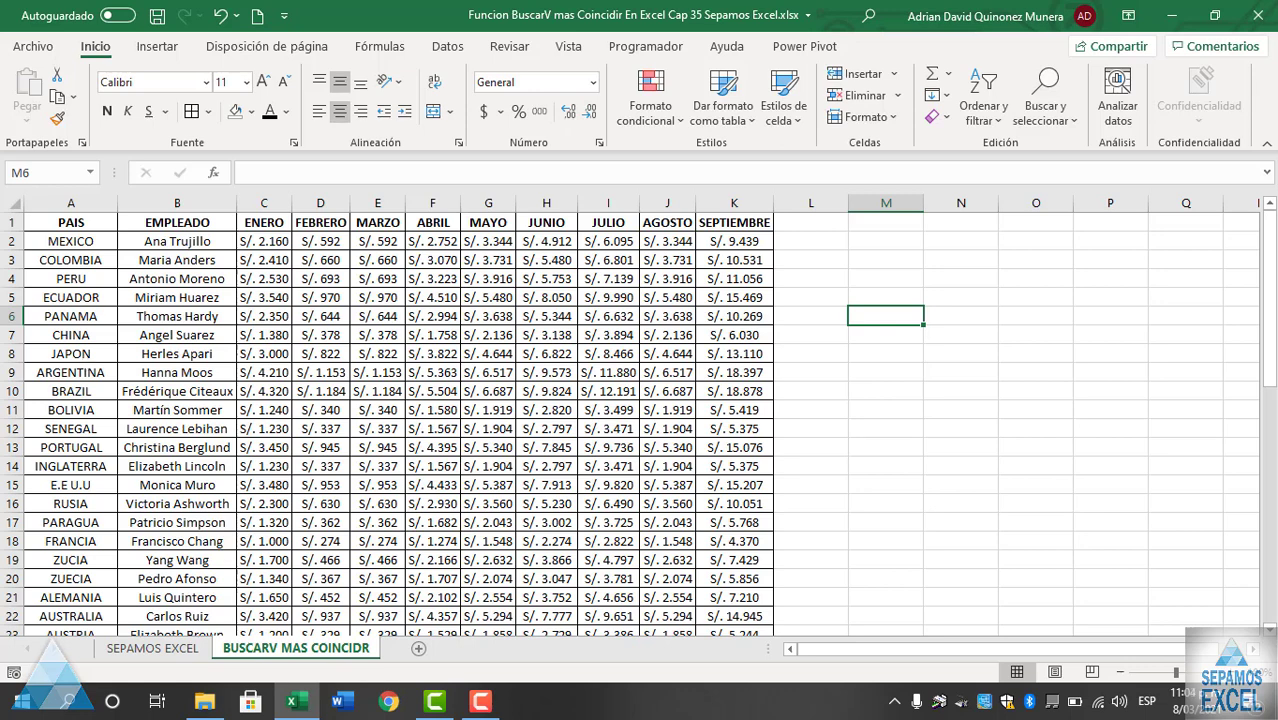
- Enter the headings PAIS in M1 and MES in N1
click(897, 223)
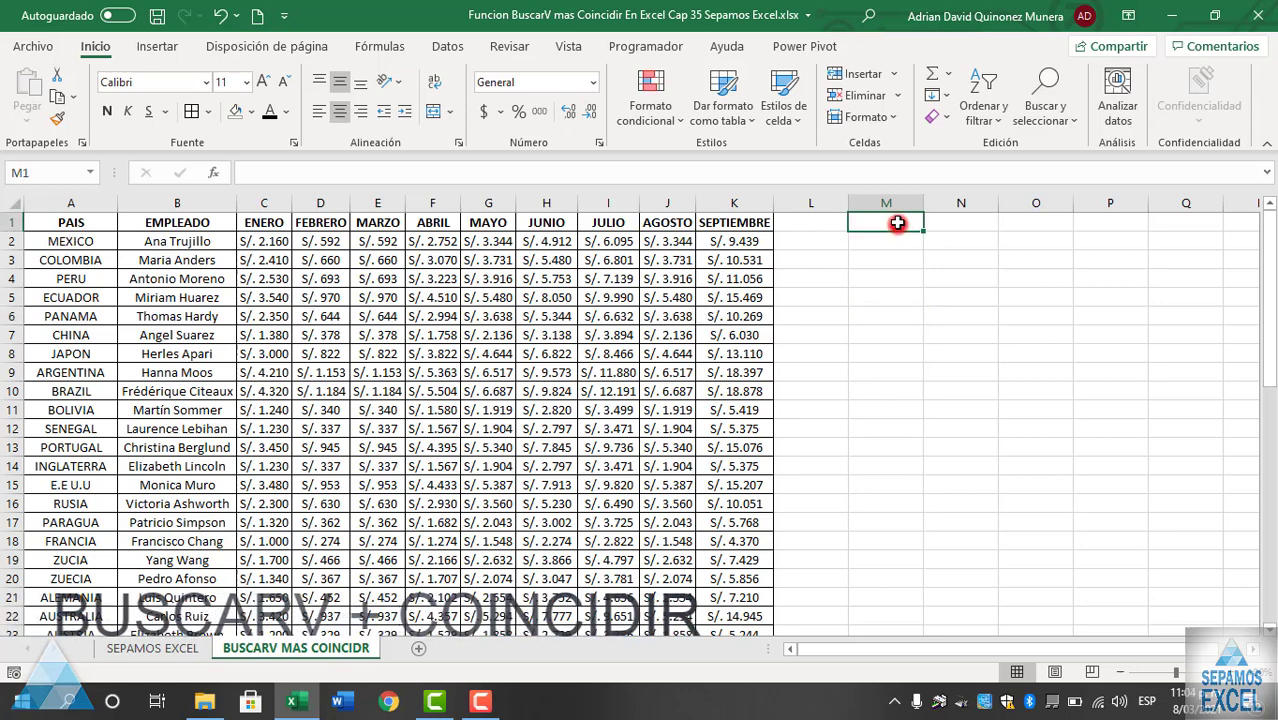
text(pais)
key(BackSpace)
key(BackSpace)
key(BackSpace)
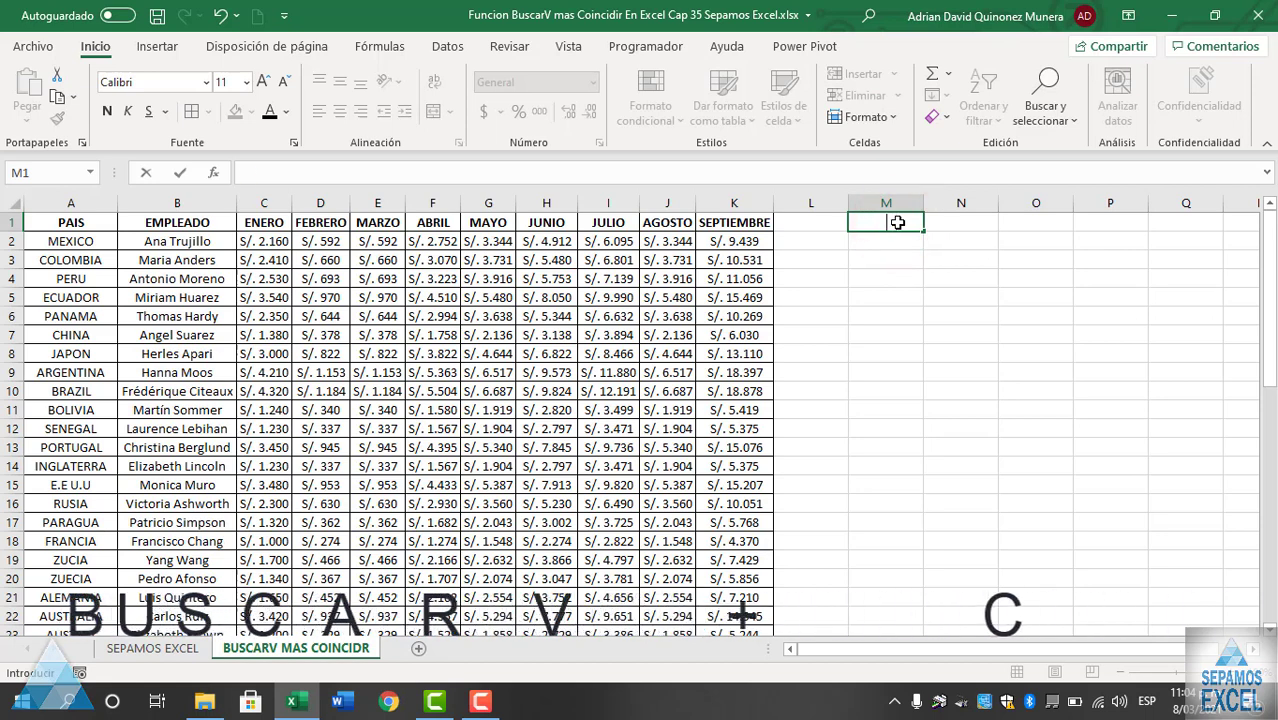
text(PAIS)
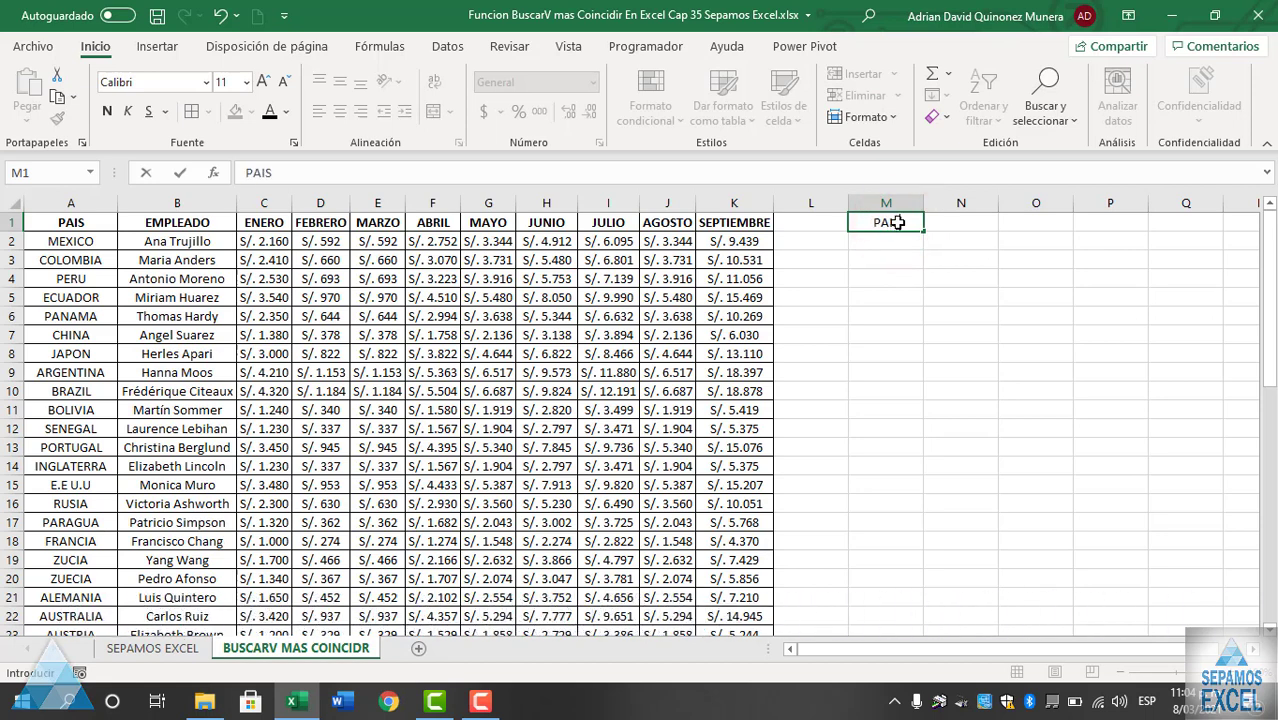
key(Tab)
text(MES)
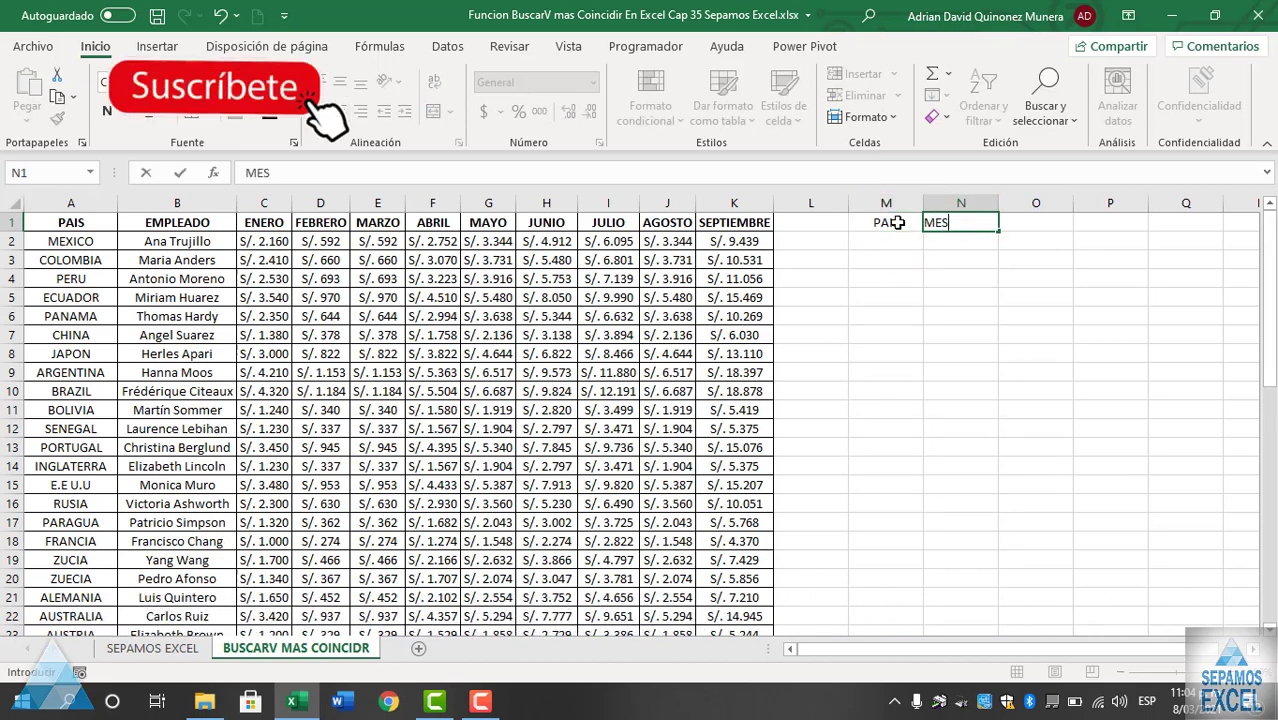
click(918, 265)
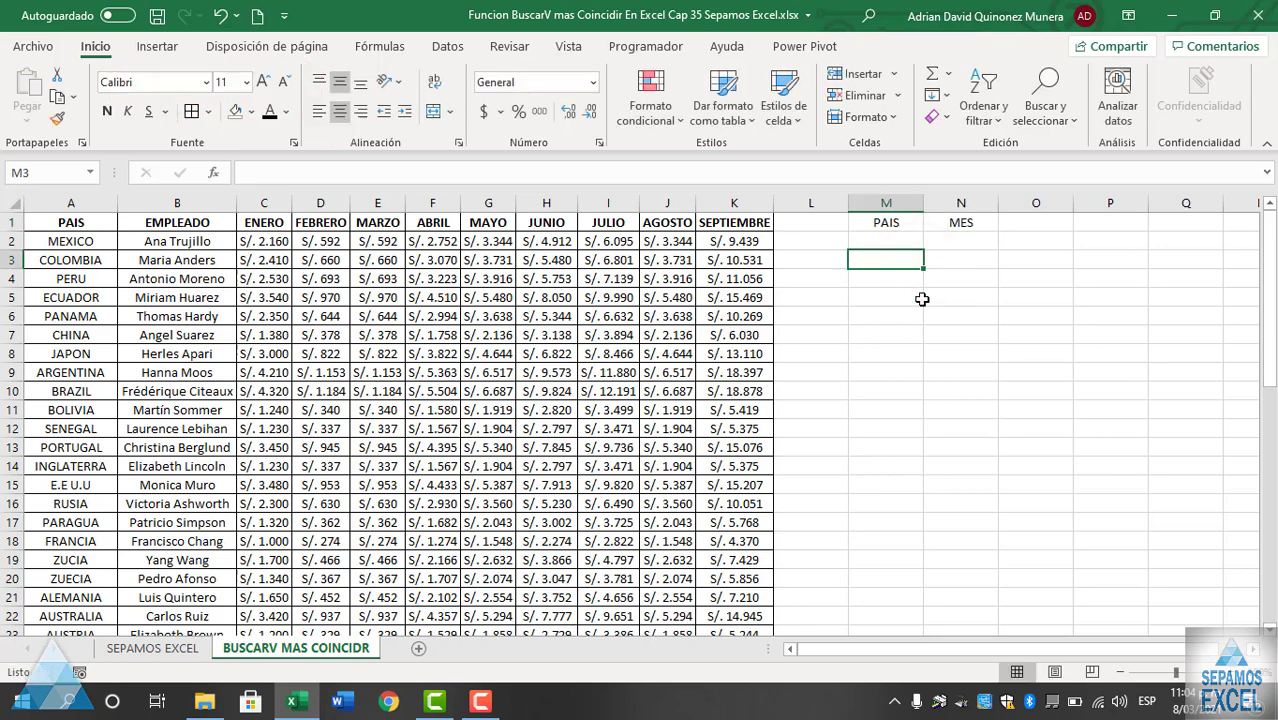
- Enter the heading TOTAL in O1
click(1020, 222)
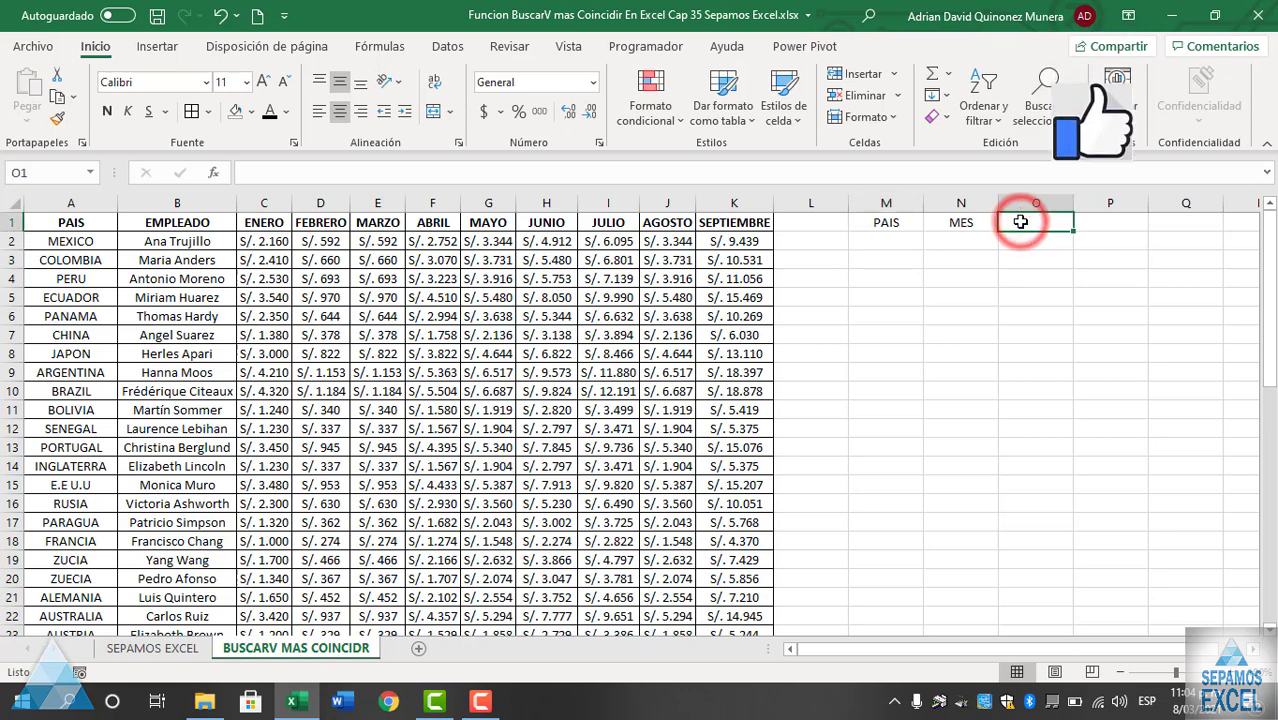
text(TOTS)
key(BackSpace)
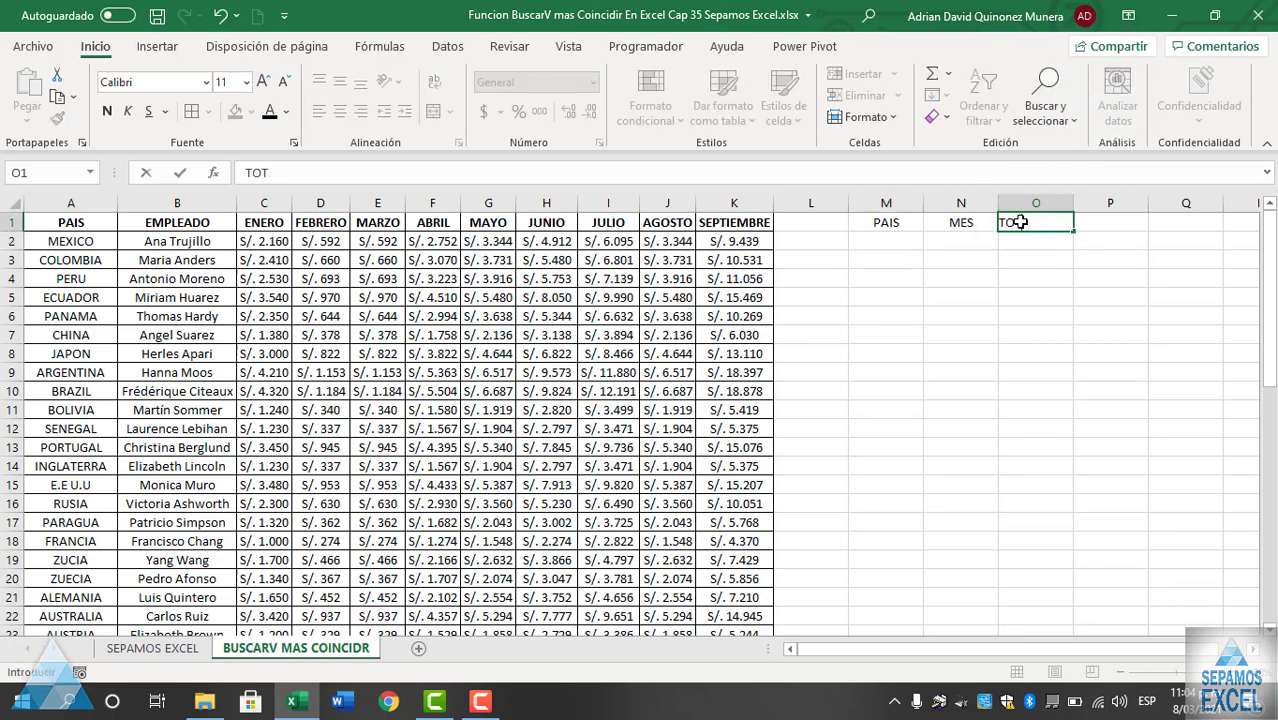
click(1042, 290)
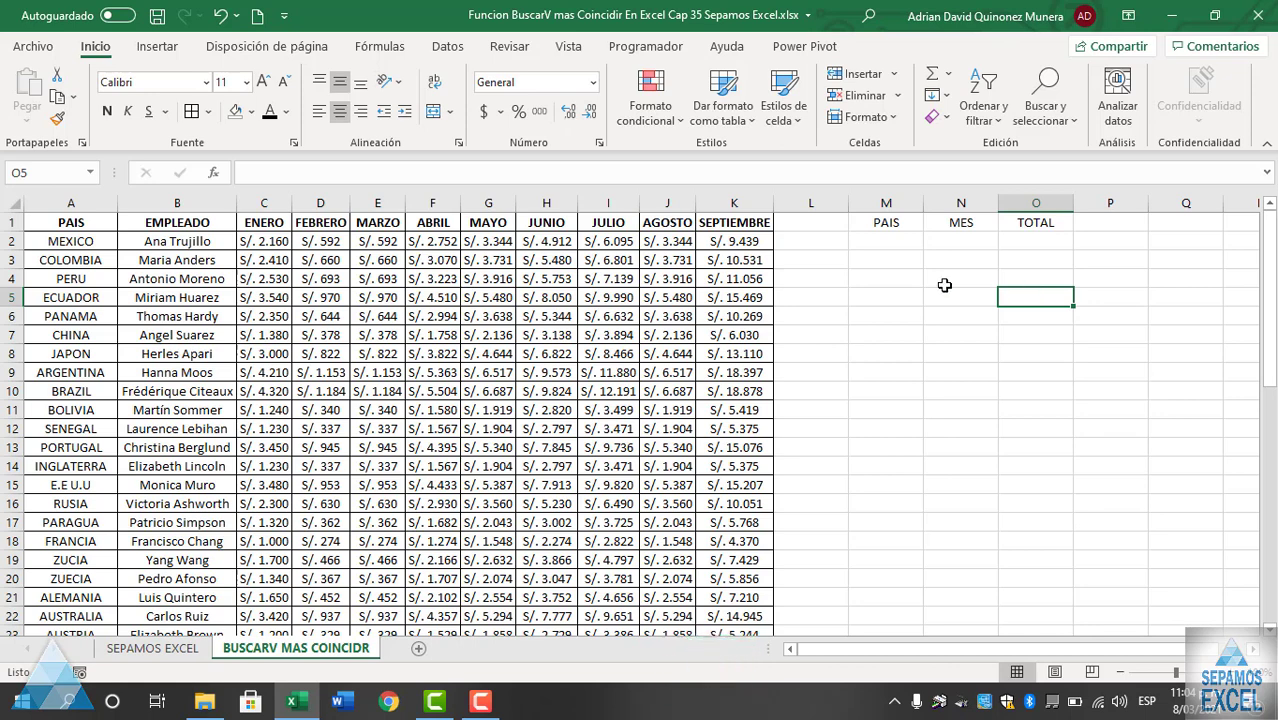
click(899, 278)
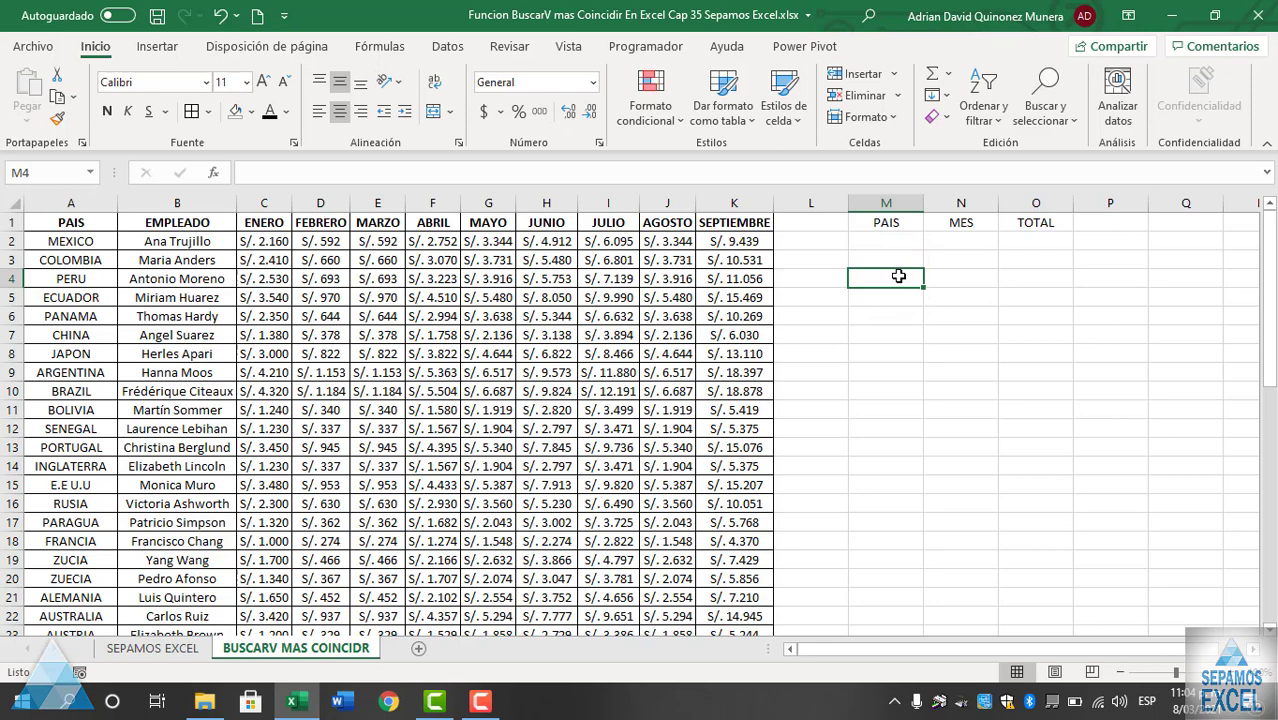
- Label cell M4 COINCIDIR
text(C)
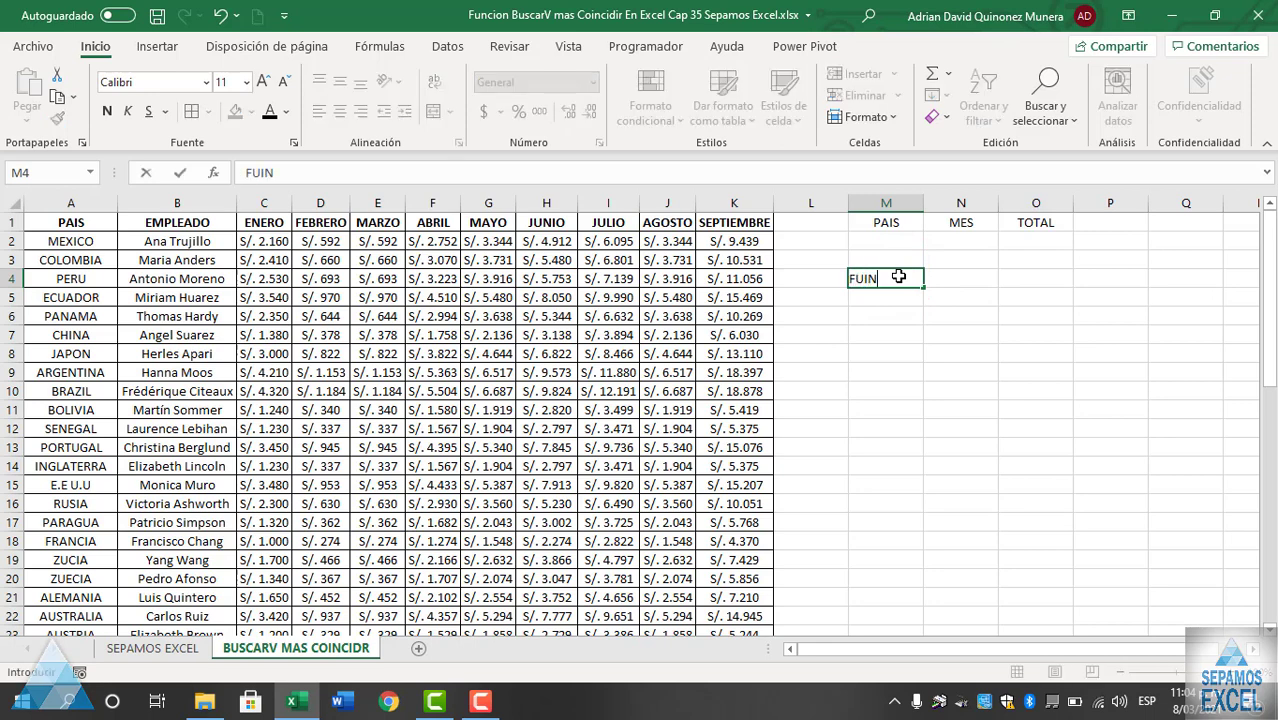
key(BackSpace)
key(BackSpace)
key(BackSpace)
key(Return)
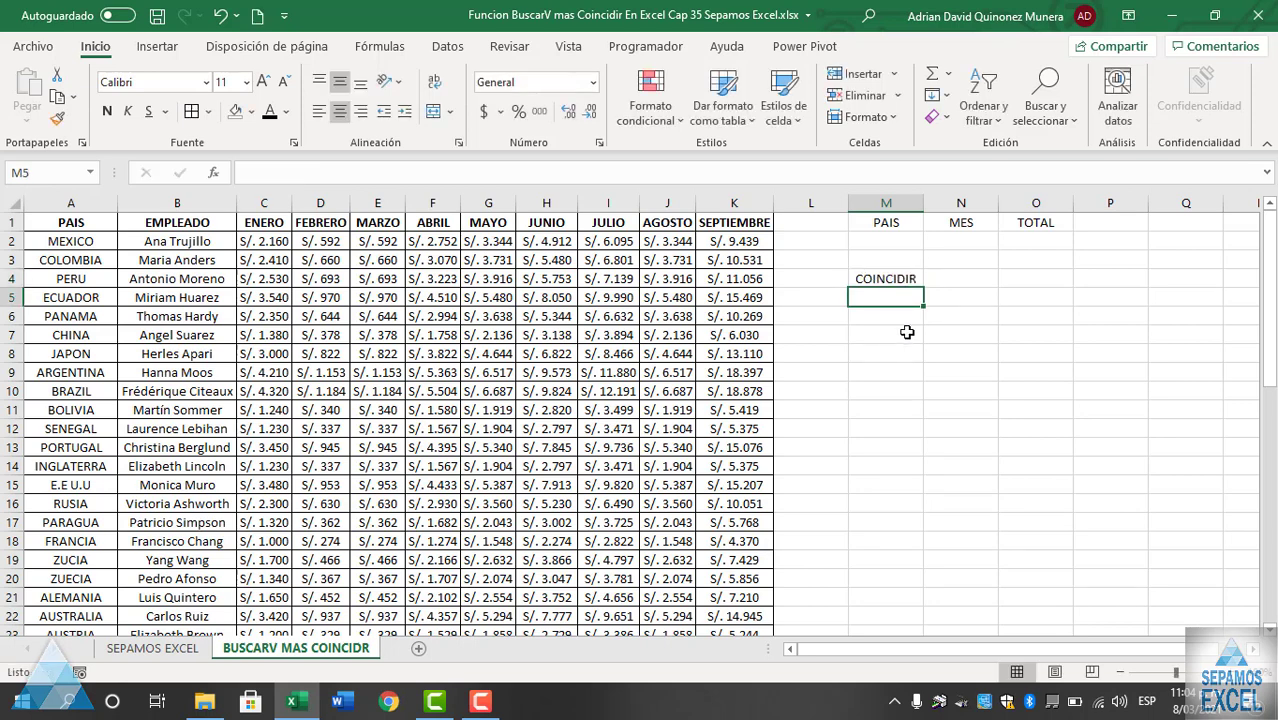
- Copy MEXICO from A2 into the PAIS cell M2
click(898, 240)
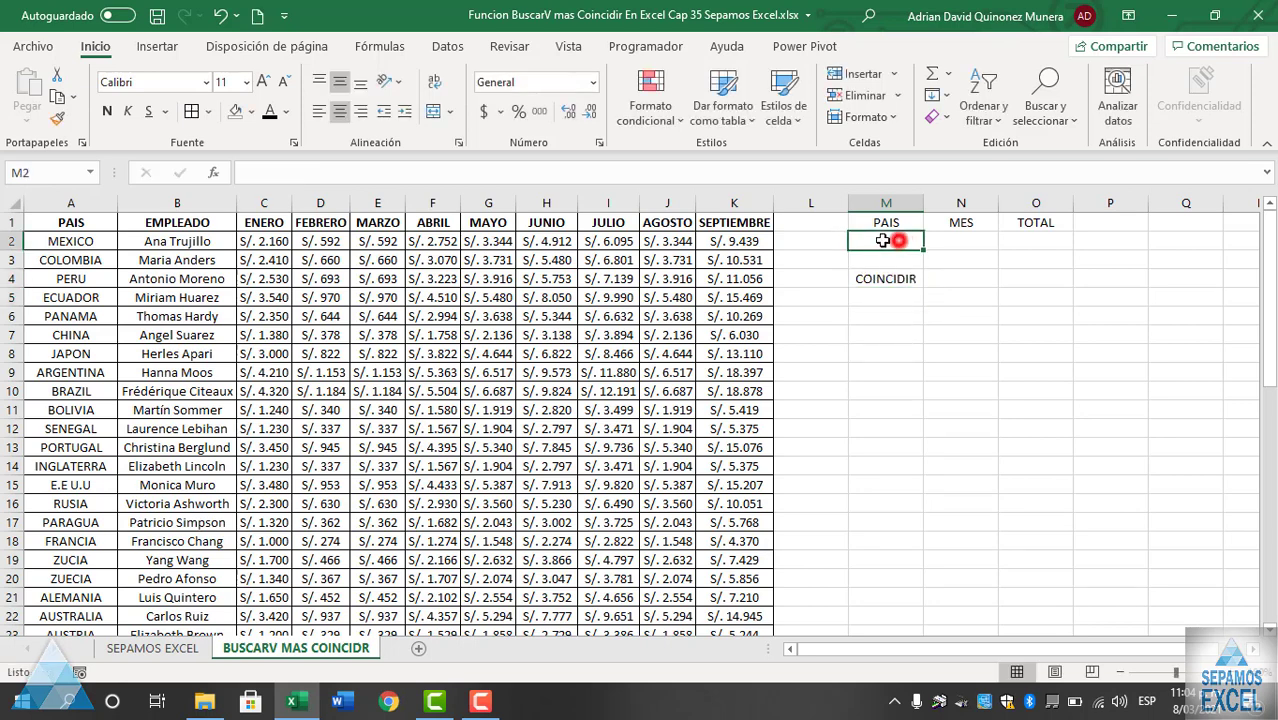
click(91, 243)
key(ctrl+c)
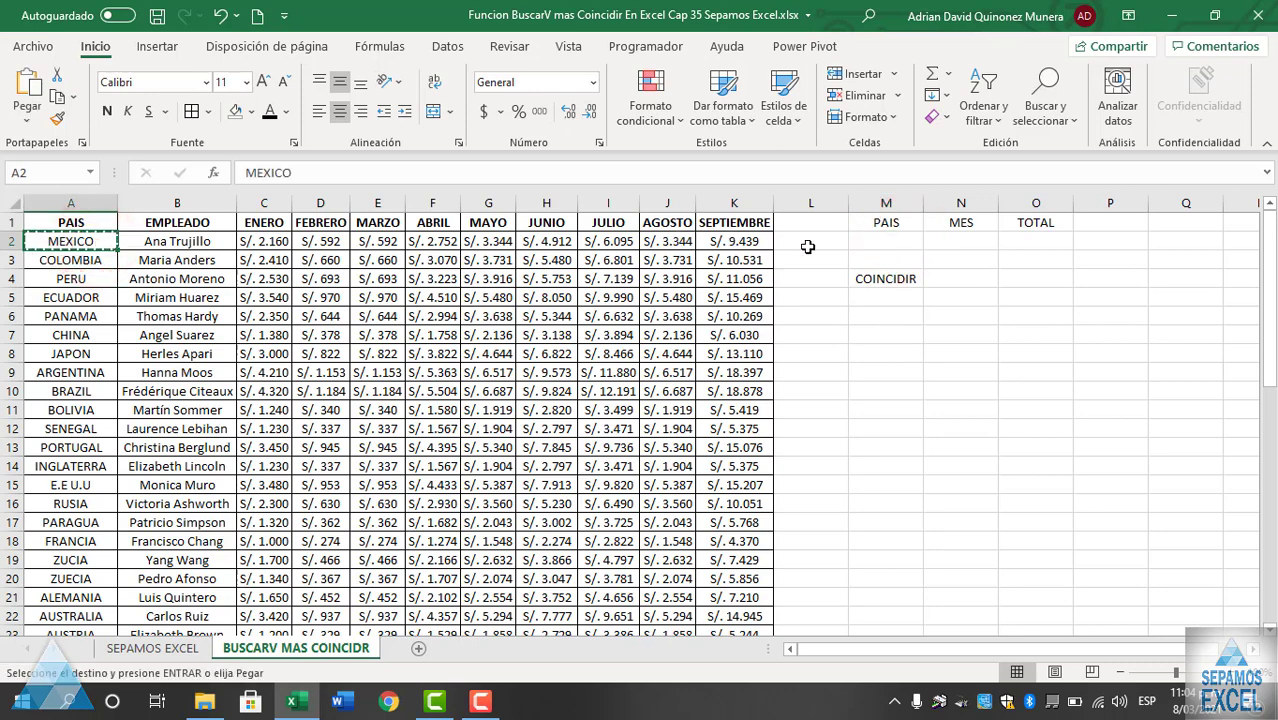
click(898, 236)
key(ctrl+v)
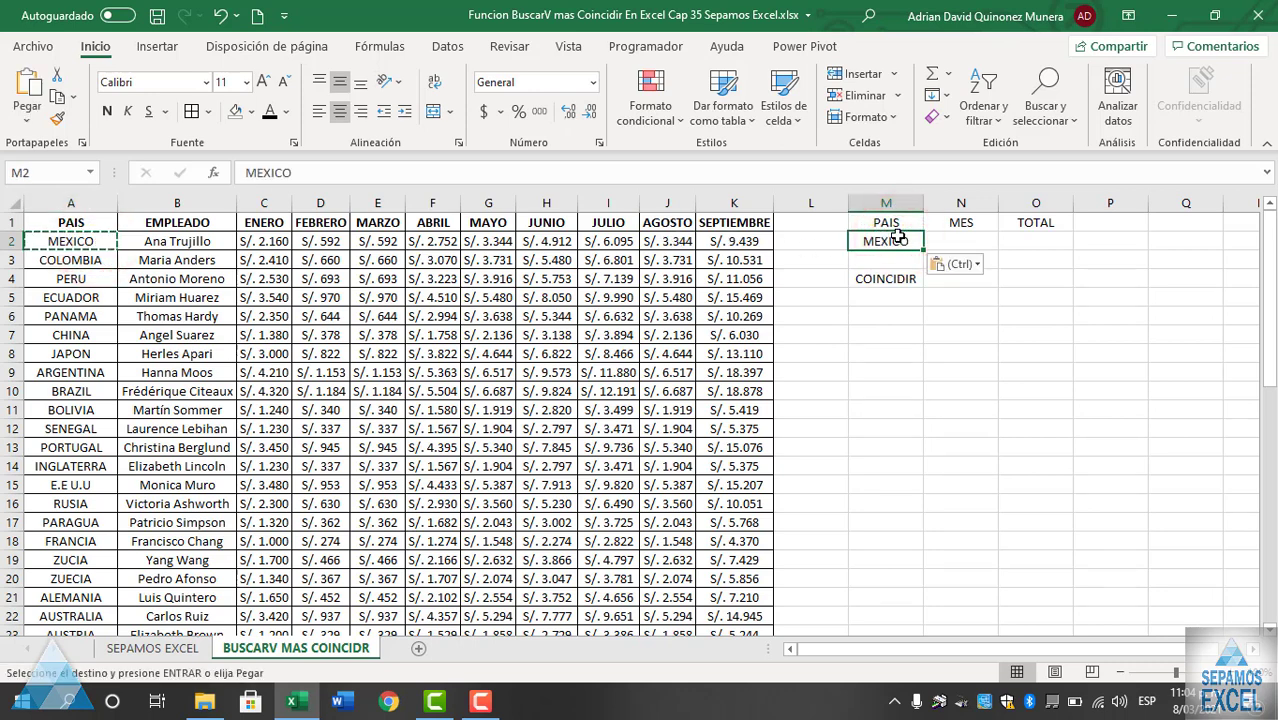
- Paste MEXICO into J1, overwriting AGOSTO, and into the MES cell N2
click(666, 246)
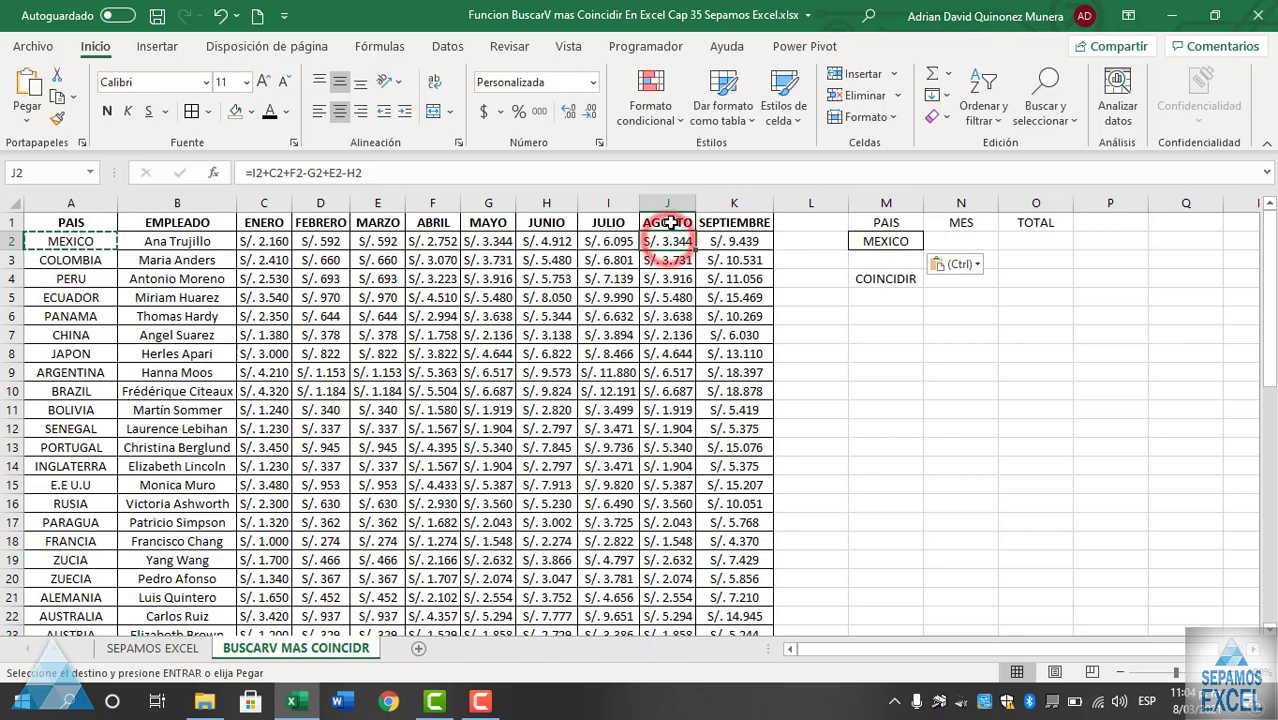
click(669, 222)
key(ctrl+v)
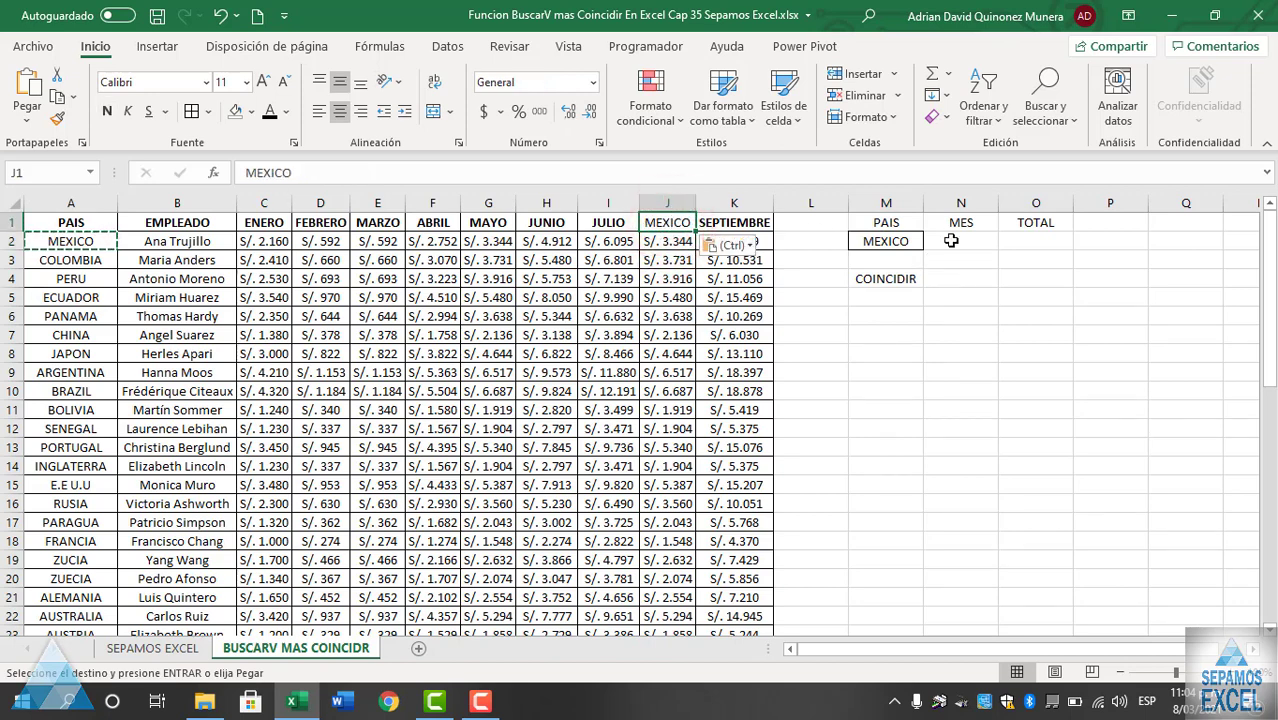
click(956, 240)
key(ctrl+v)
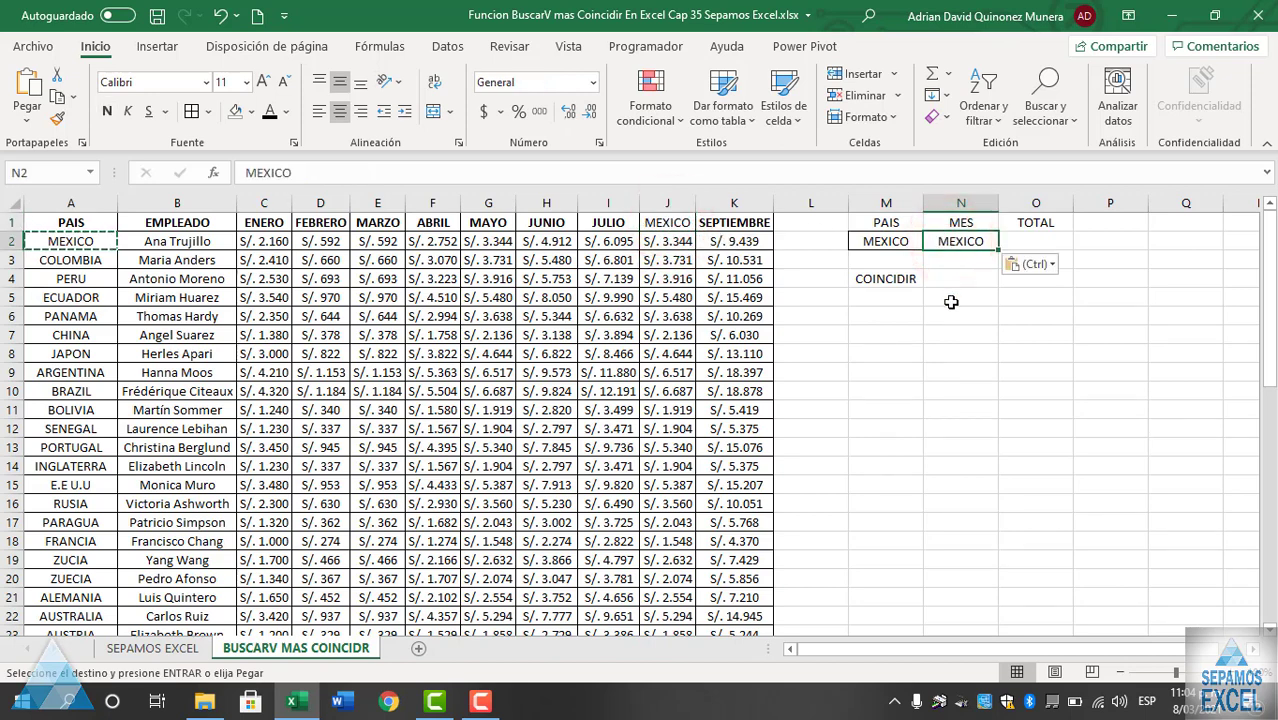
click(950, 298)
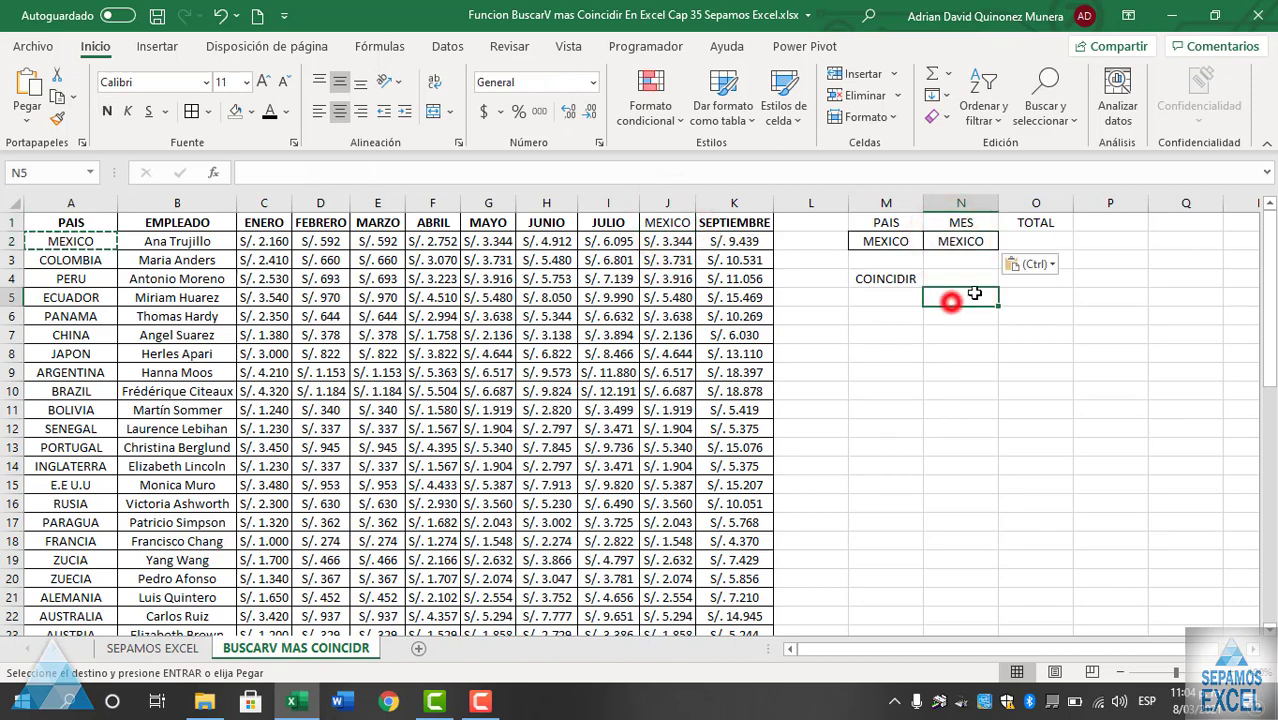
click(888, 296)
- Abandon the started COINCIDIR formula in N4 and restore column J's header to AGOSTO
click(957, 279)
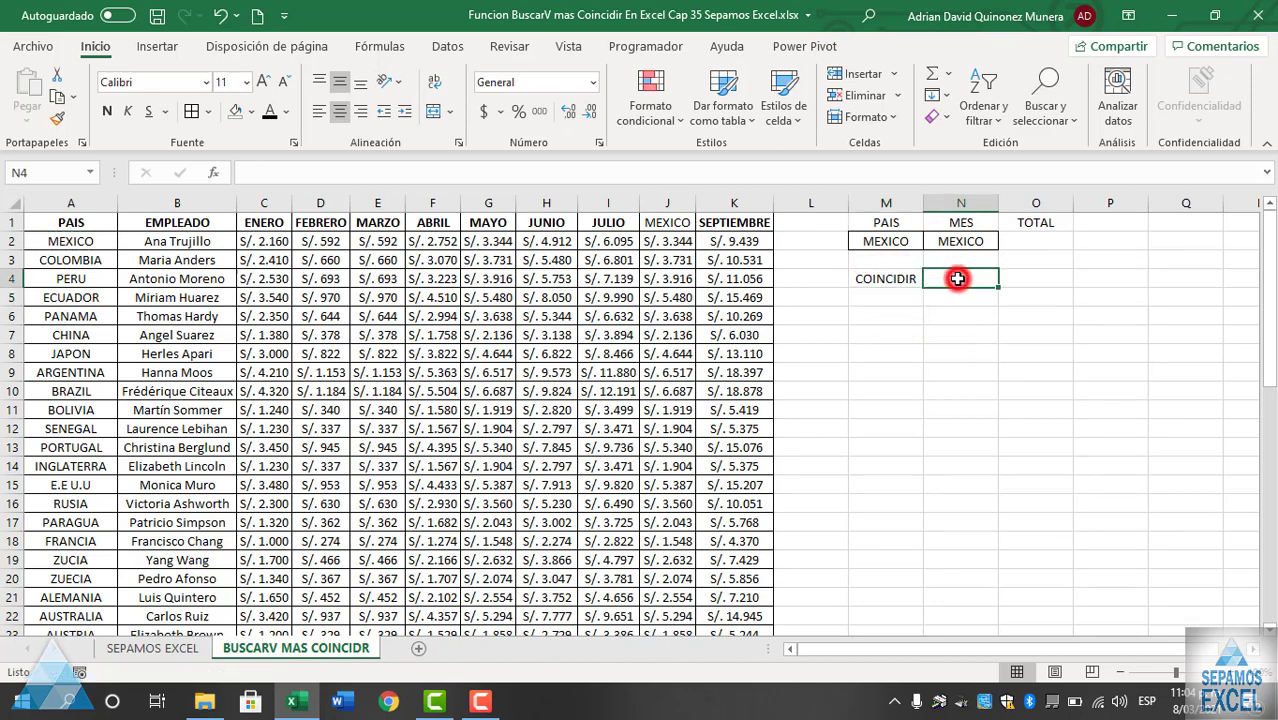
text(=CO)
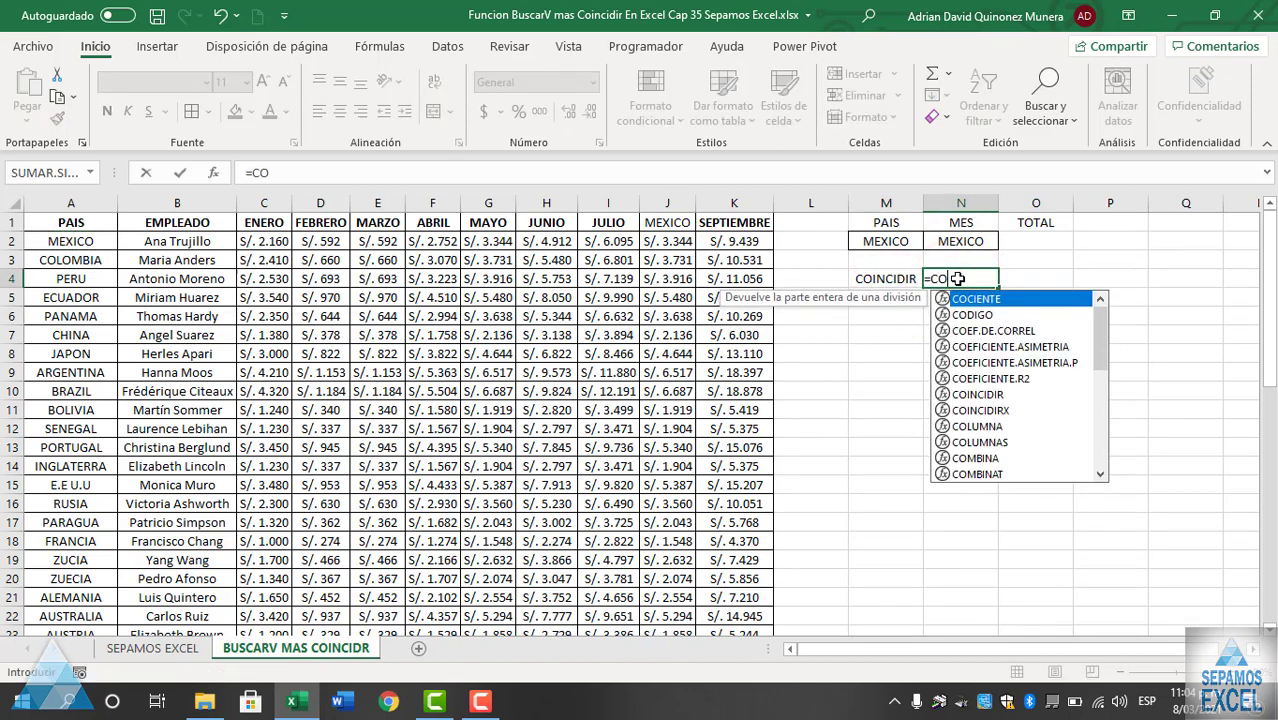
text(I)
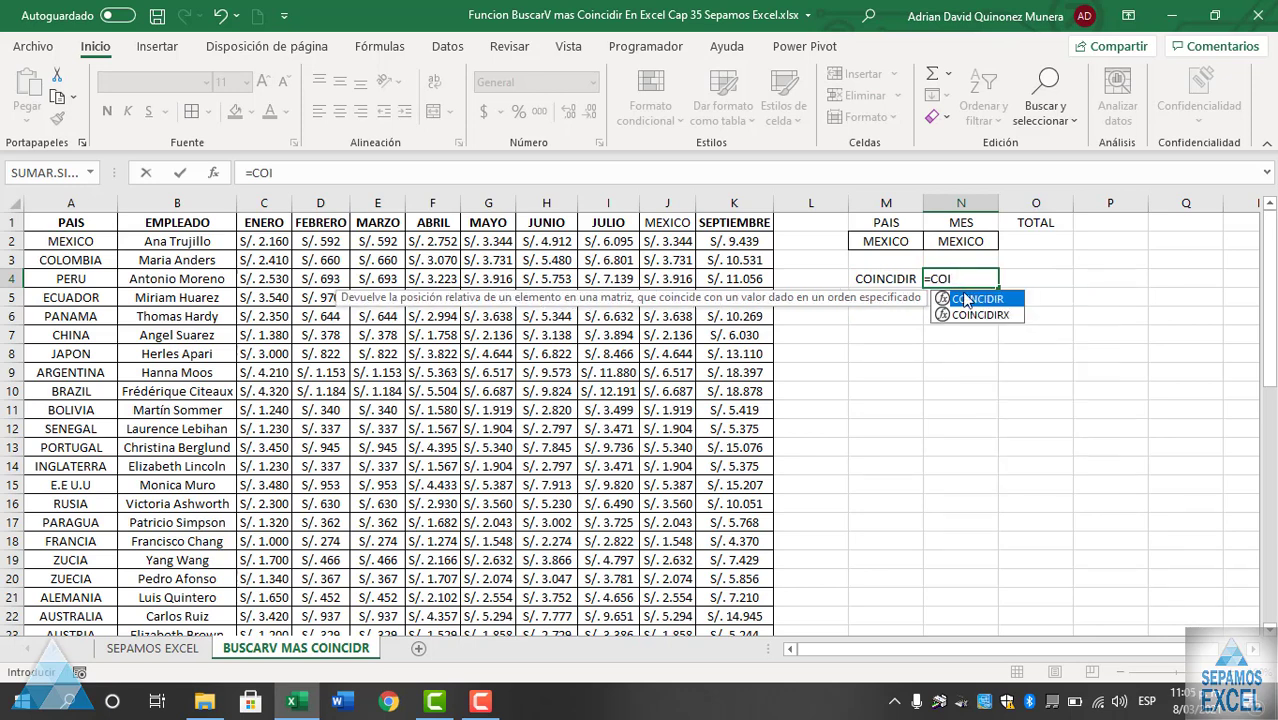
double_click(968, 299)
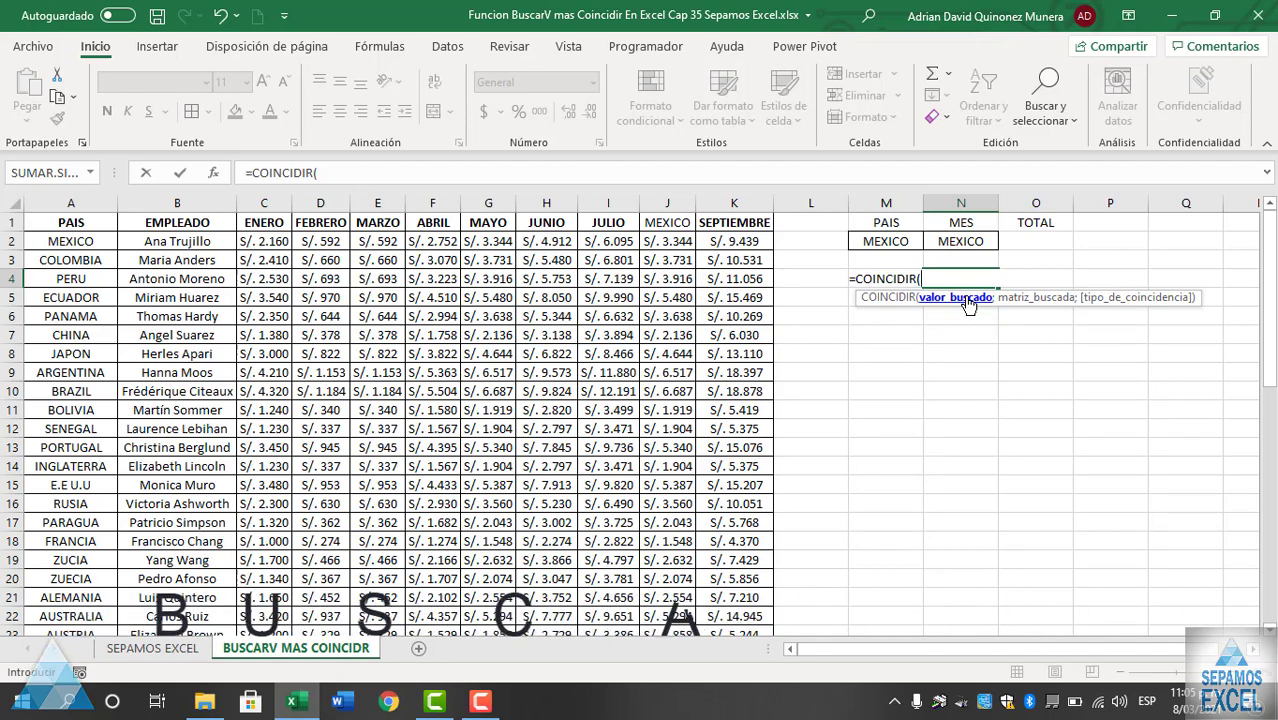
key(Escape)
click(659, 223)
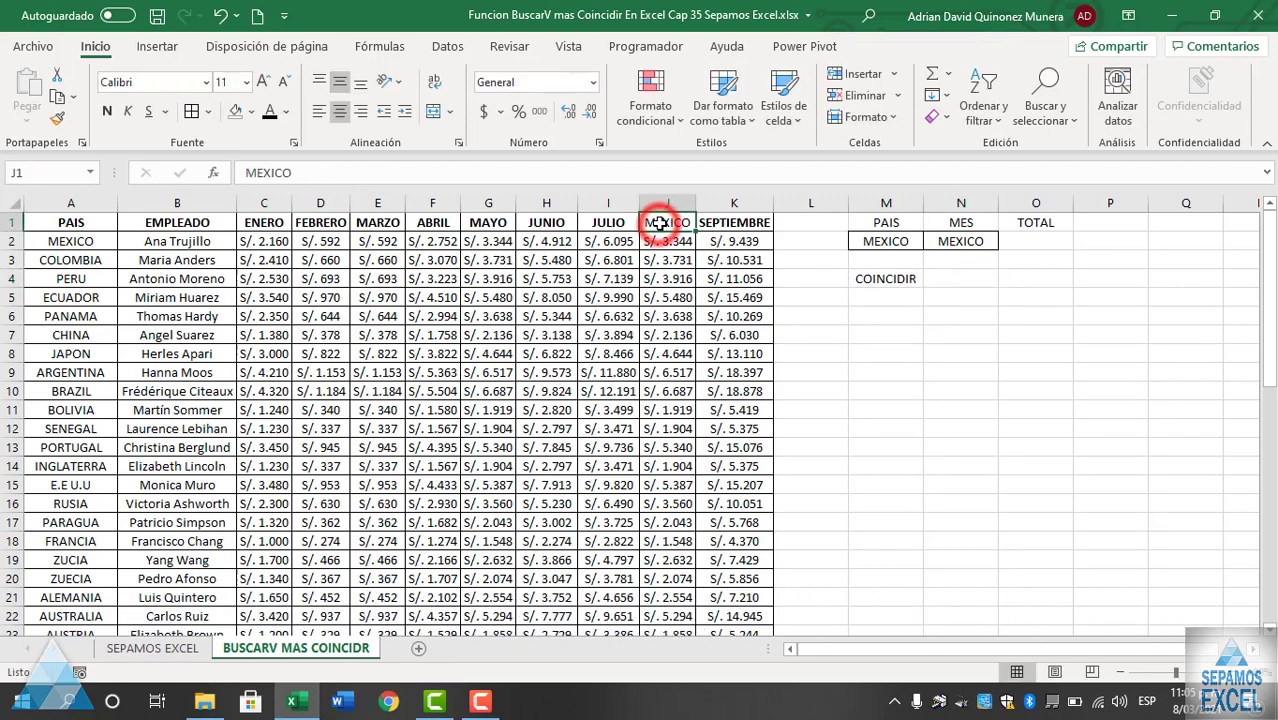
text(AGOSTO)
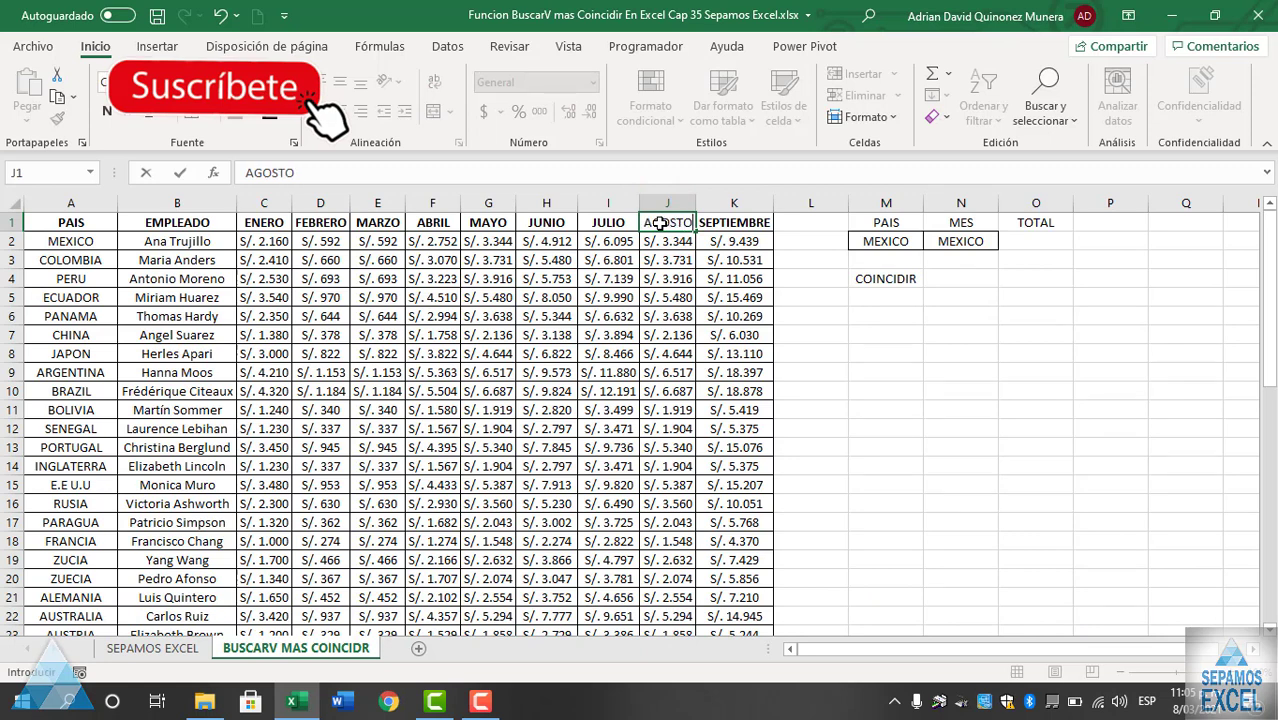
key(Escape)
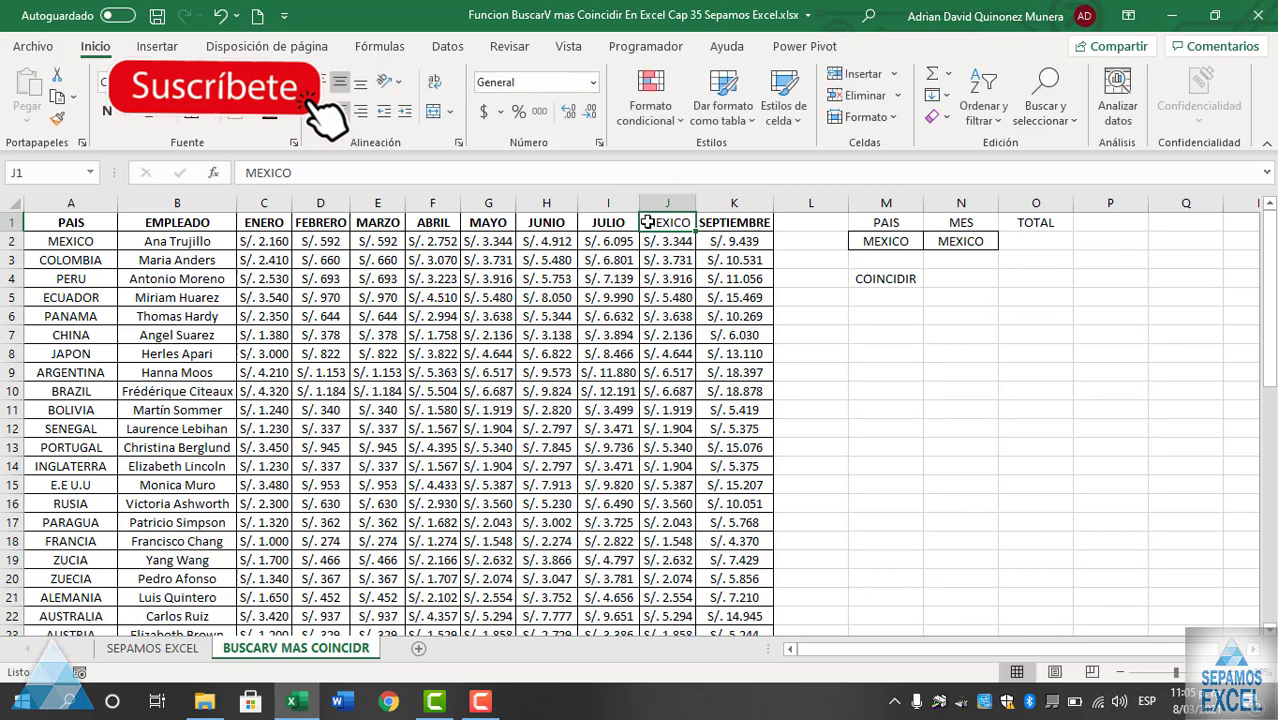
drag(648, 222, 621, 227)
text(AGOSTO)
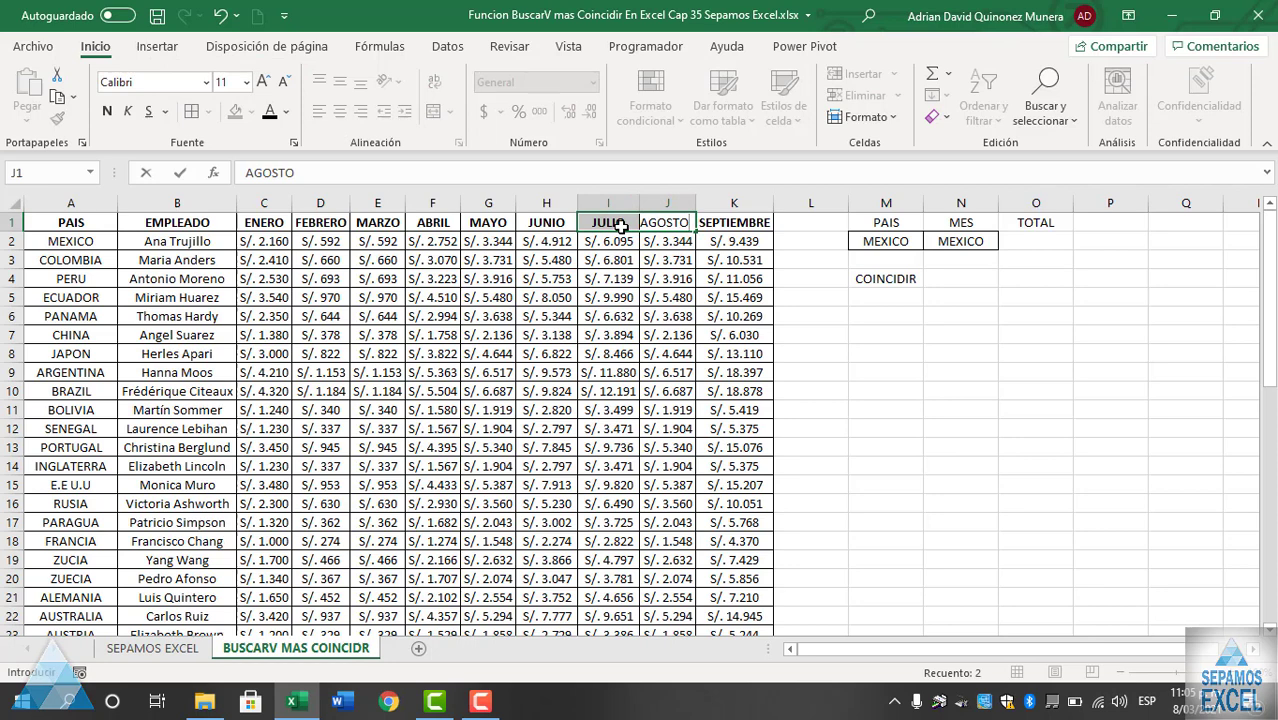
key(Return)
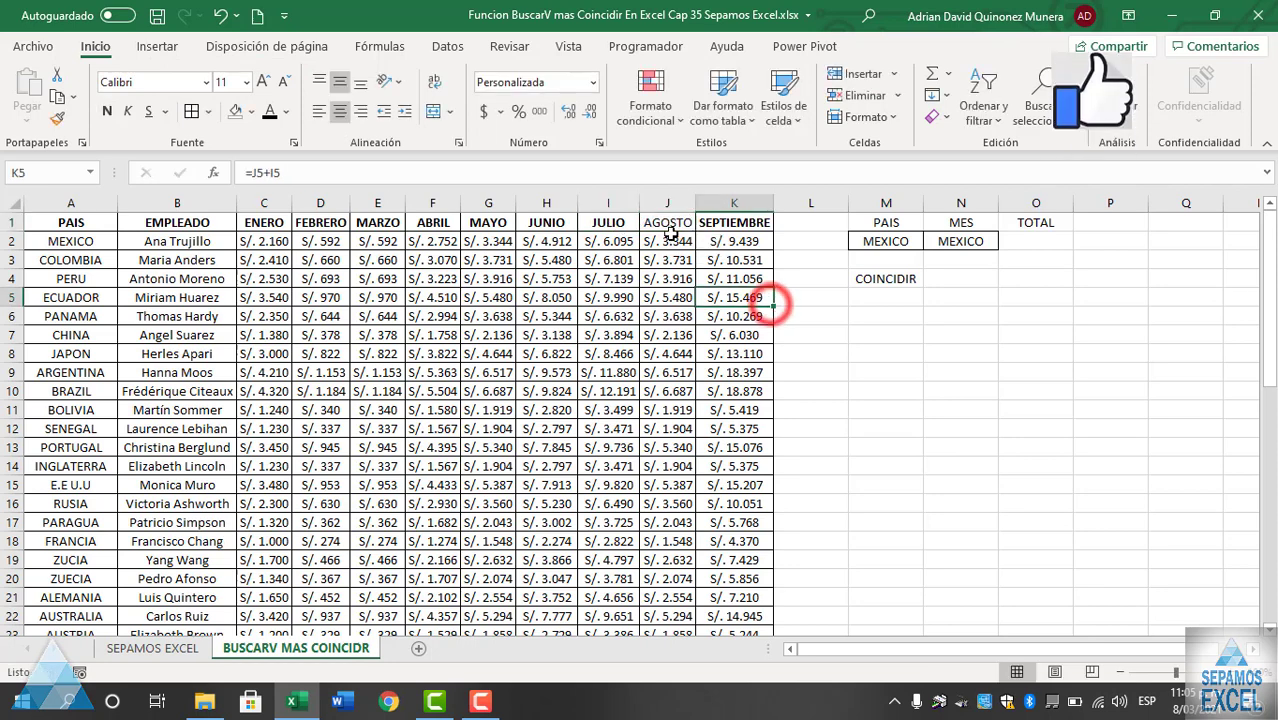
- Copy the AGOSTO header from J1 into the MES cell N2
click(668, 223)
key(ctrl+c)
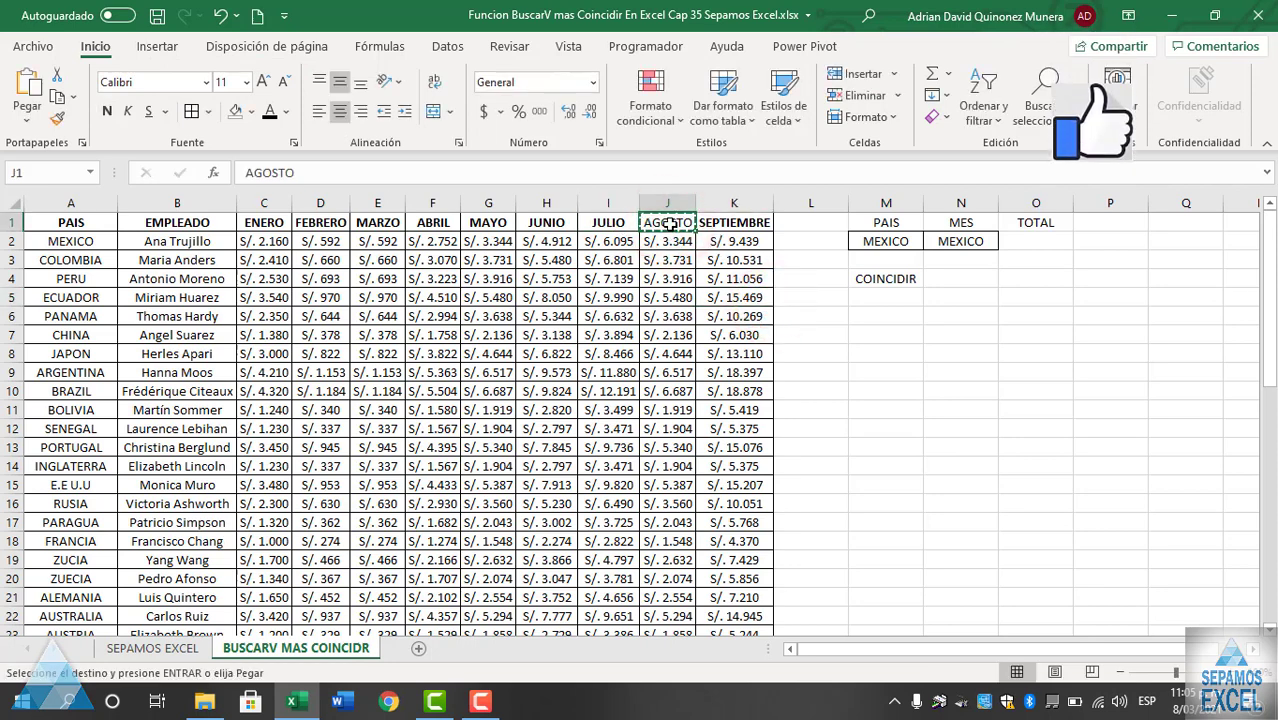
click(939, 242)
key(ctrl+v)
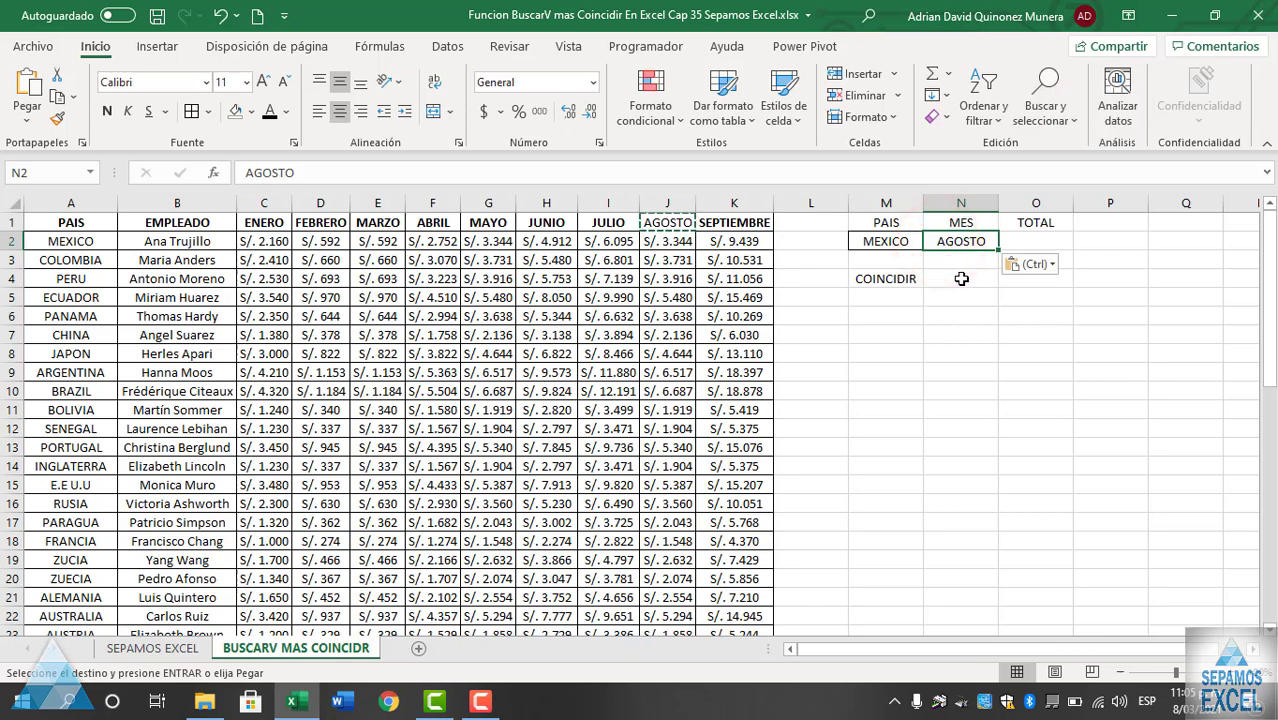
- Enter =COINCIDIR(N2;A1:K1;0) in N4 with exact match, returning 10
click(969, 277)
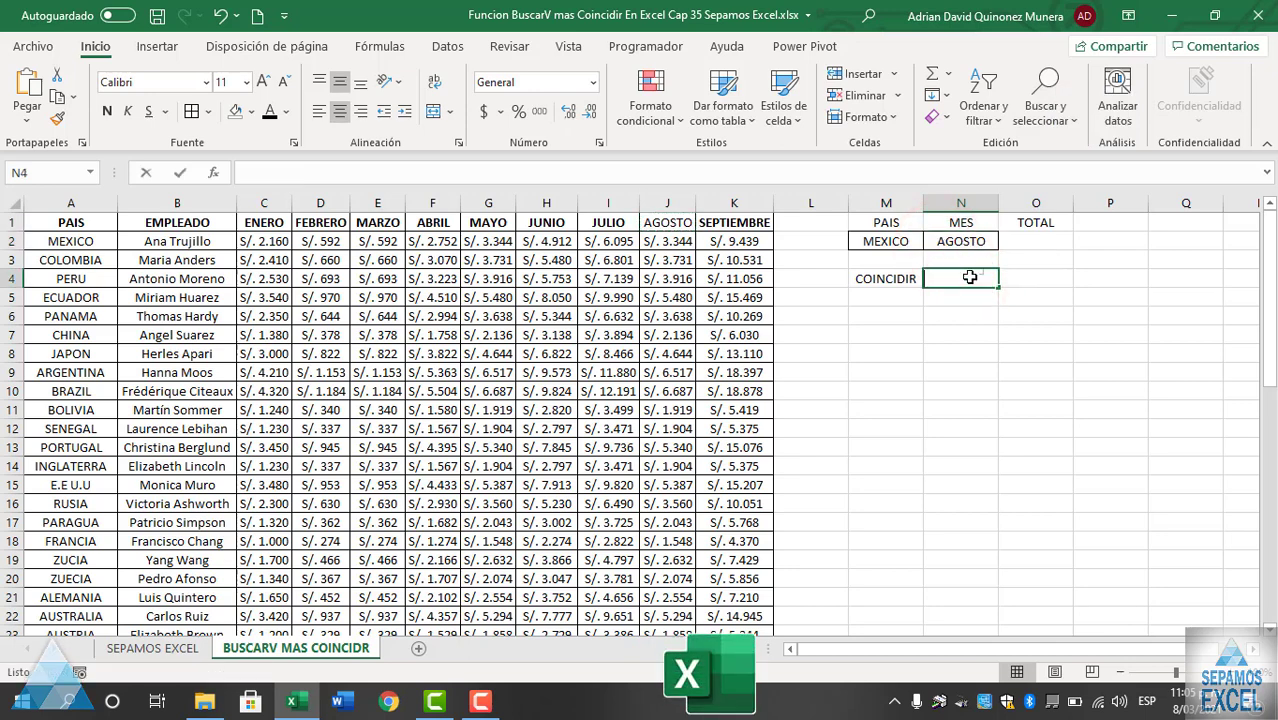
text(=)
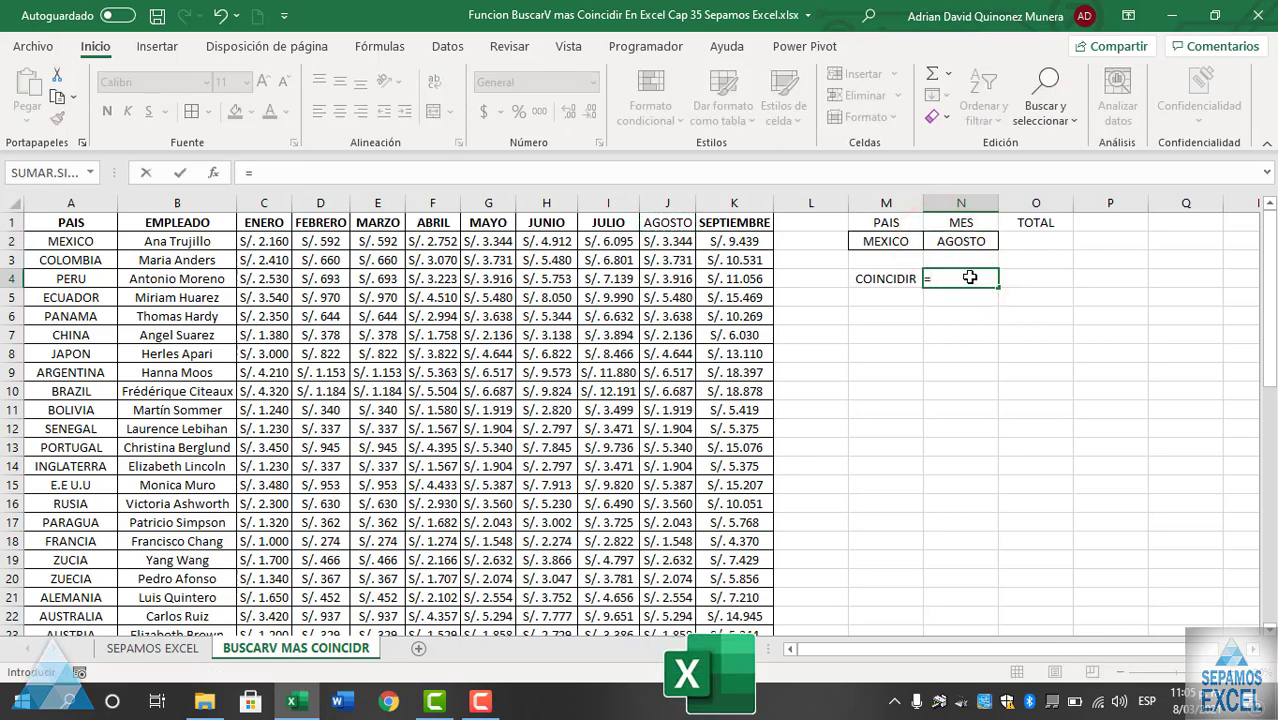
text(COI)
double_click(962, 299)
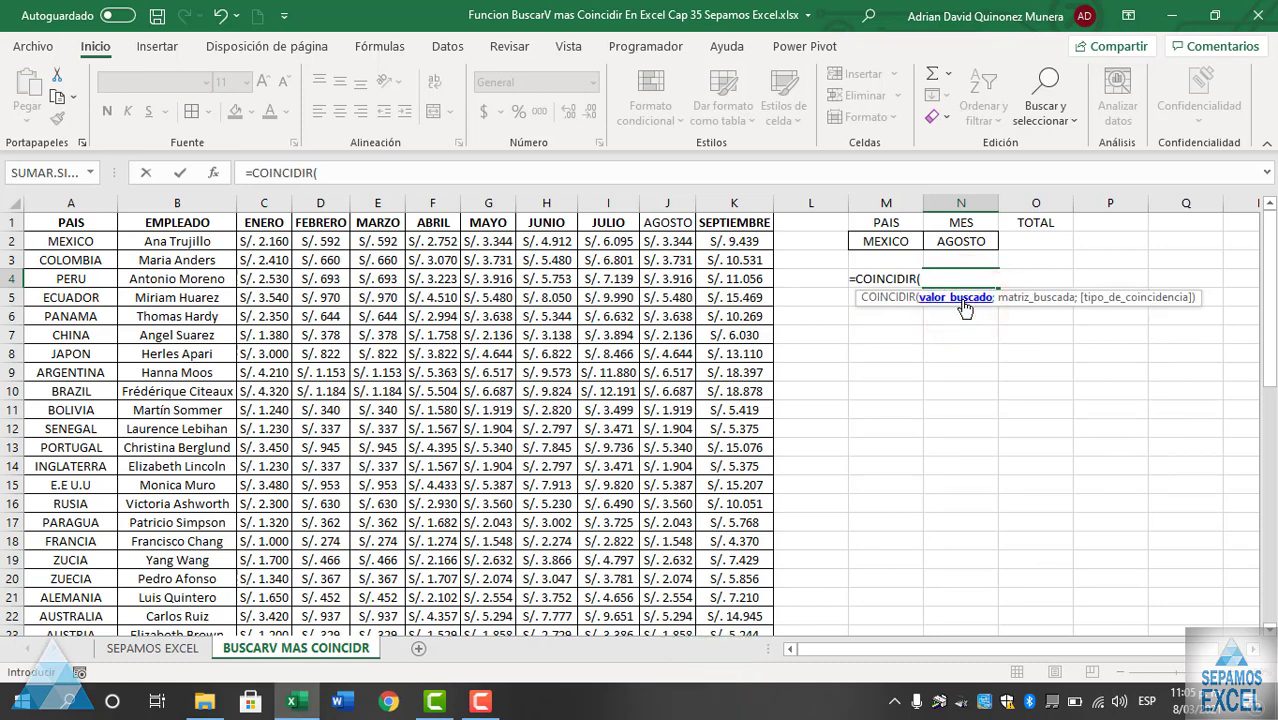
click(960, 242)
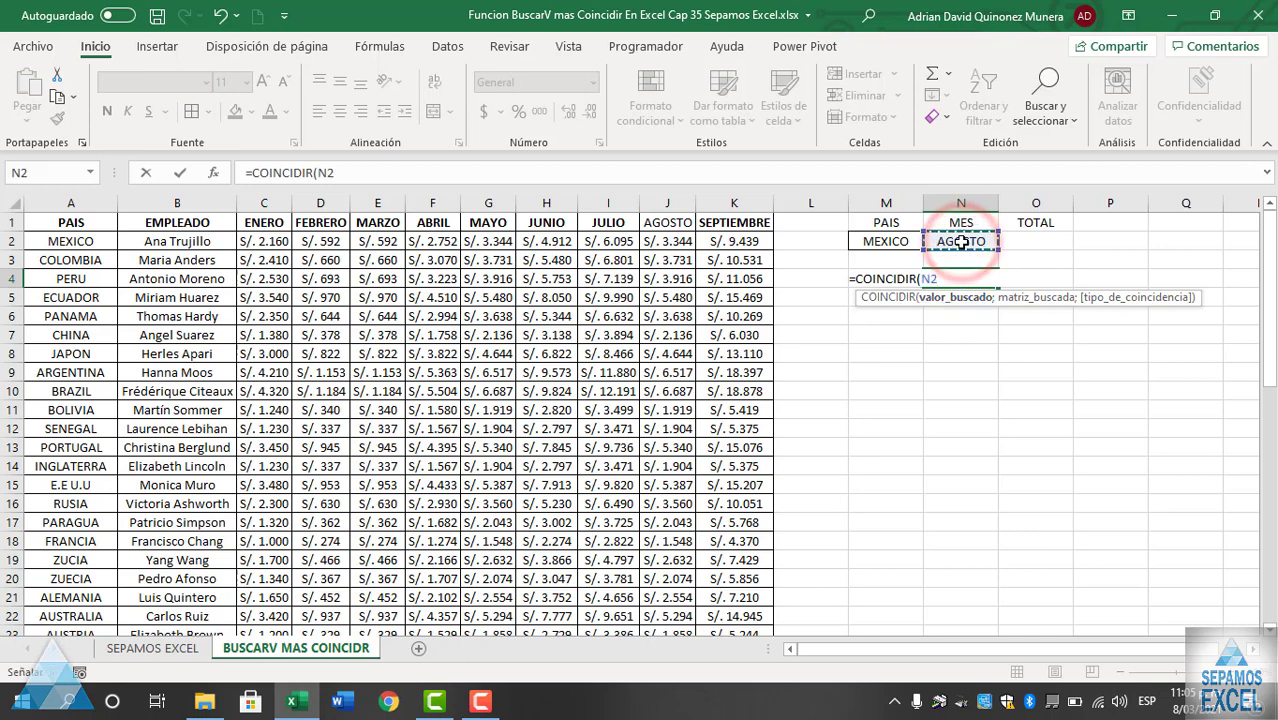
text(;)
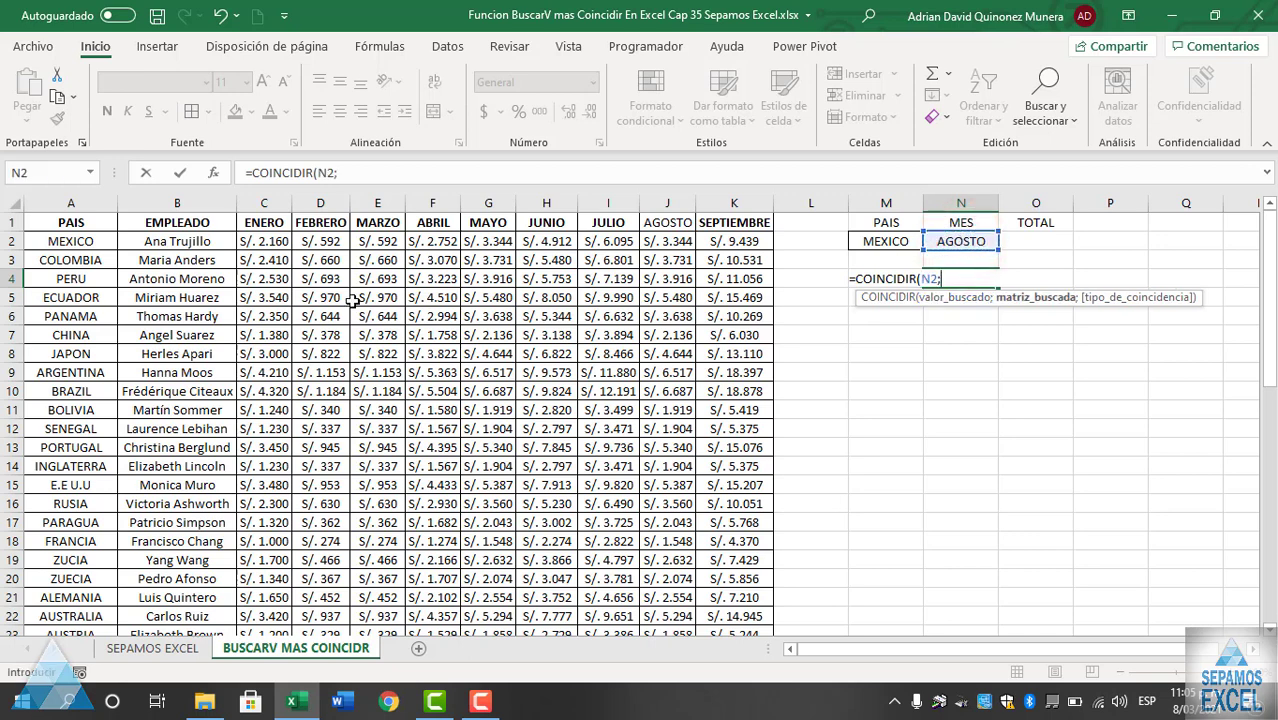
drag(73, 222, 720, 228)
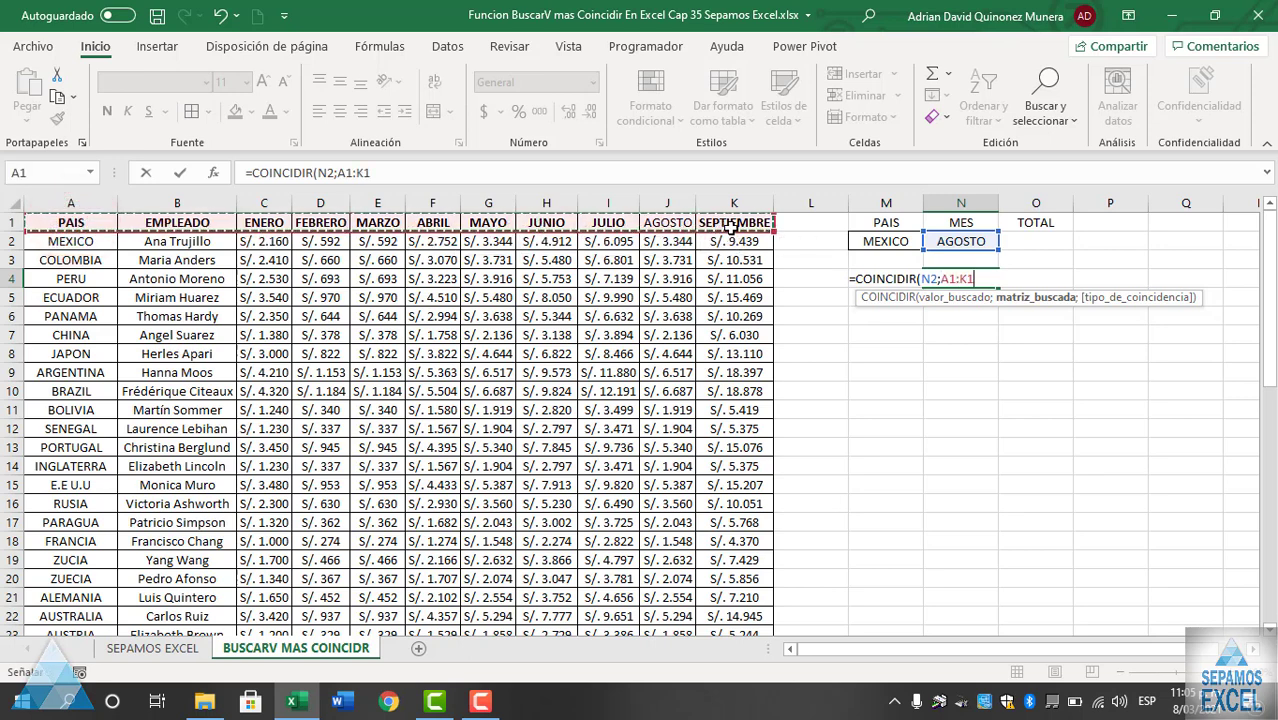
text(;)
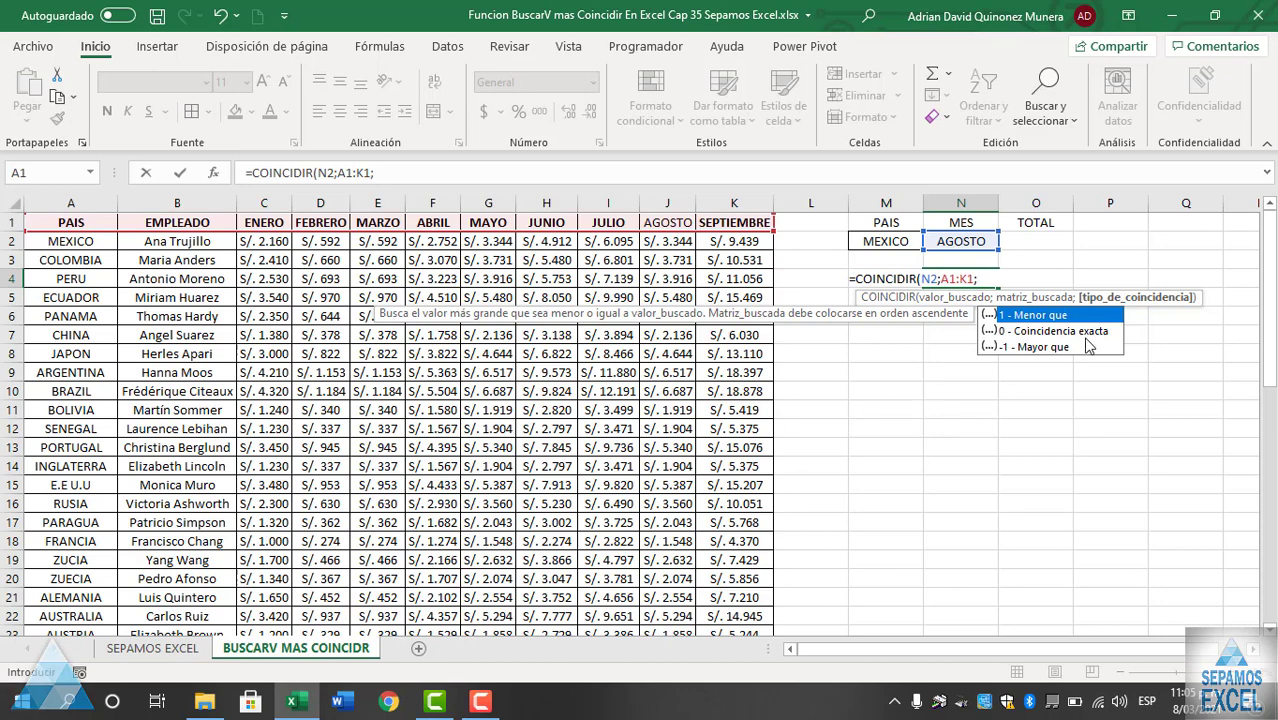
double_click(1083, 331)
key(Return)
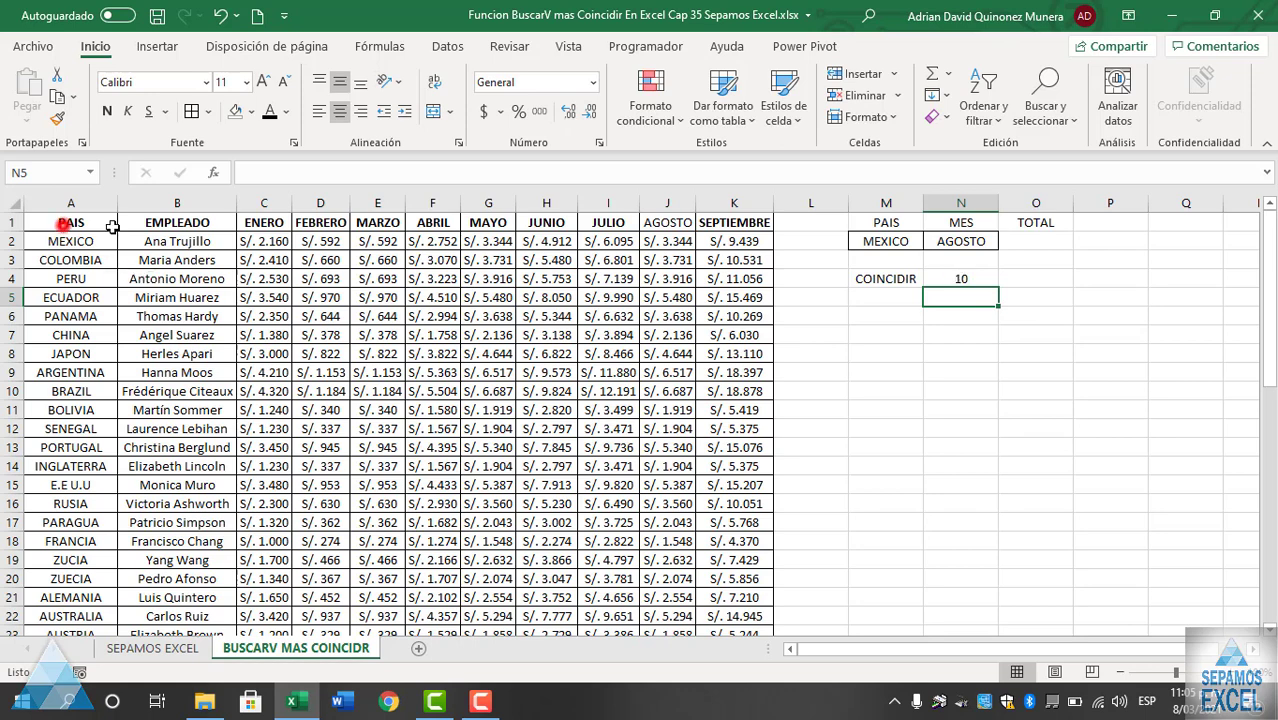
- Tighten the selector columns M and N around MEXICO and AGOSTO
drag(70, 223, 666, 228)
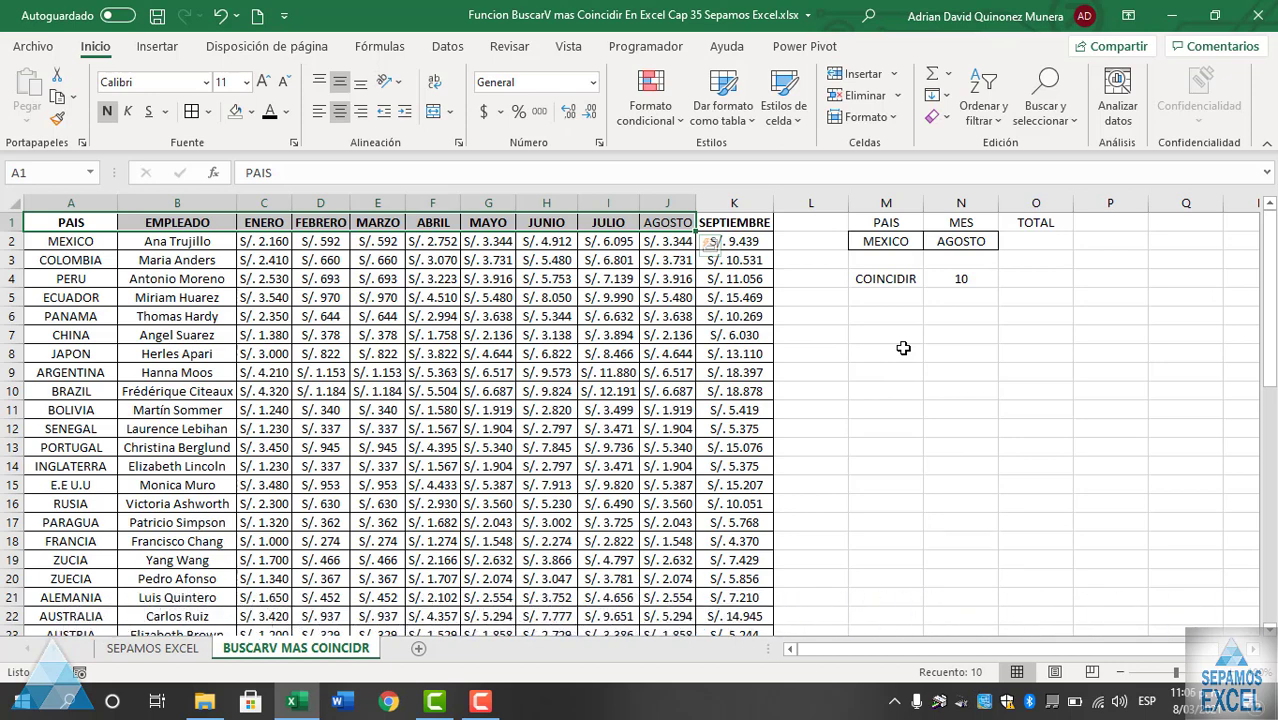
drag(923, 203, 967, 200)
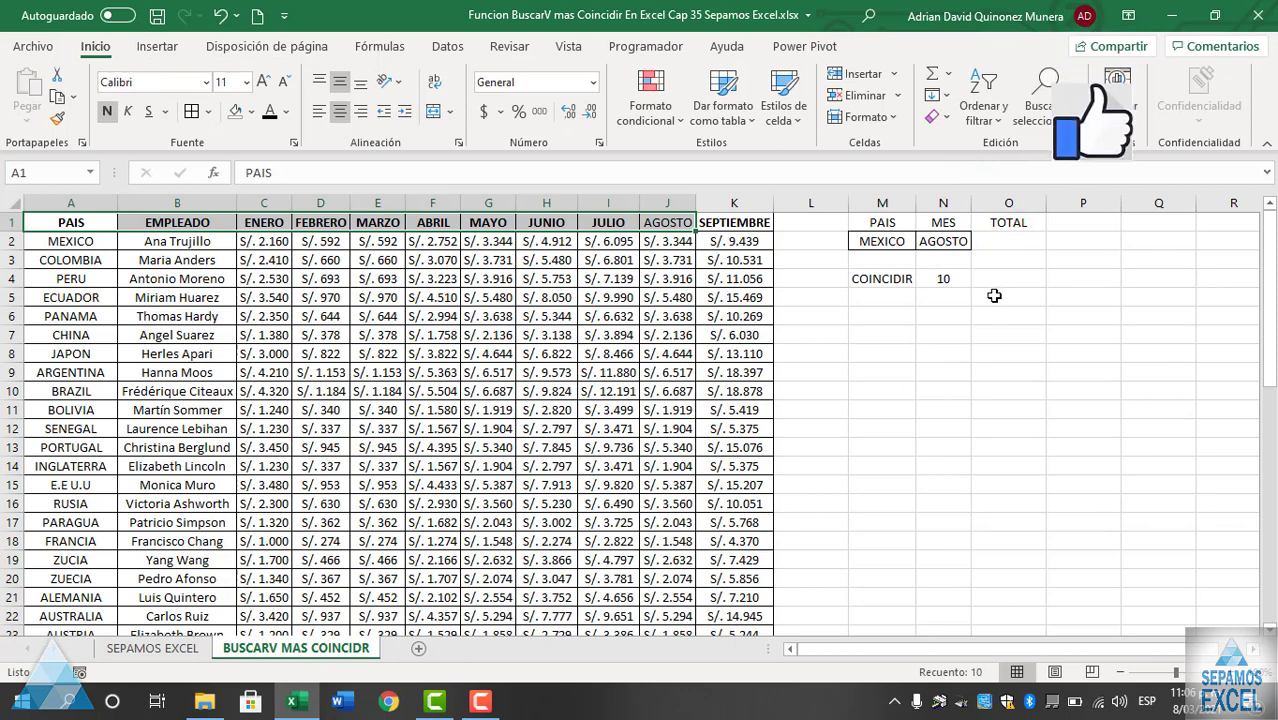
click(994, 296)
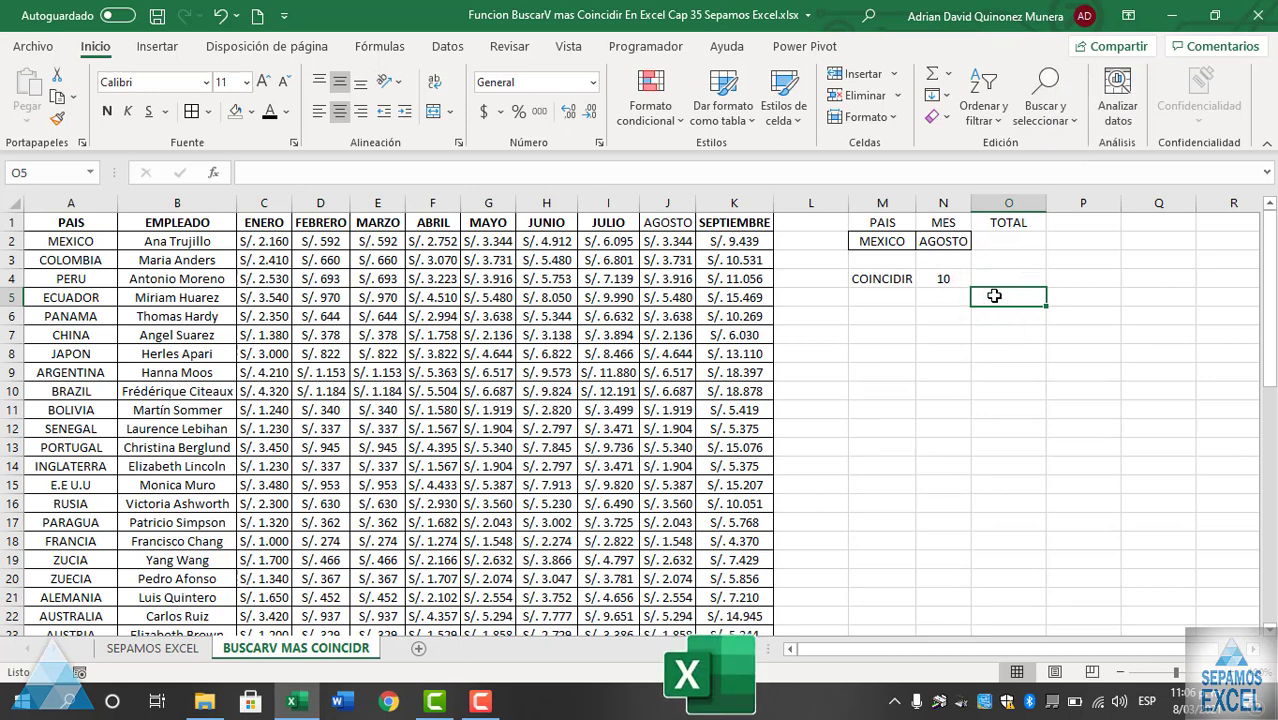
- Start a BUSCARV formula in O2 with M2 as lookup value and A1:K51 as table
click(1013, 241)
text(=)
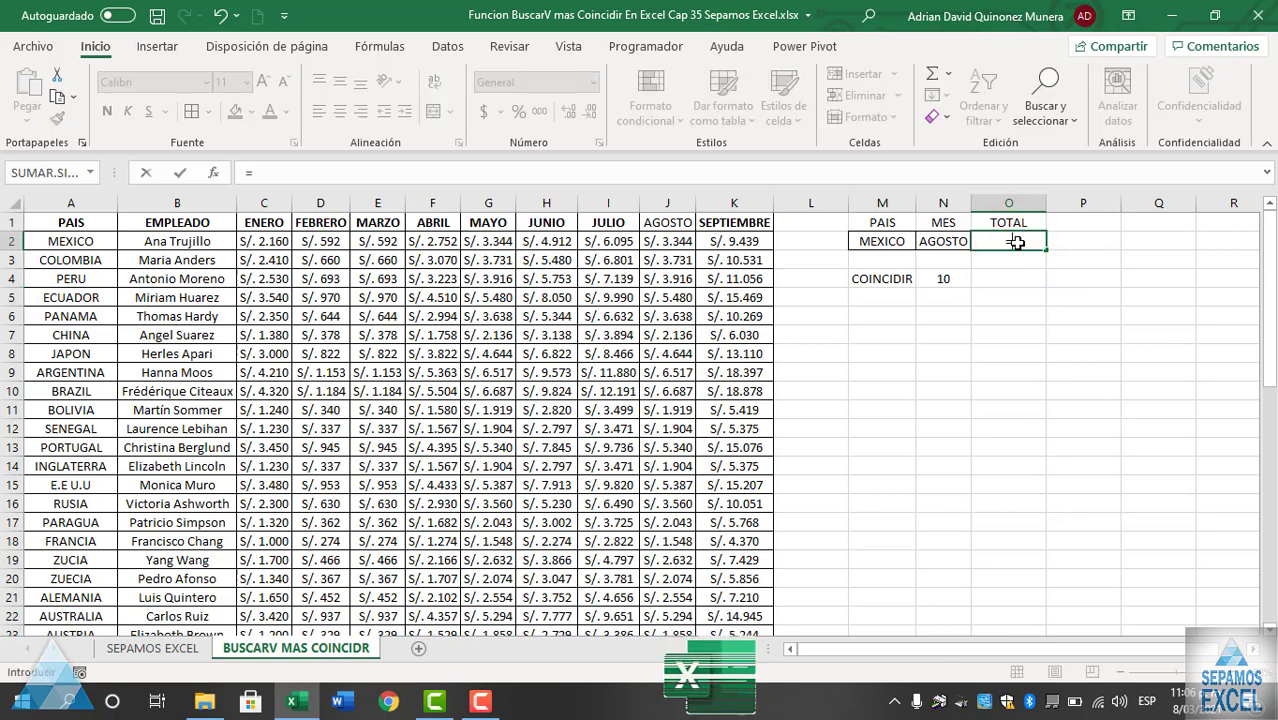
text(BUS)
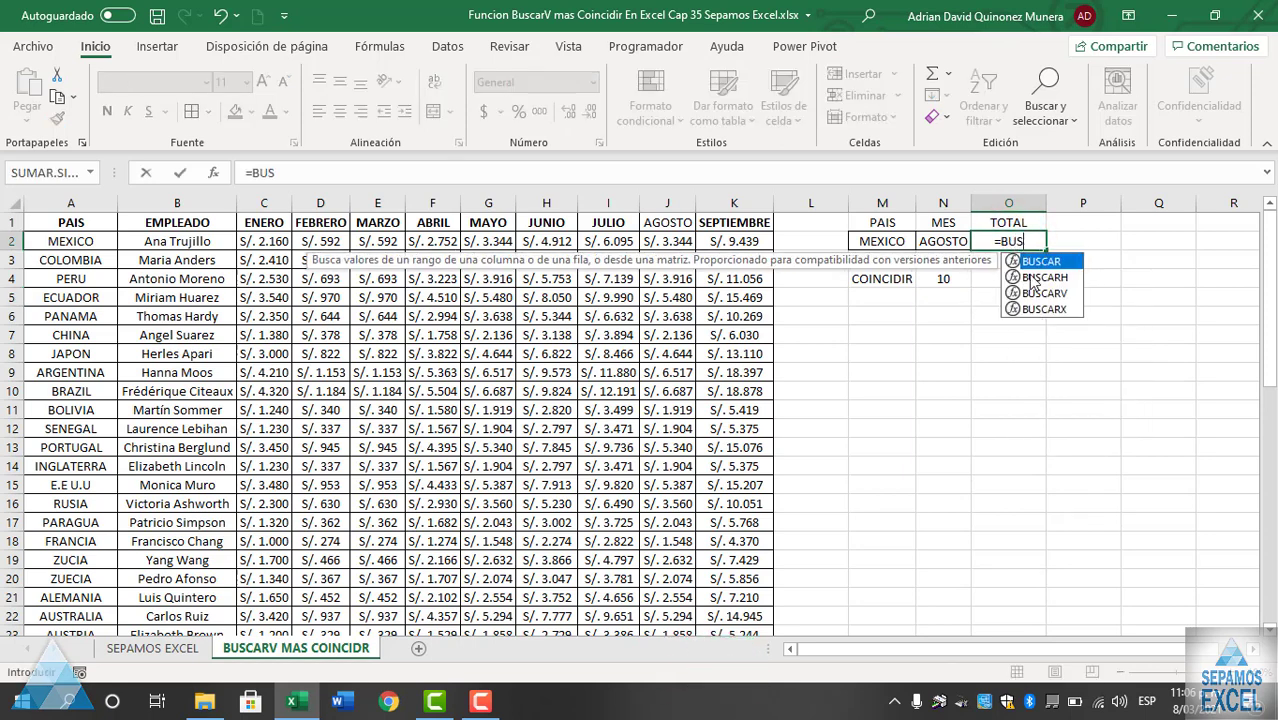
double_click(1042, 294)
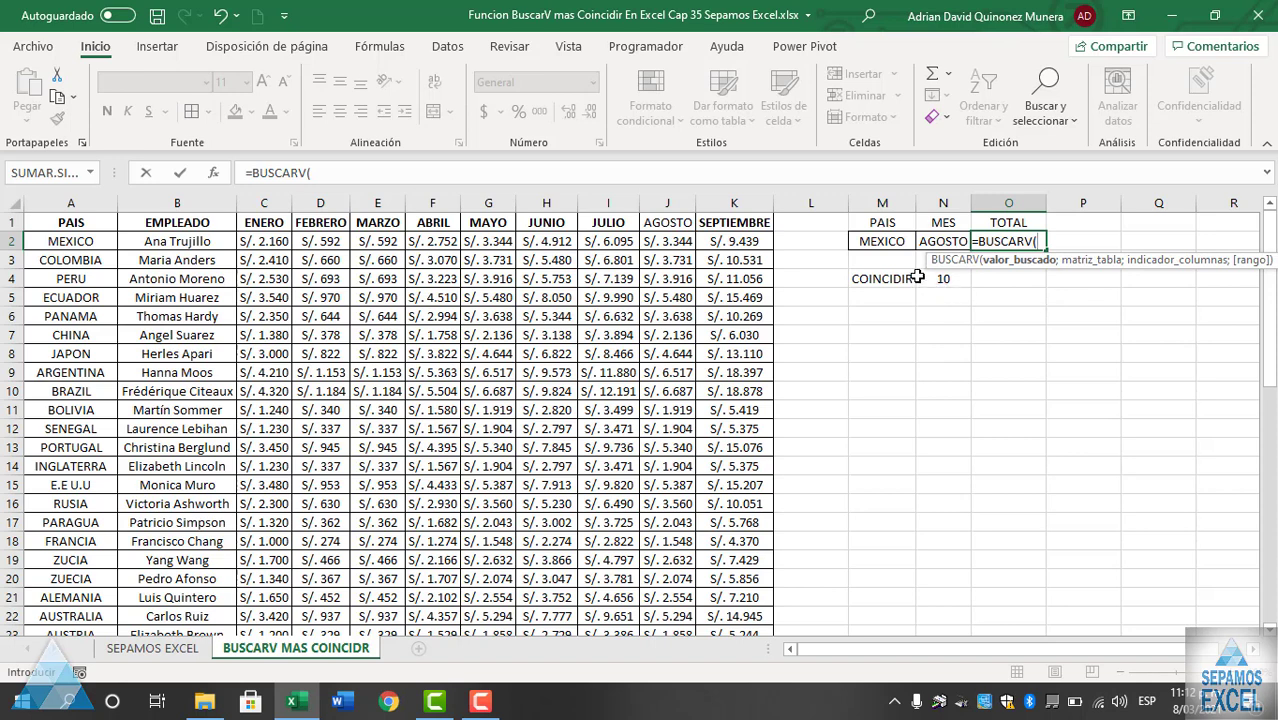
click(886, 241)
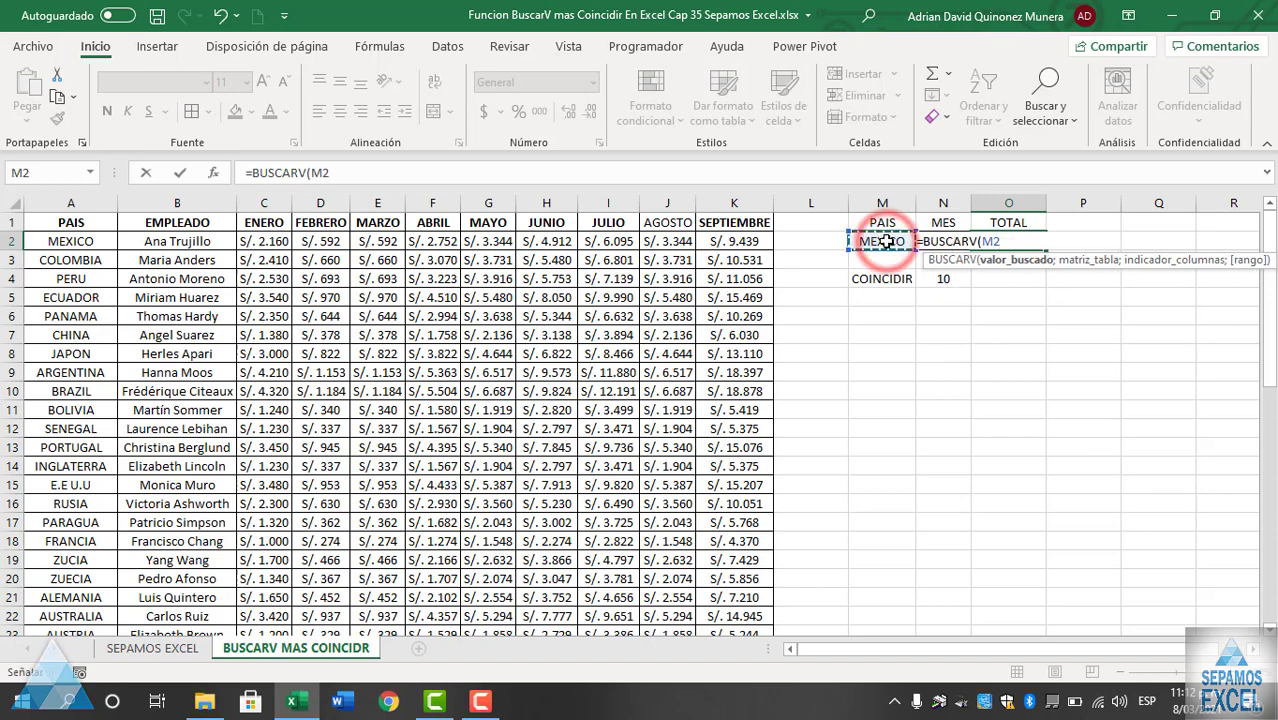
text(;)
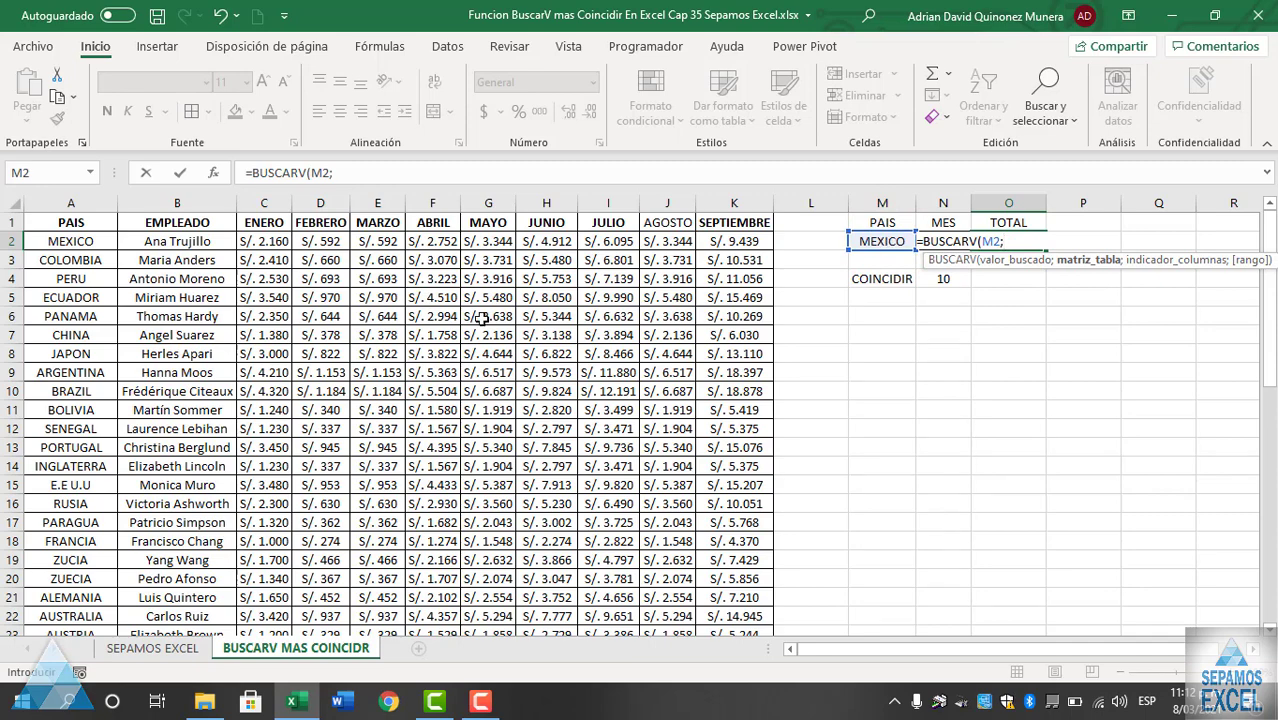
mouse_move(74, 229)
mouse_down()
mouse_move(727, 694)
mouse_move(726, 647)
mouse_up()
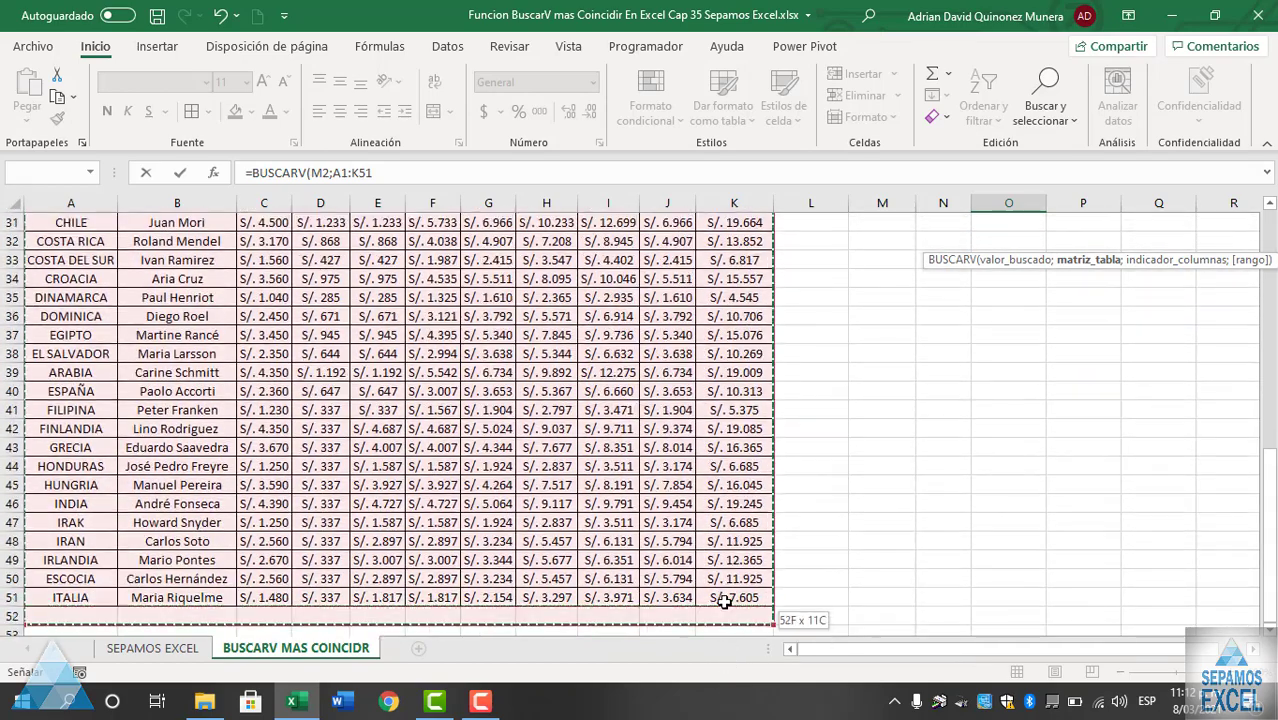
scroll(807, 420, up, 10)
scroll(805, 415, up, 1)
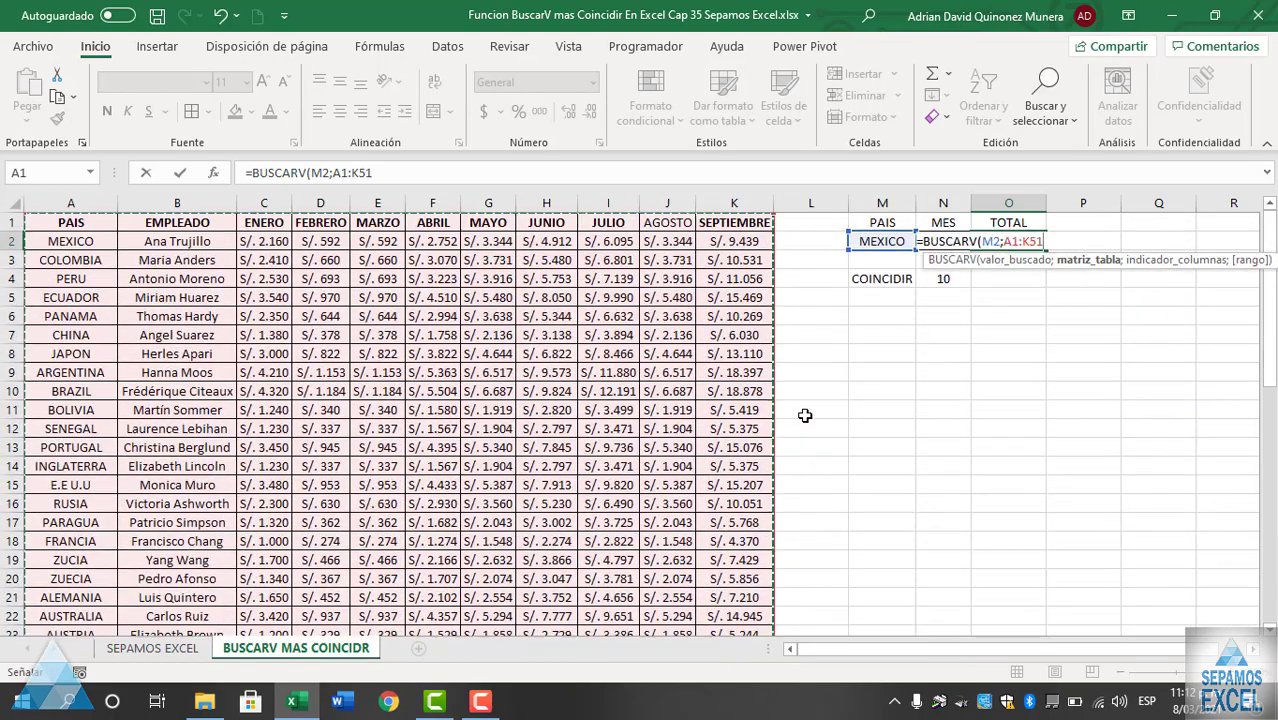
- Complete O2 as =BUSCARV(M2;A1:K51;COINCIDIR(N2;A1:K1;0);FALSO), returning 3343,56164
click(1266, 146)
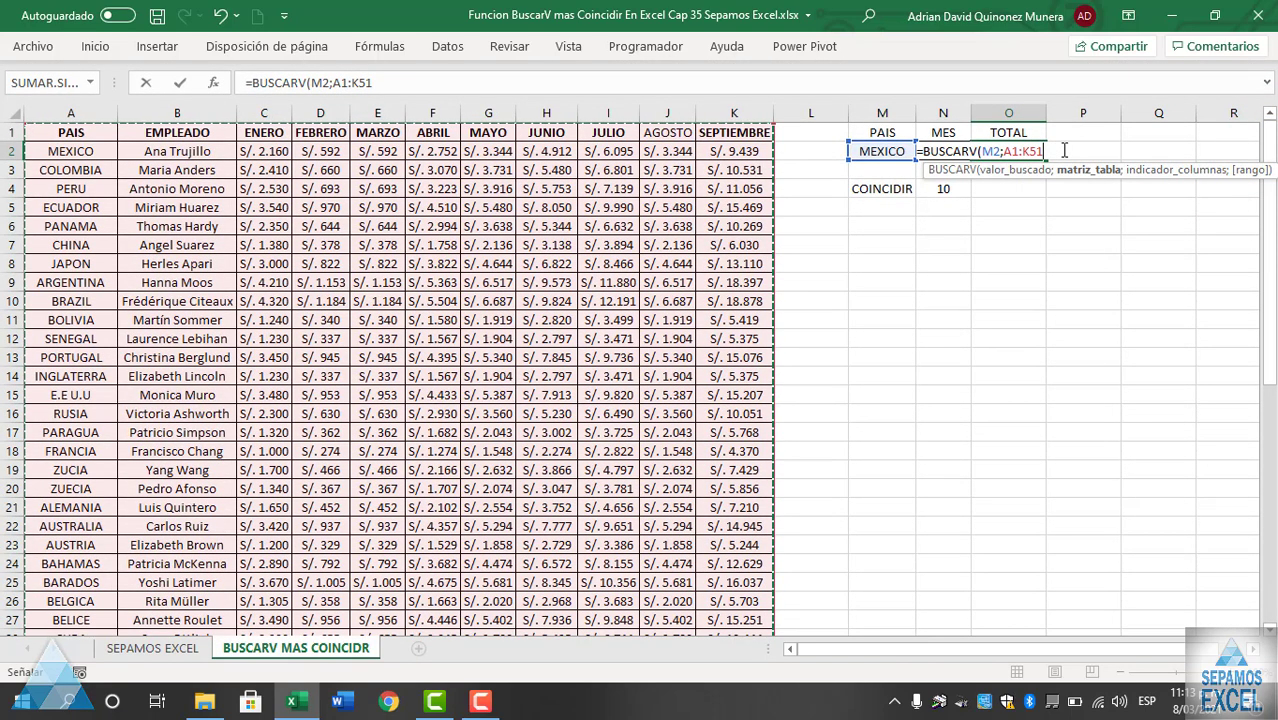
text(;)
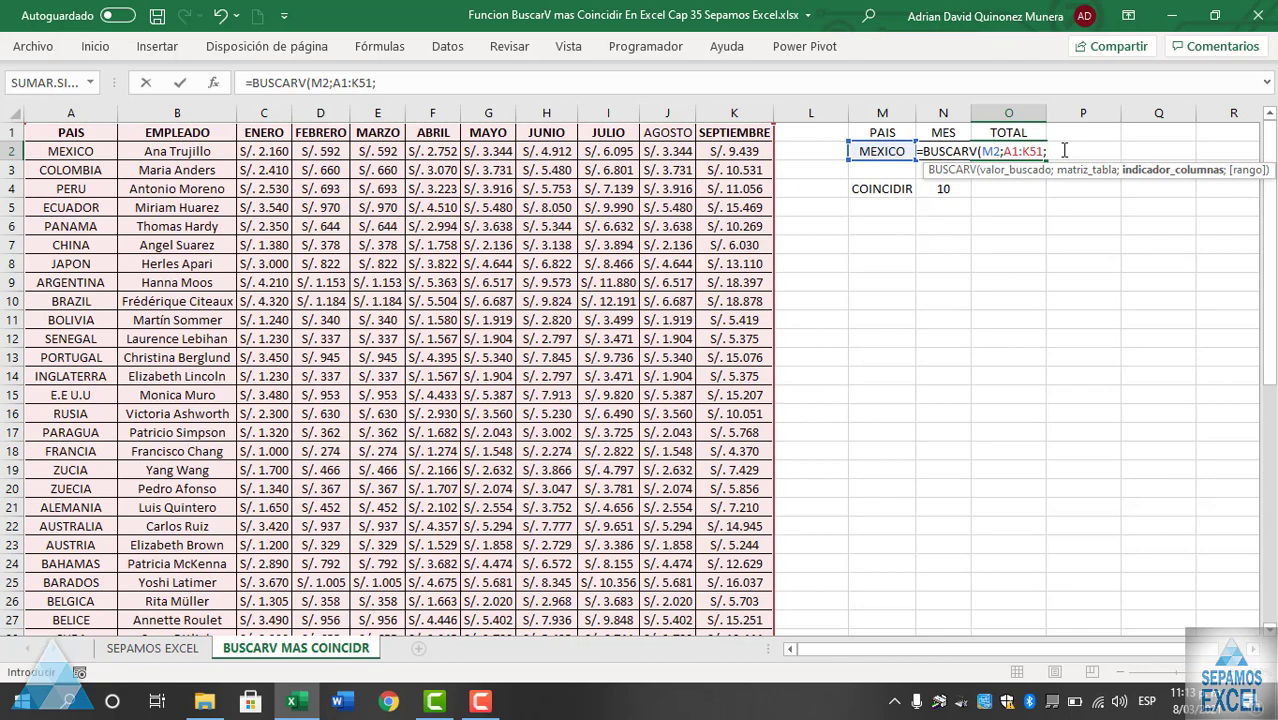
text(CO)
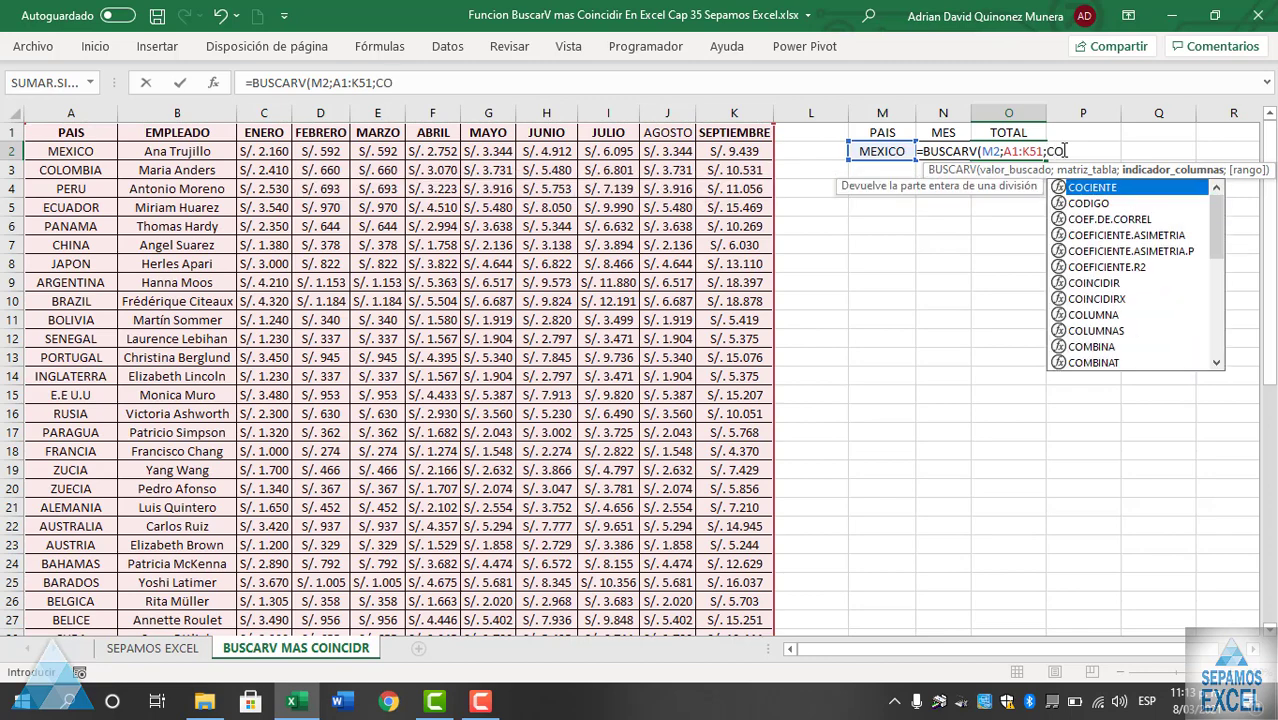
text(INCIDI)
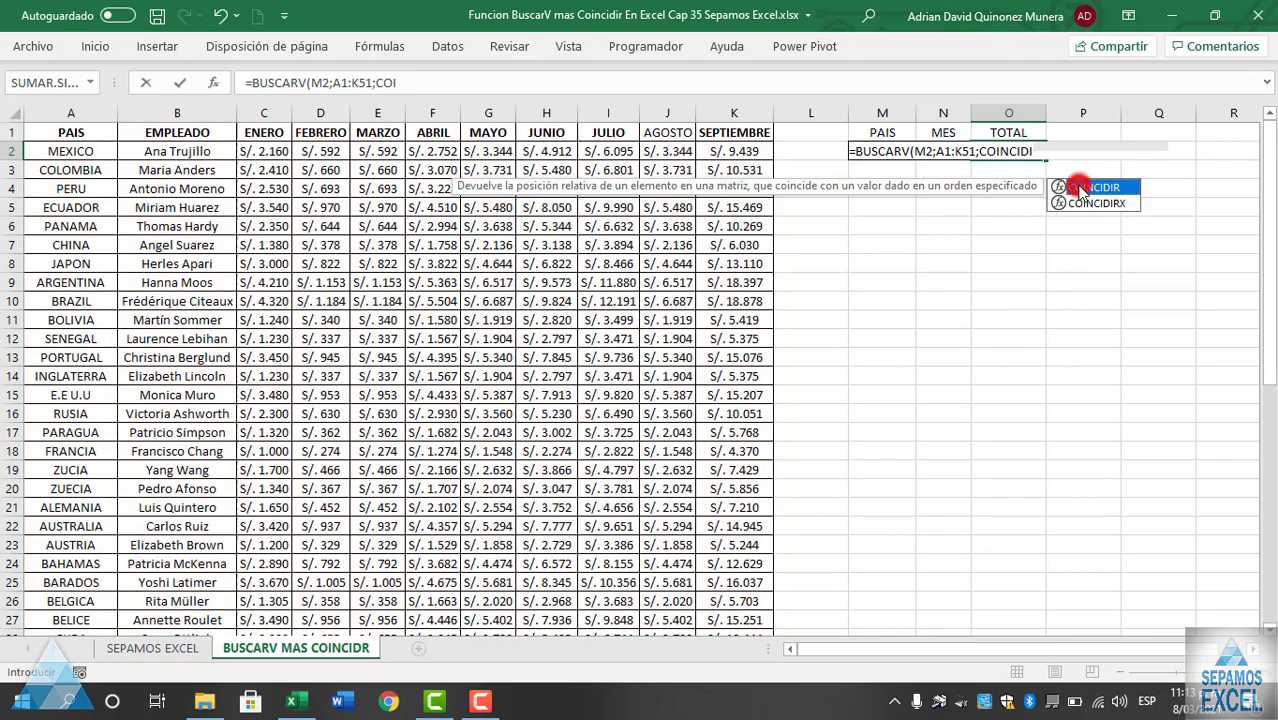
double_click(1080, 188)
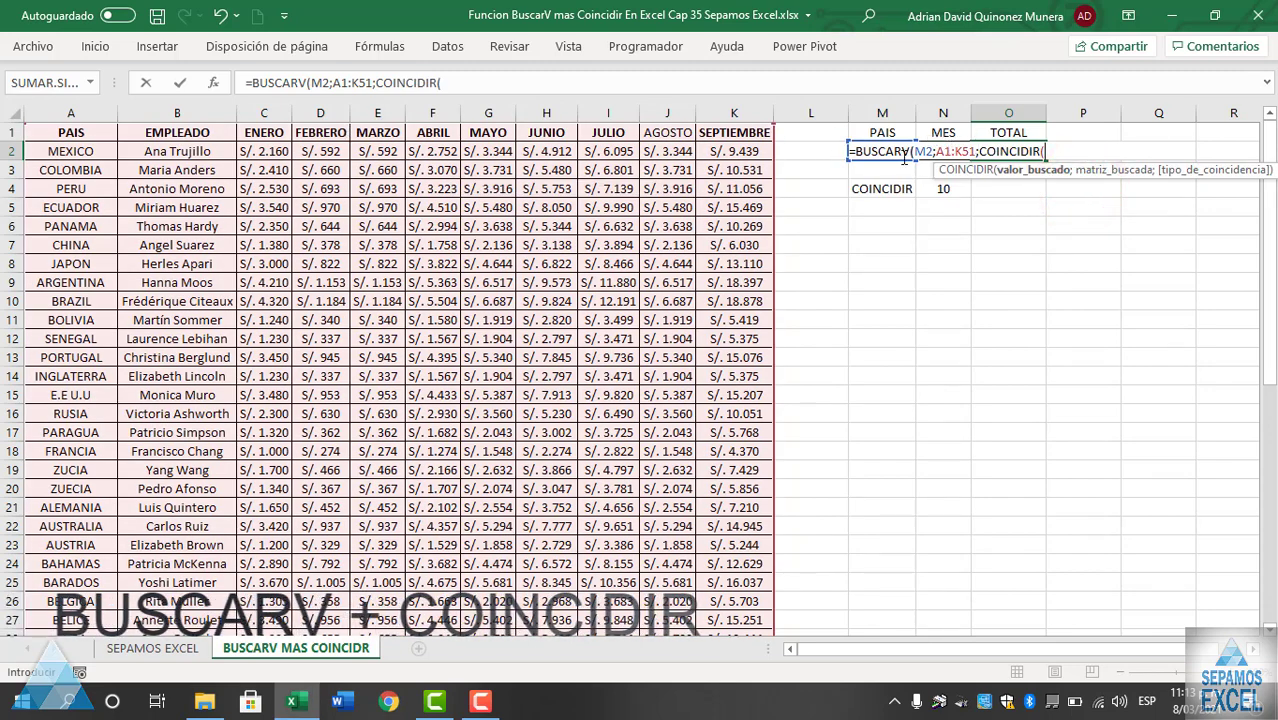
text(N)
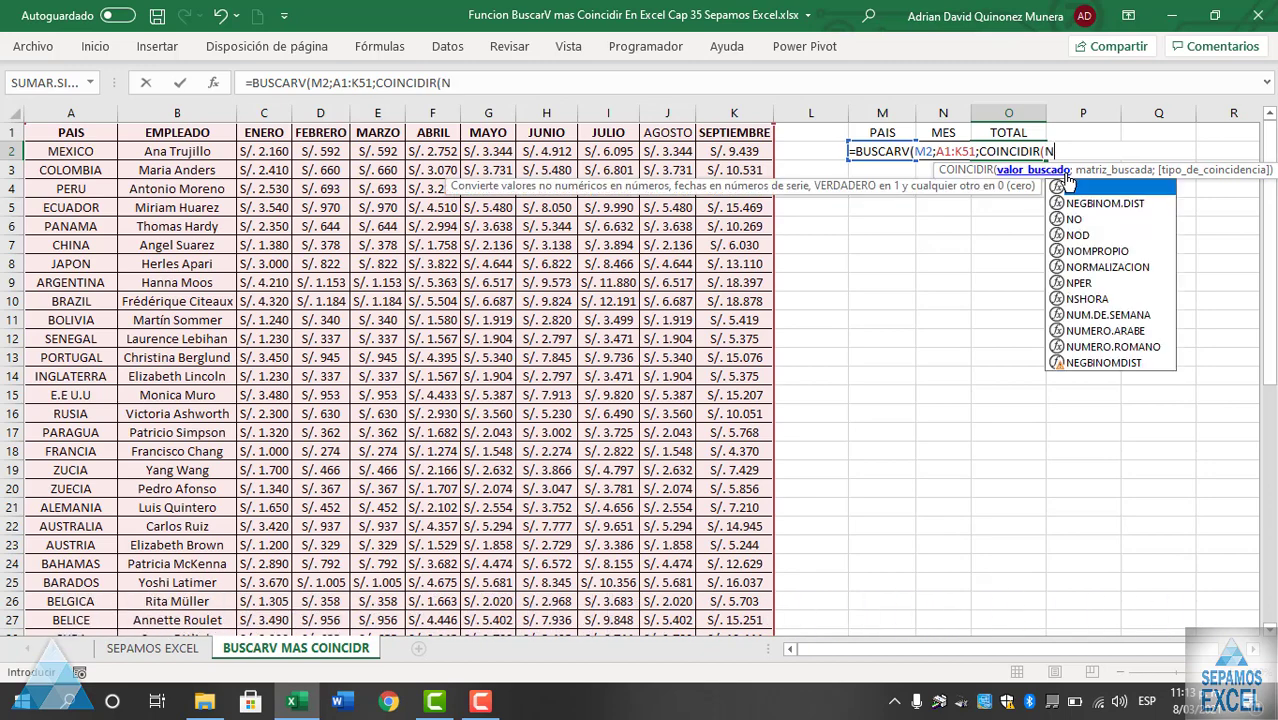
text(2)
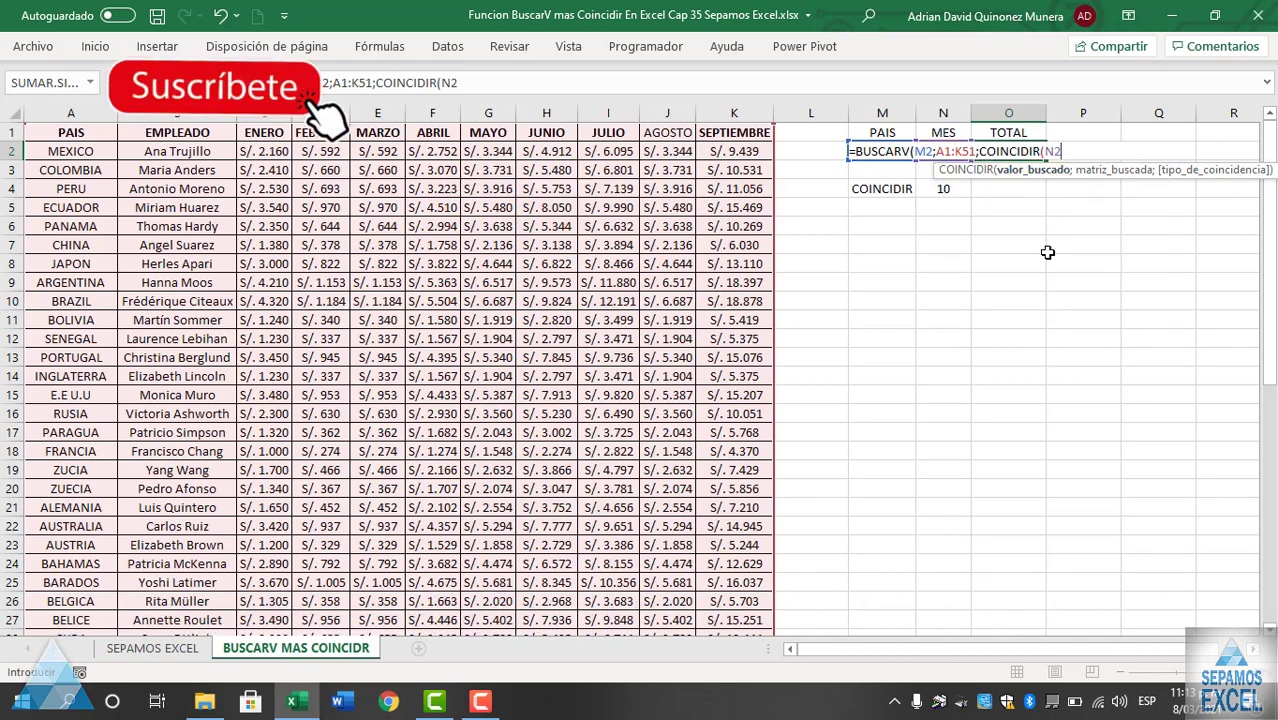
text(;)
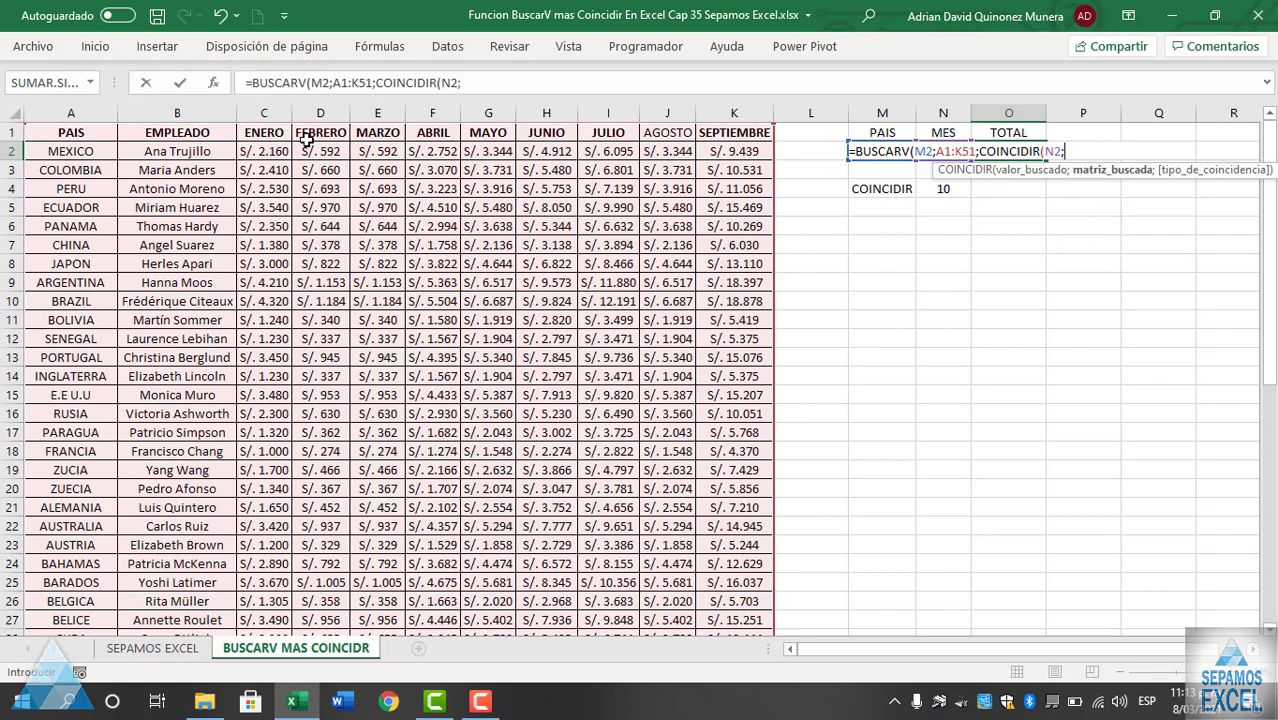
drag(71, 132, 716, 133)
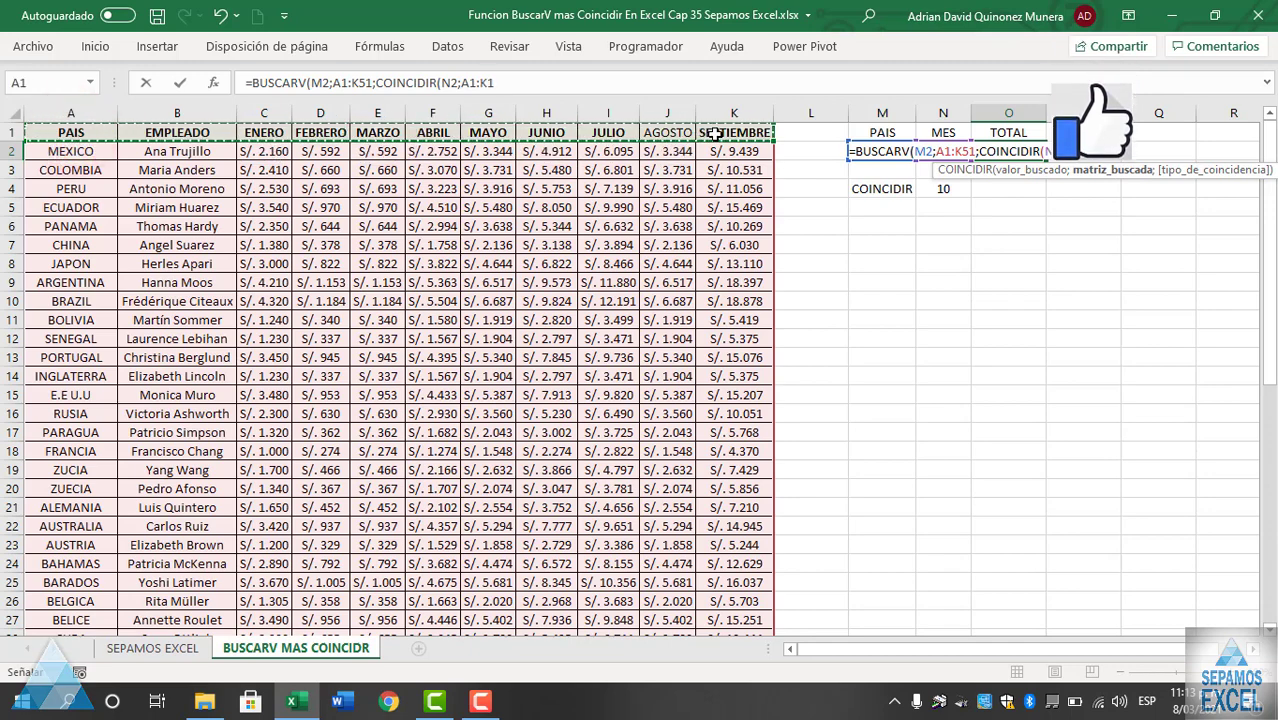
text(;)
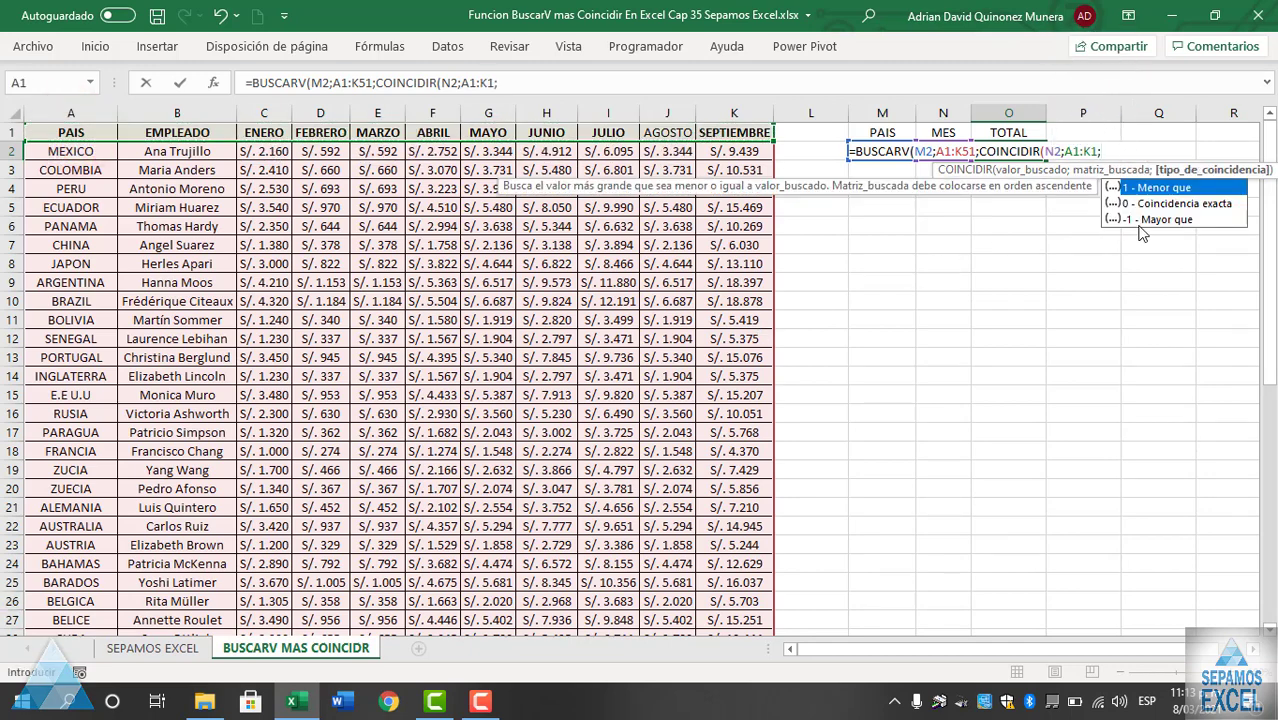
double_click(1166, 205)
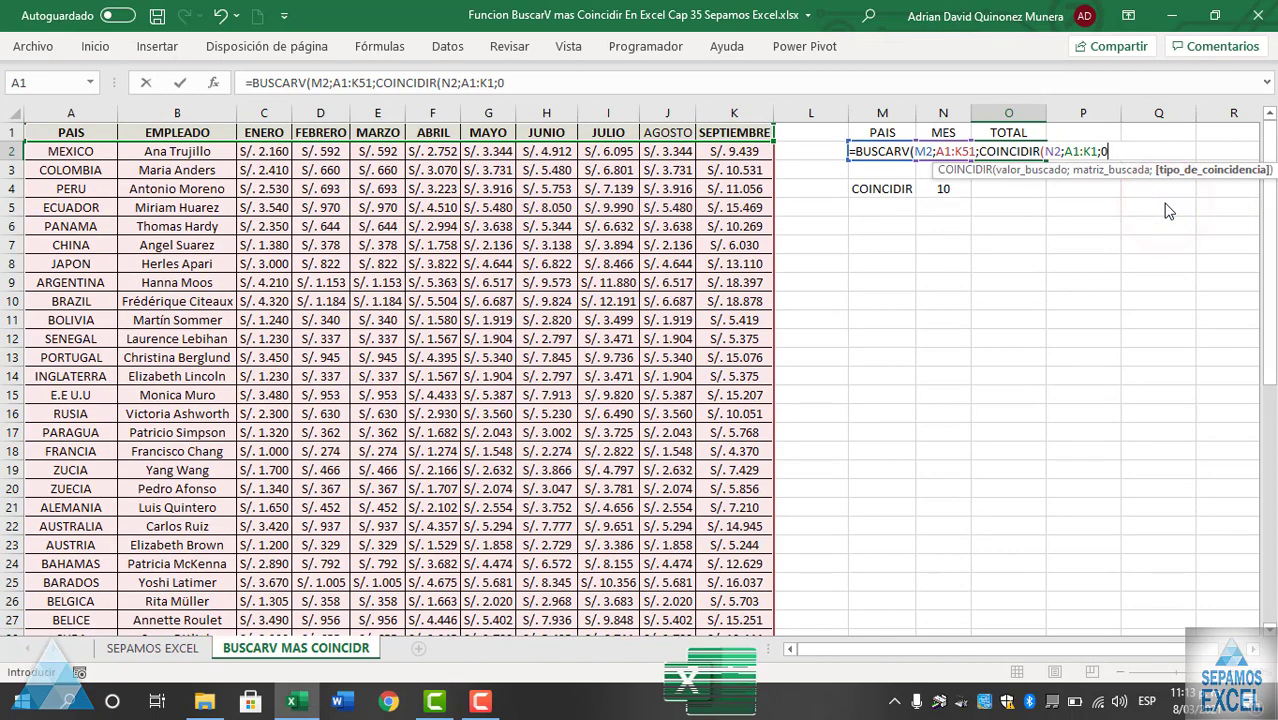
text())
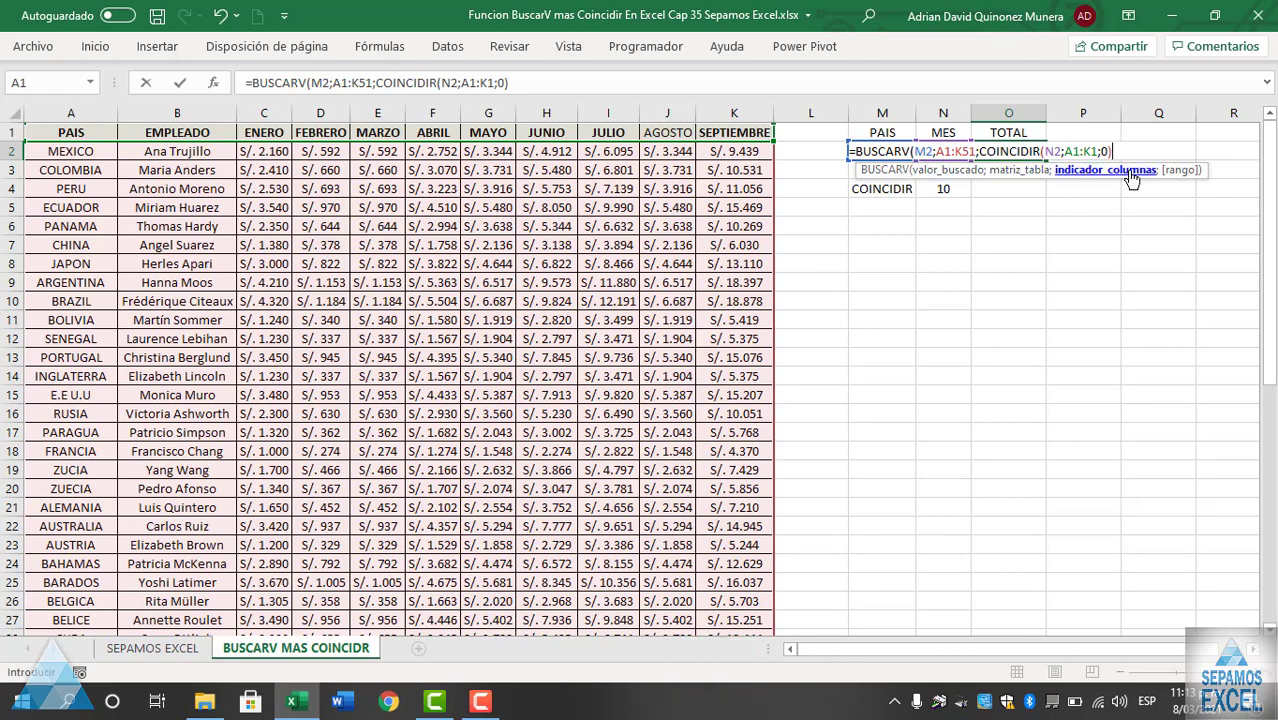
text(;)
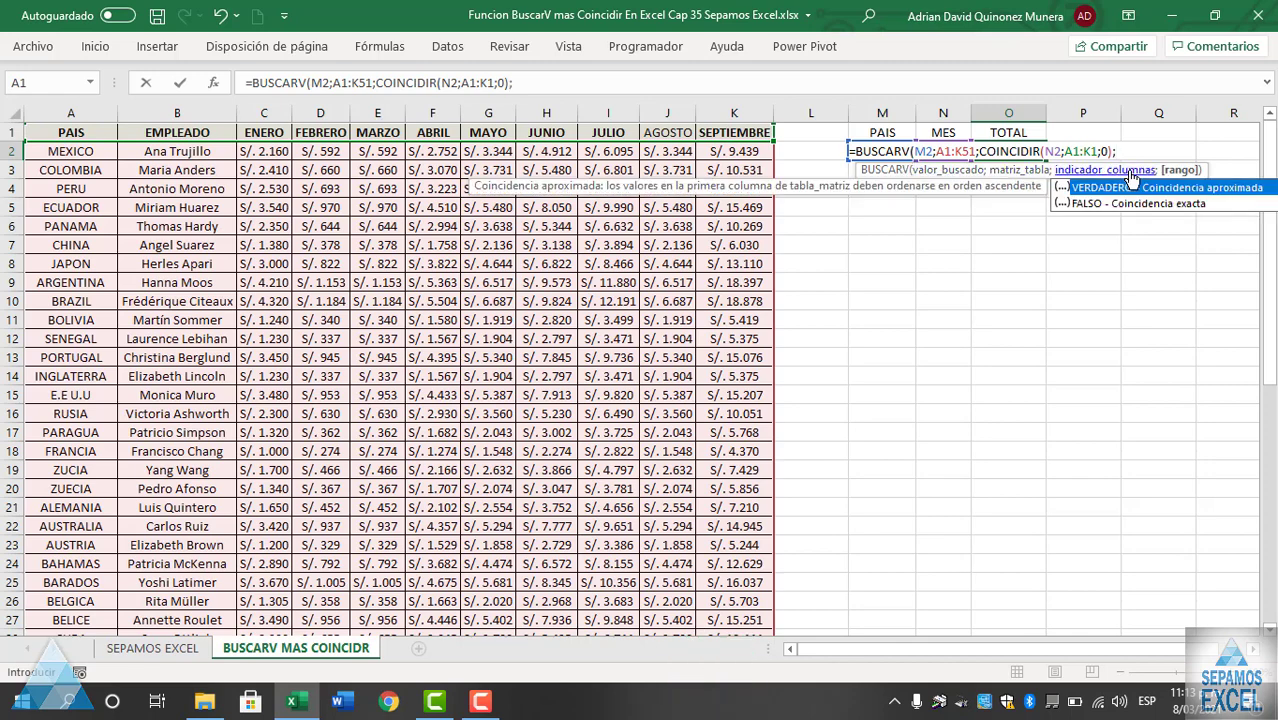
double_click(1127, 206)
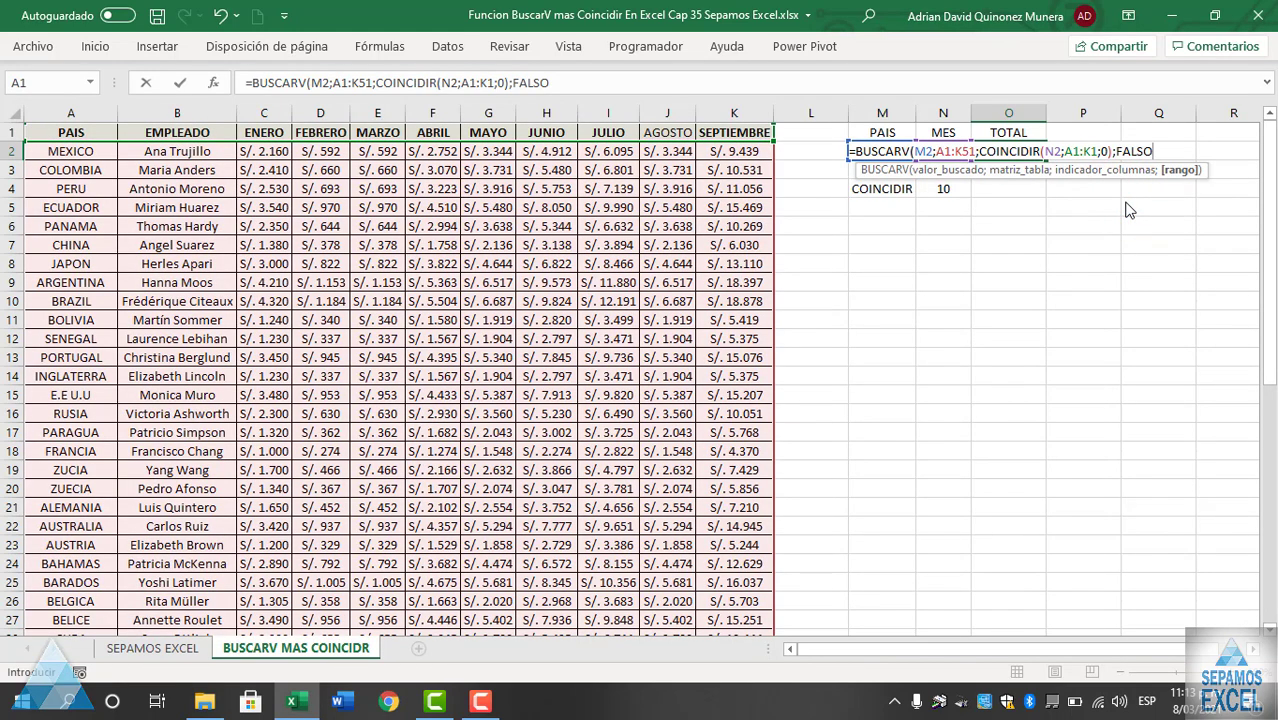
text())
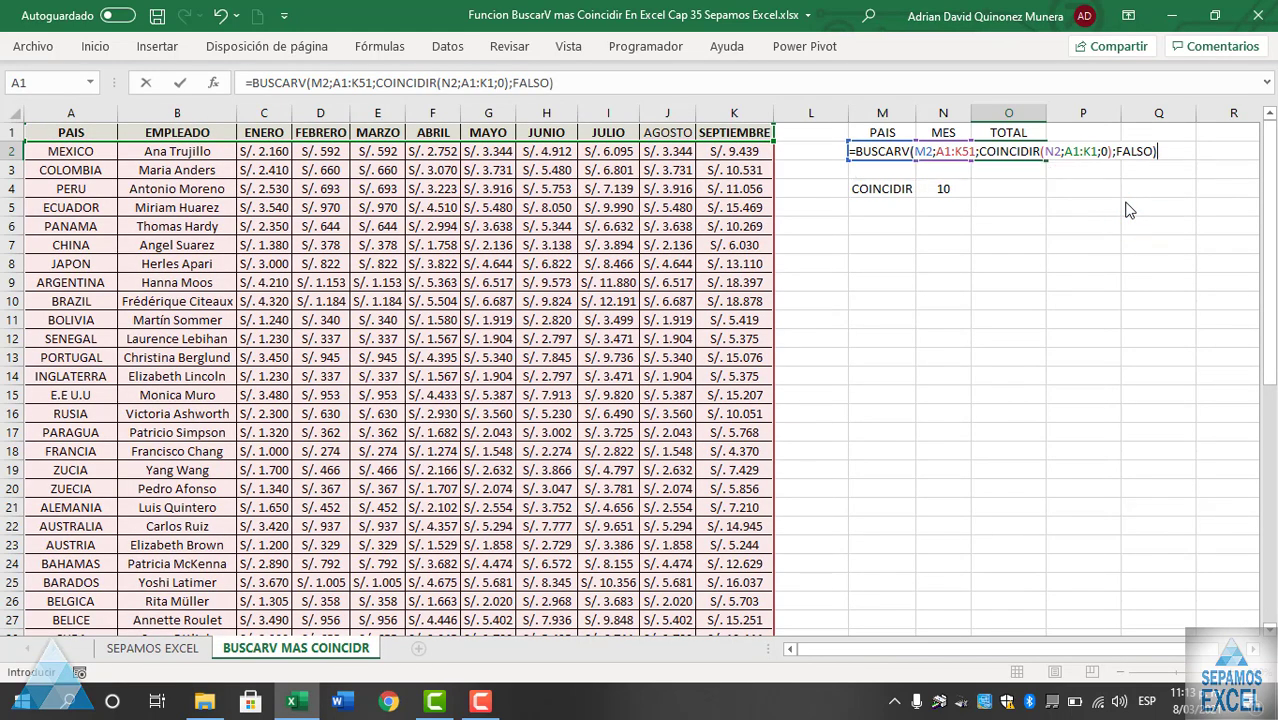
key(Return)
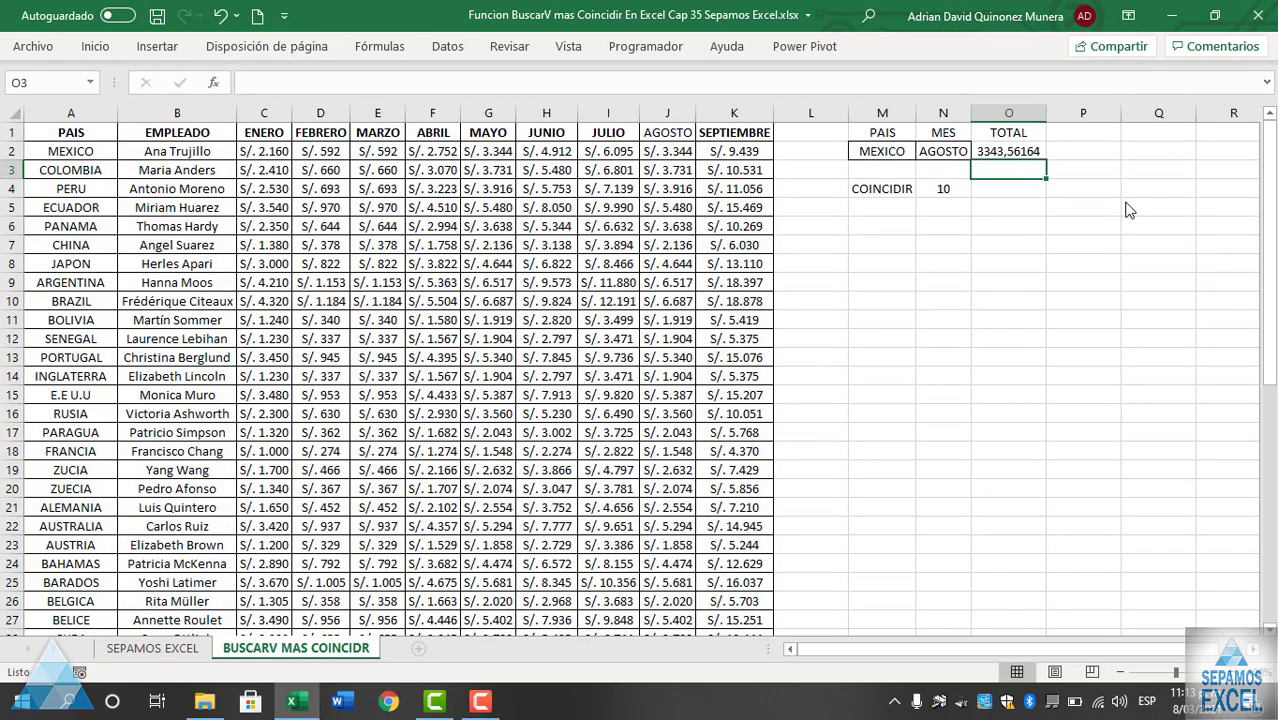
- Reduce the decimals shown in the TOTAL in O2
click(1013, 150)
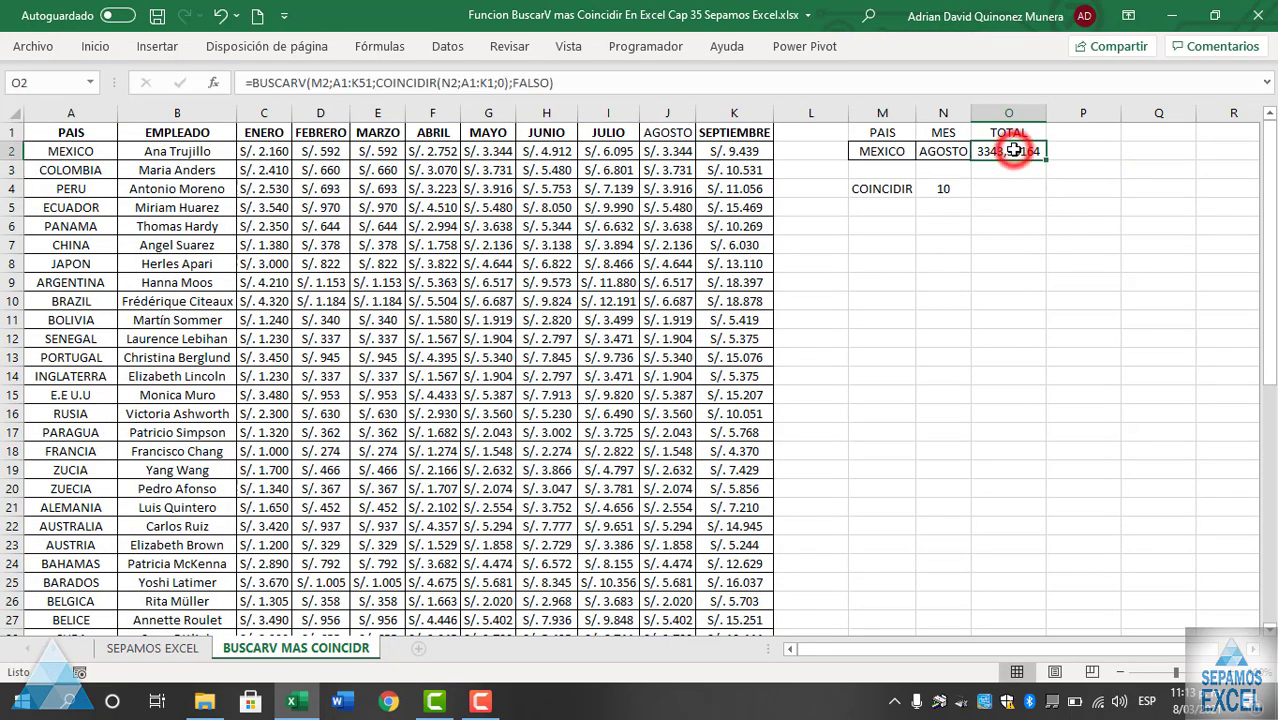
click(100, 46)
click(1266, 143)
click(988, 318)
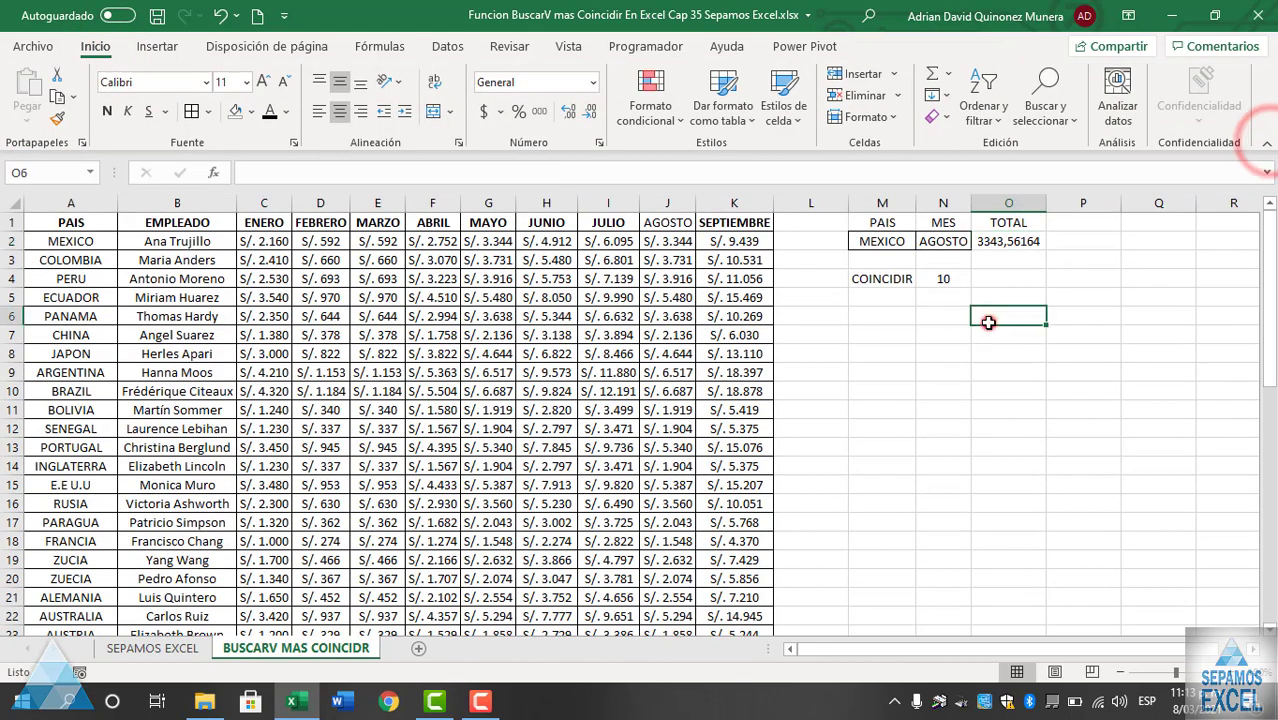
click(1005, 242)
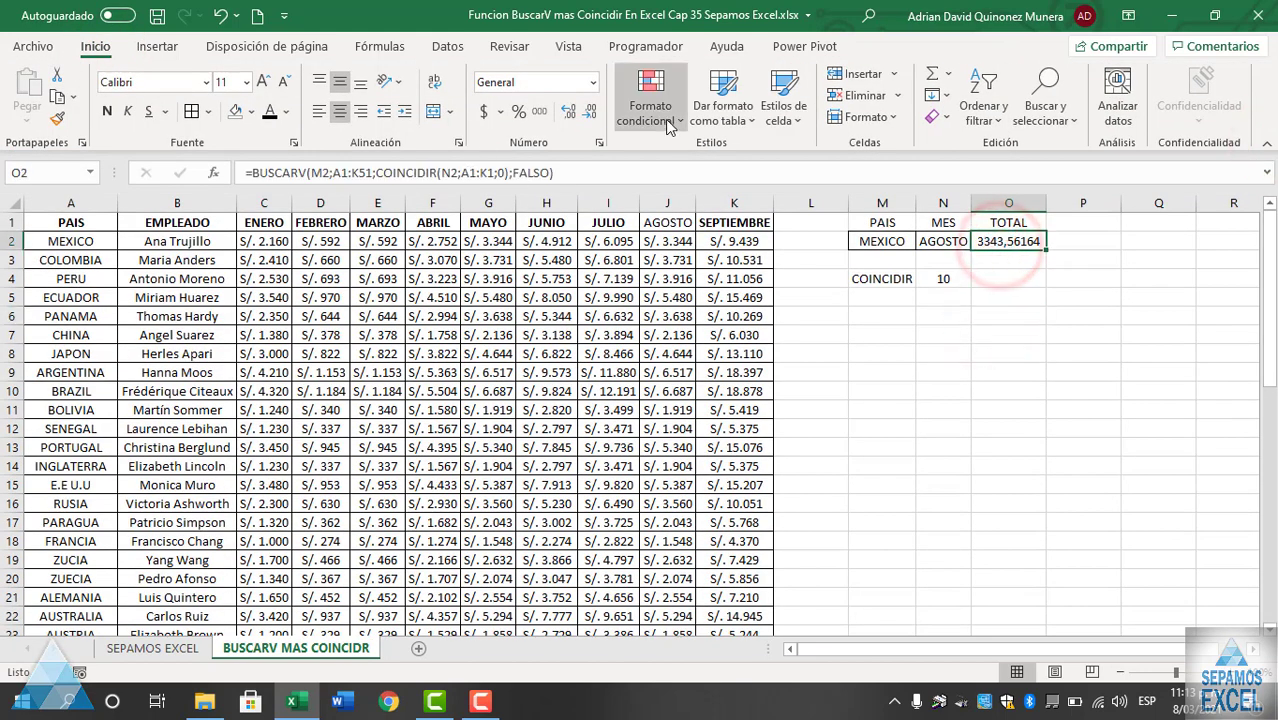
click(592, 110)
click(592, 110)
click(592, 110)
click(592, 110)
click(592, 110)
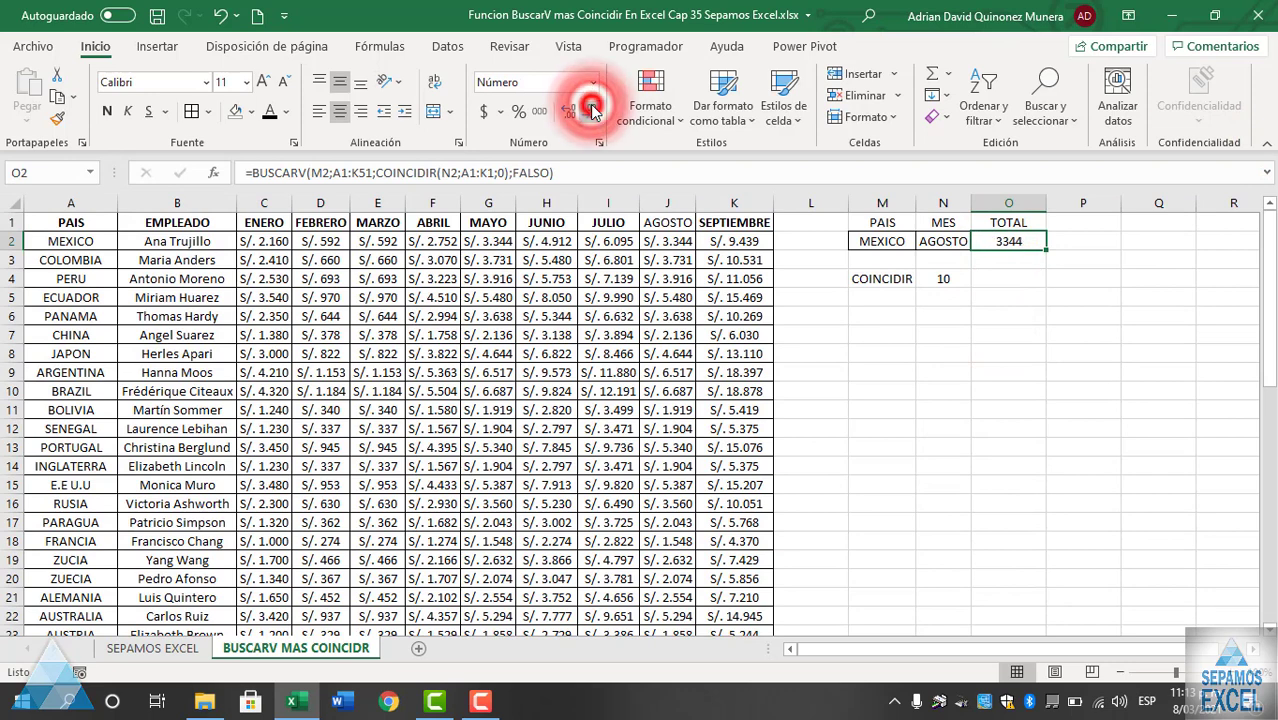
click(968, 330)
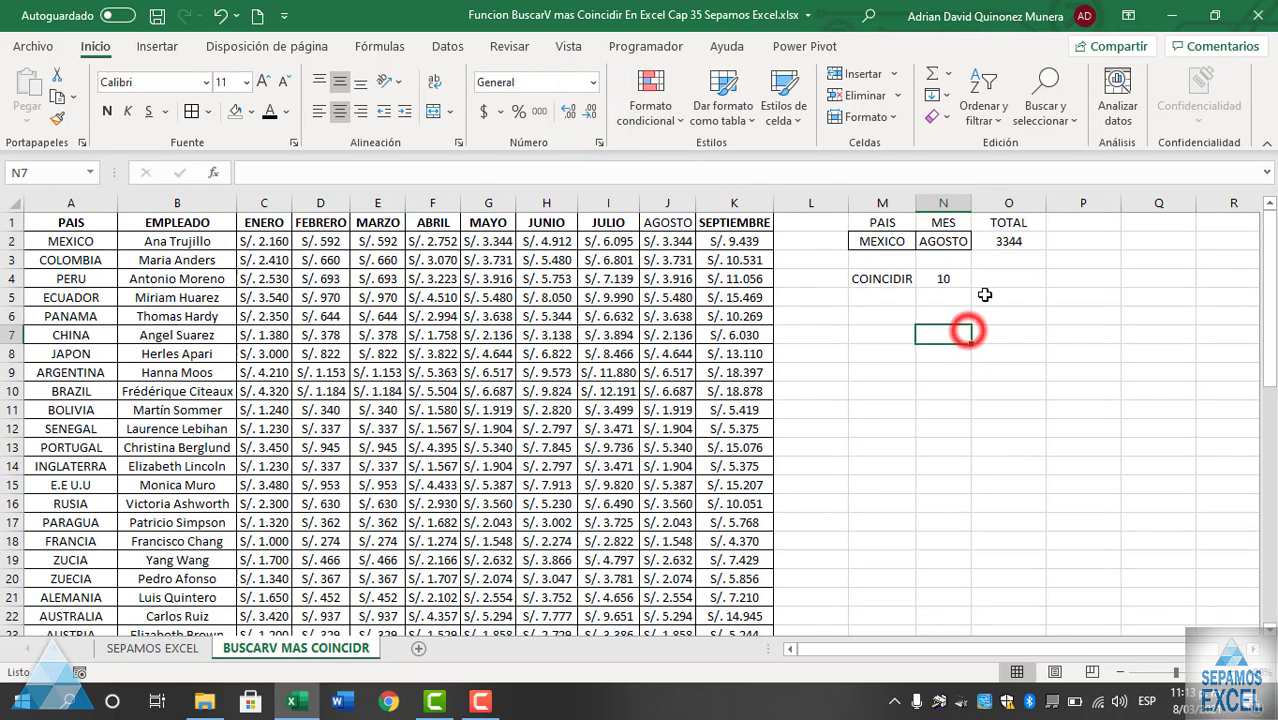
click(1004, 240)
- Compare the COINCIDIR result in N4 with Mexico's AGOSTO value in J2
click(942, 279)
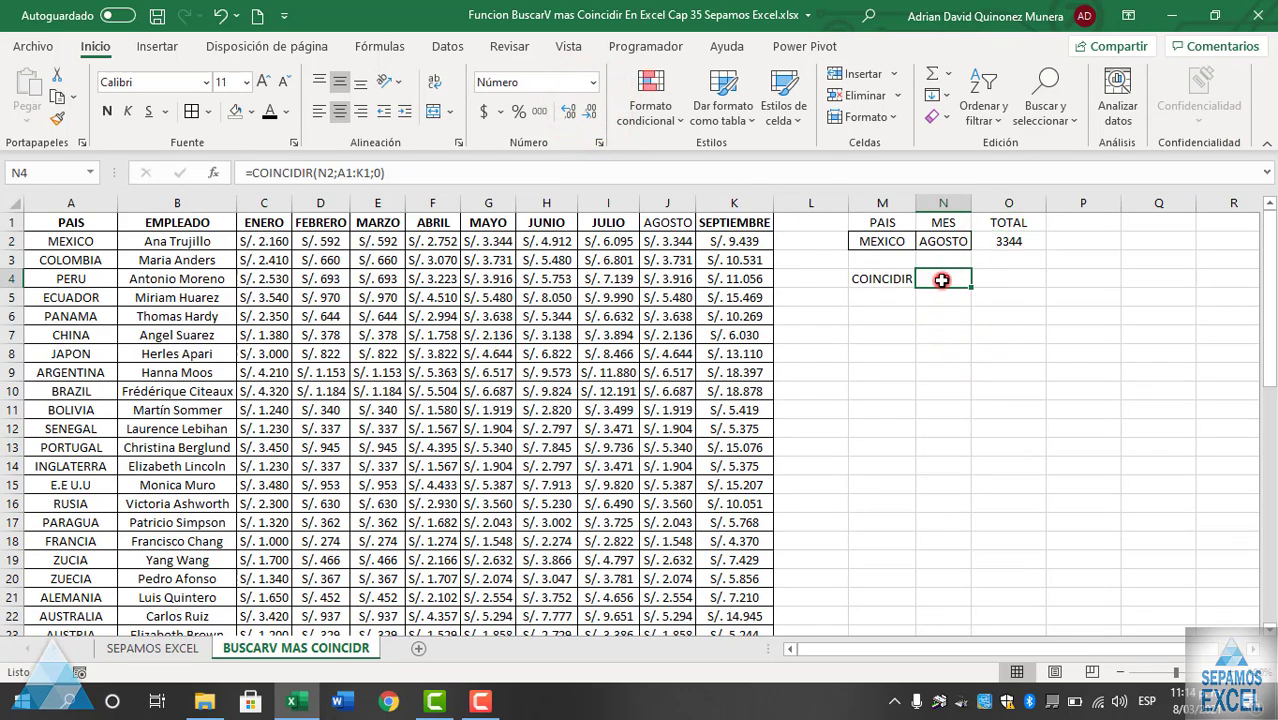
click(658, 240)
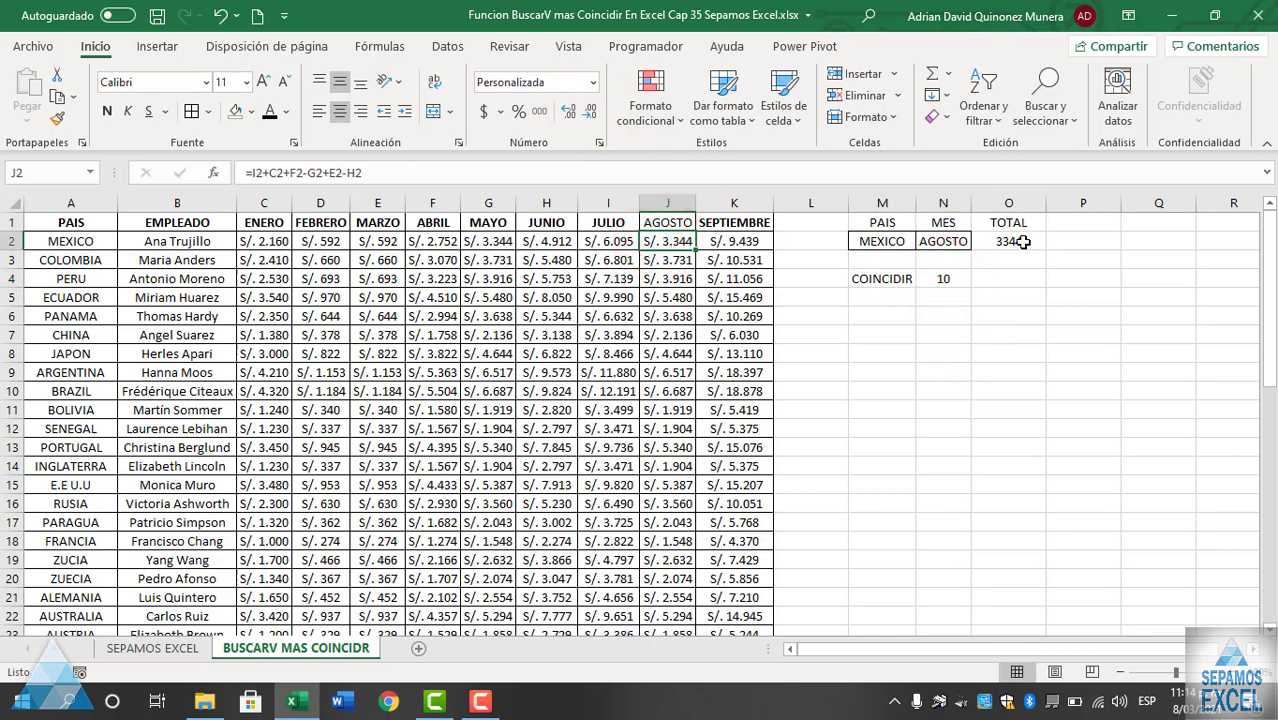
click(662, 240)
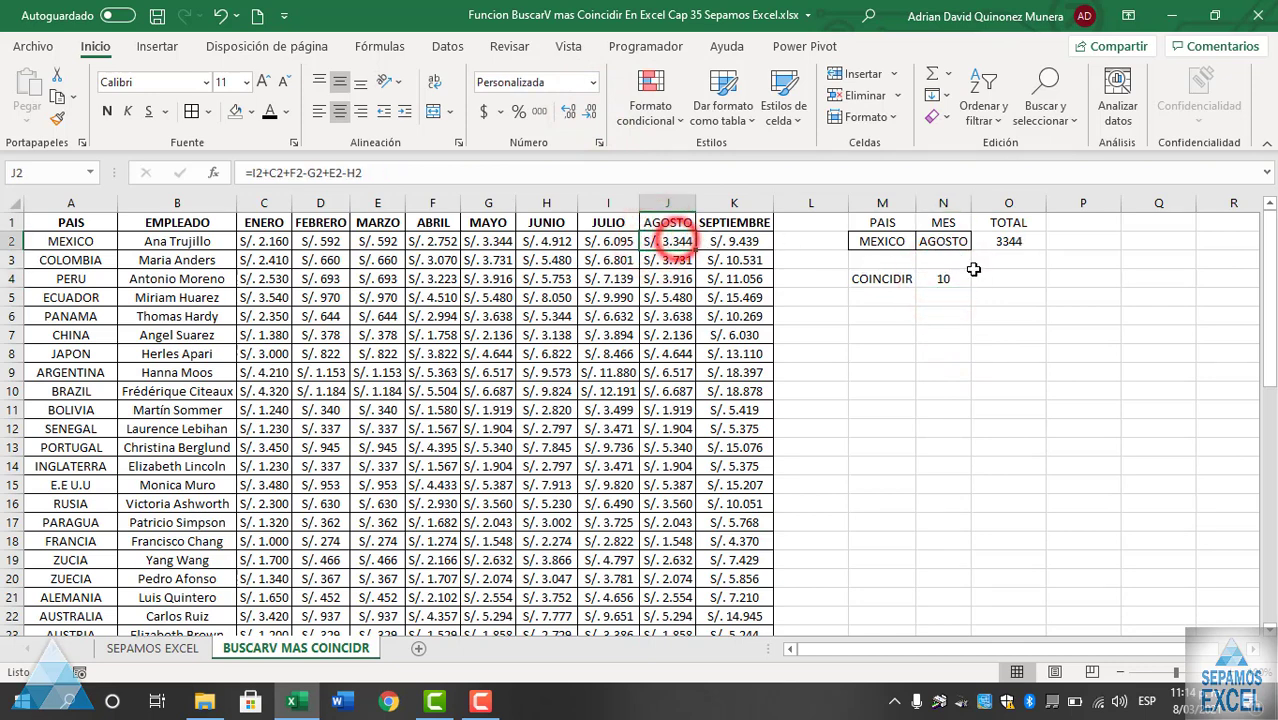
click(943, 279)
click(680, 240)
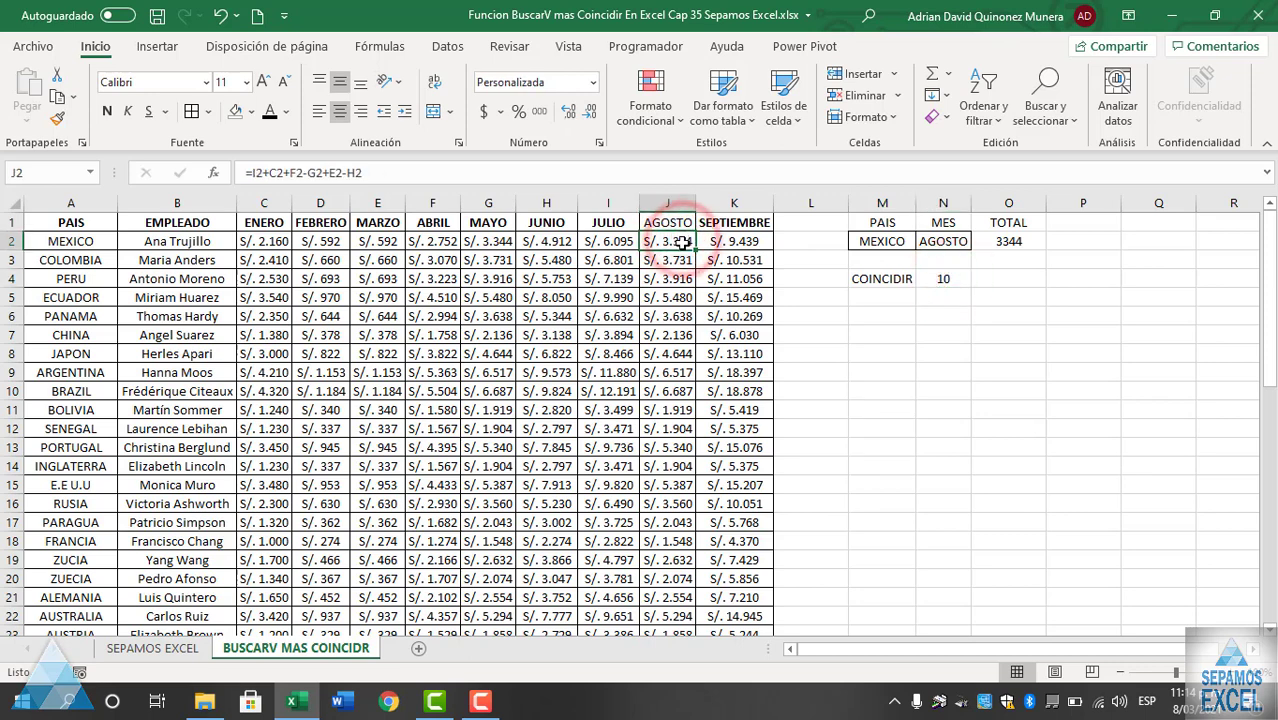
- Format the TOTAL in O2 as currency with no decimals, showing $ 3.344
click(992, 243)
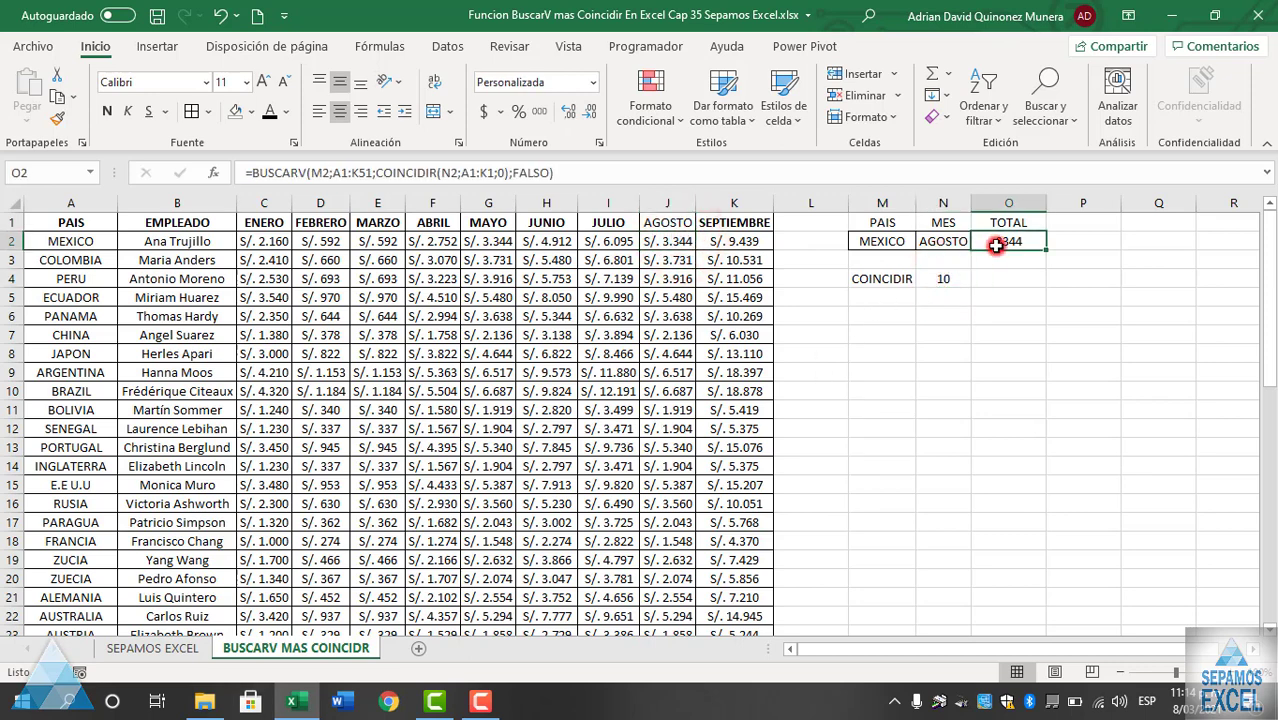
click(591, 84)
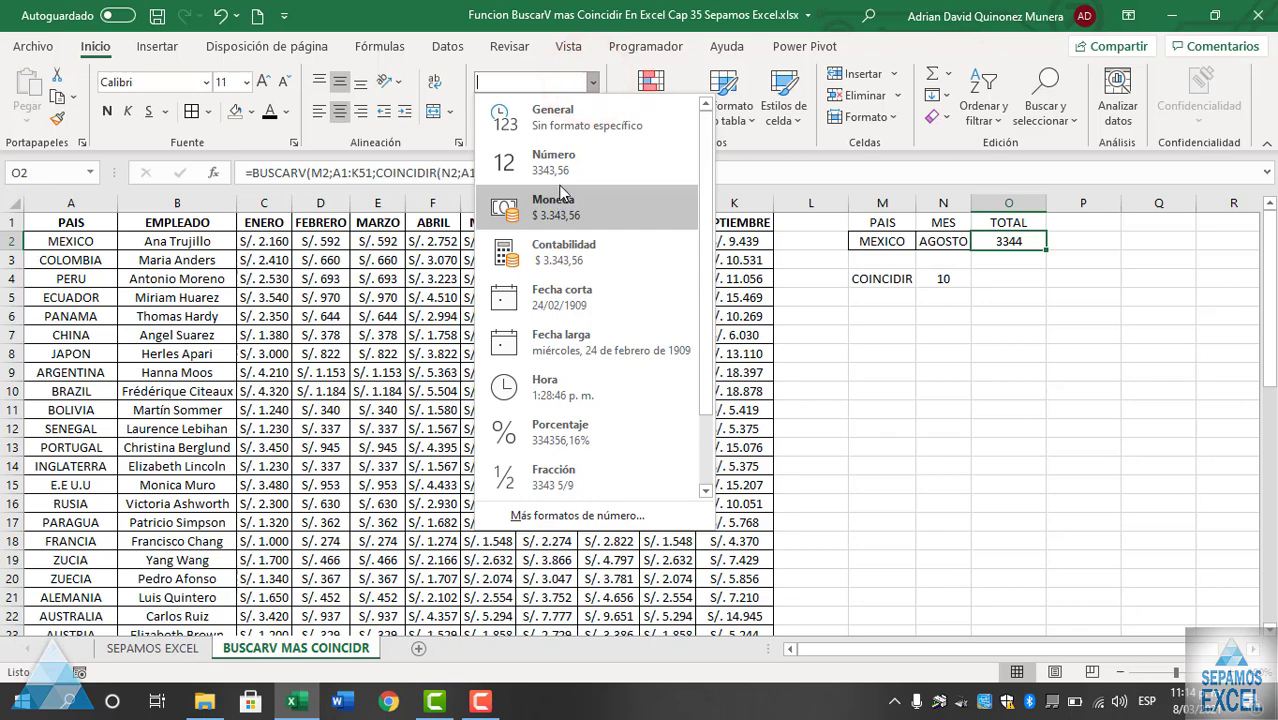
click(555, 207)
click(590, 111)
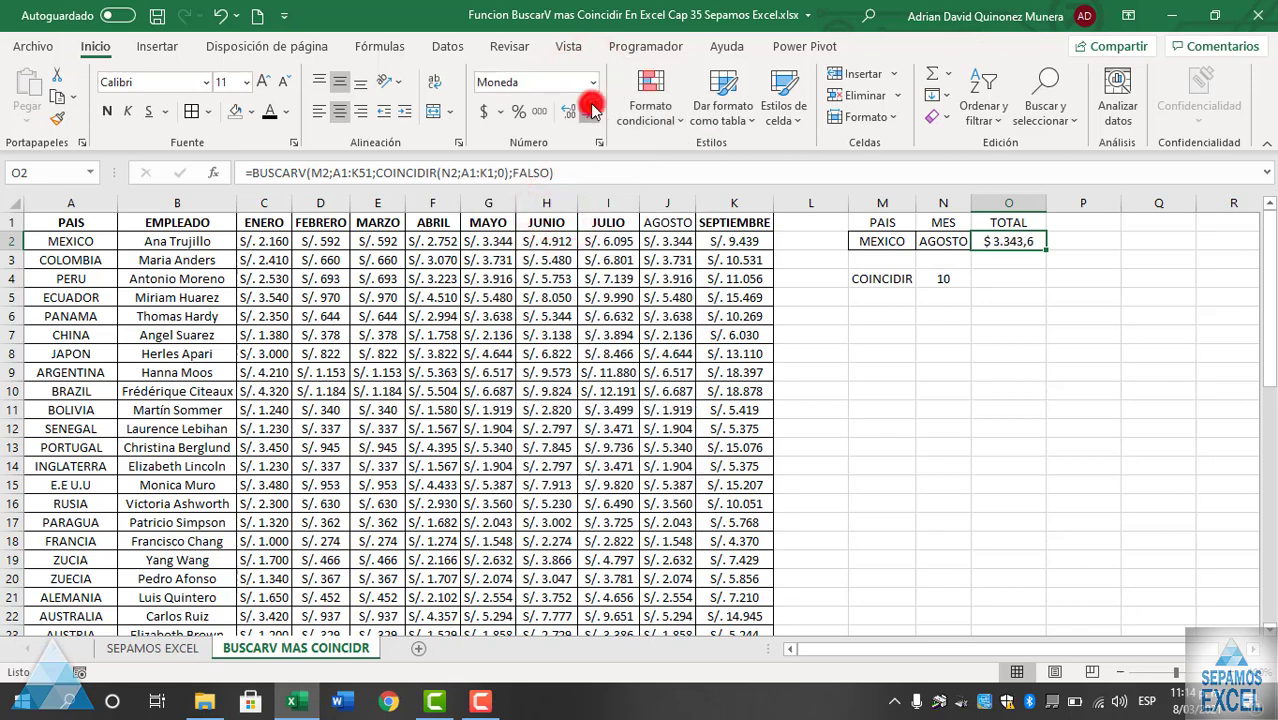
click(590, 111)
- Fill Mexico's AGOSTO amount in J2 yellow and compare it with the TOTAL
click(978, 327)
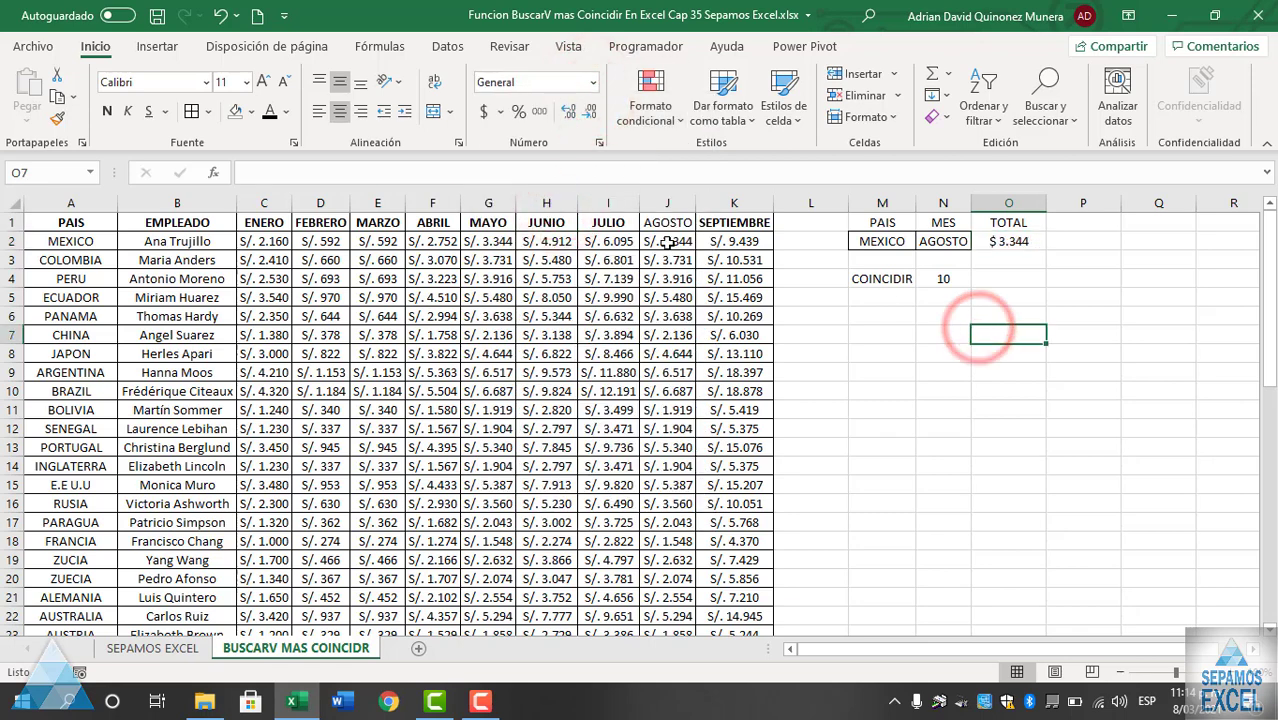
click(252, 112)
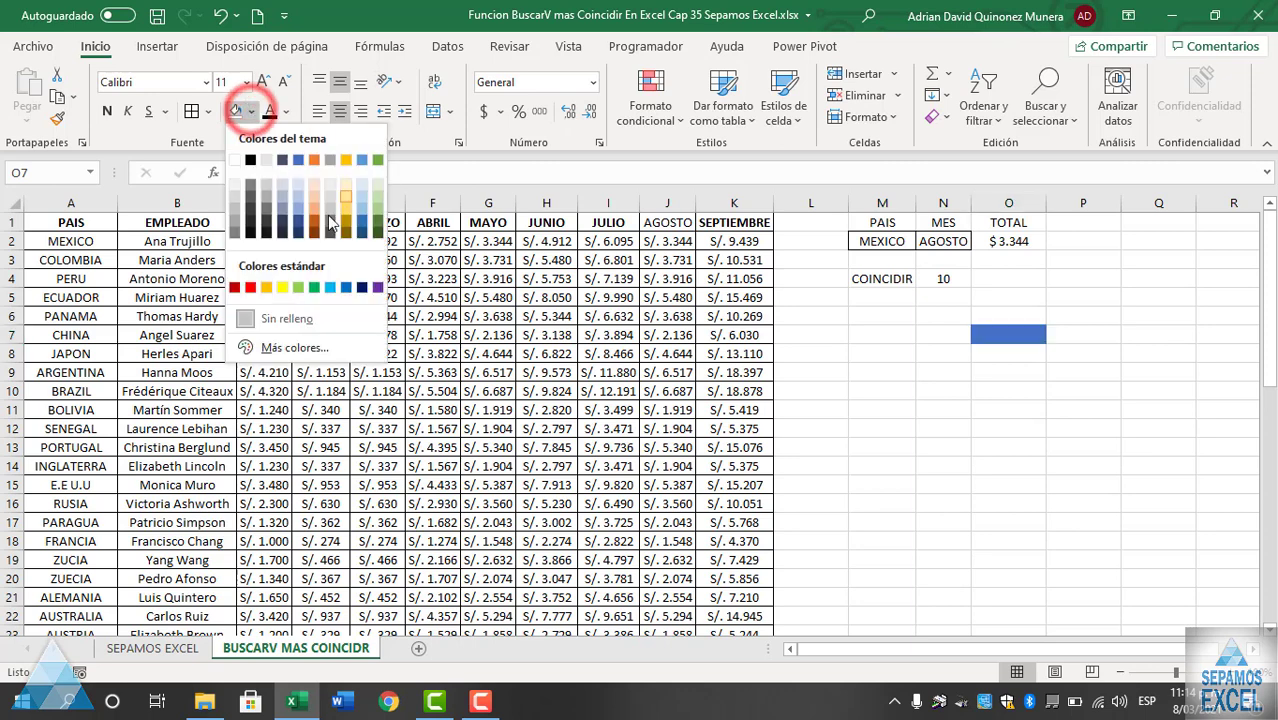
click(660, 236)
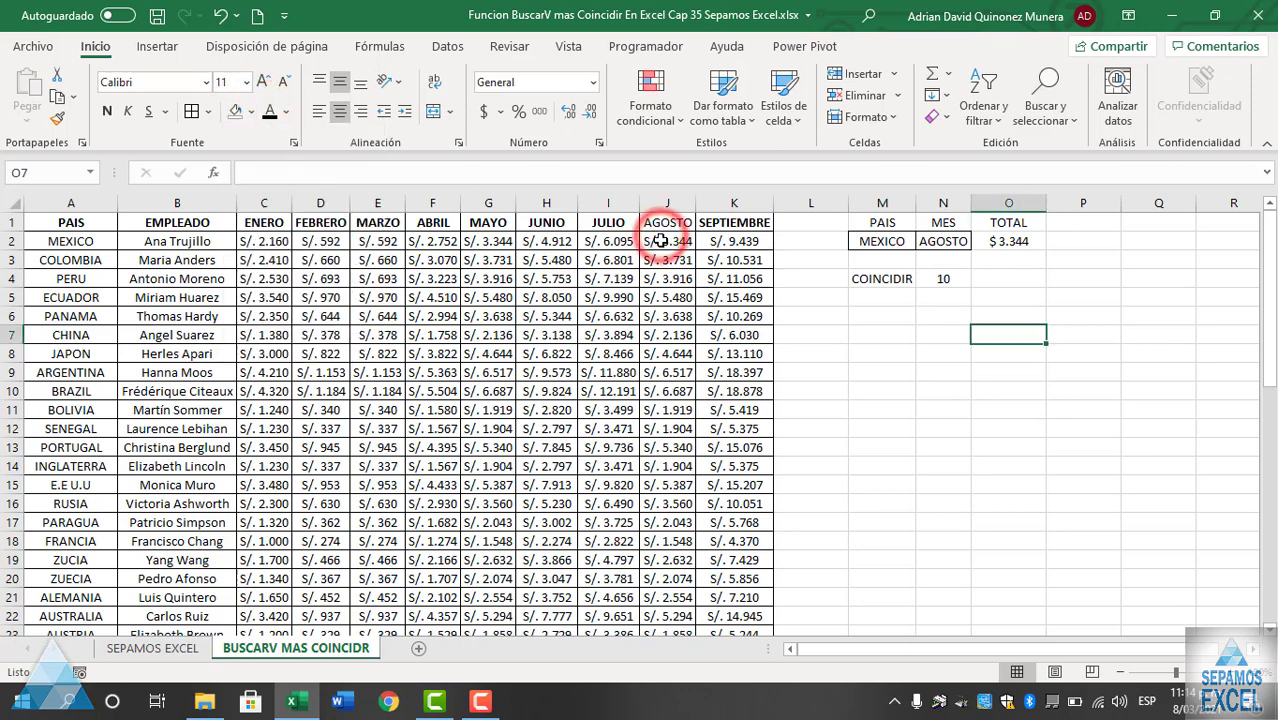
click(660, 236)
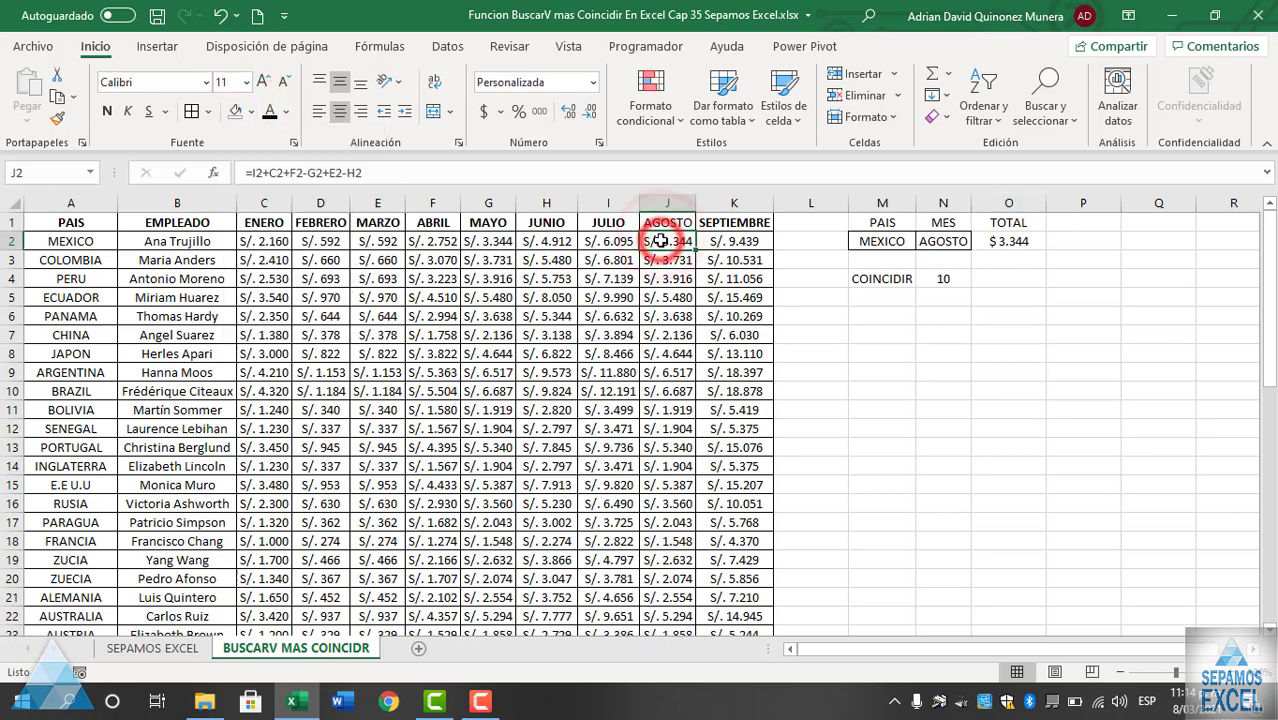
click(252, 112)
click(280, 282)
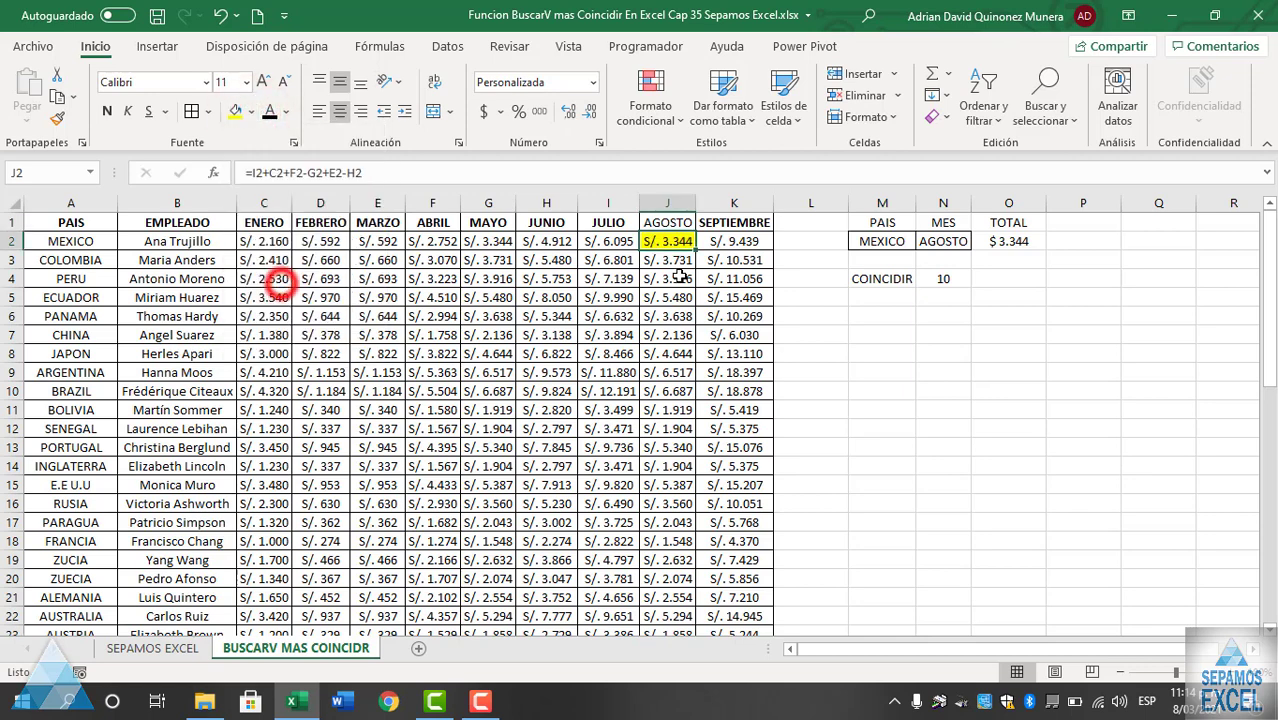
click(1004, 244)
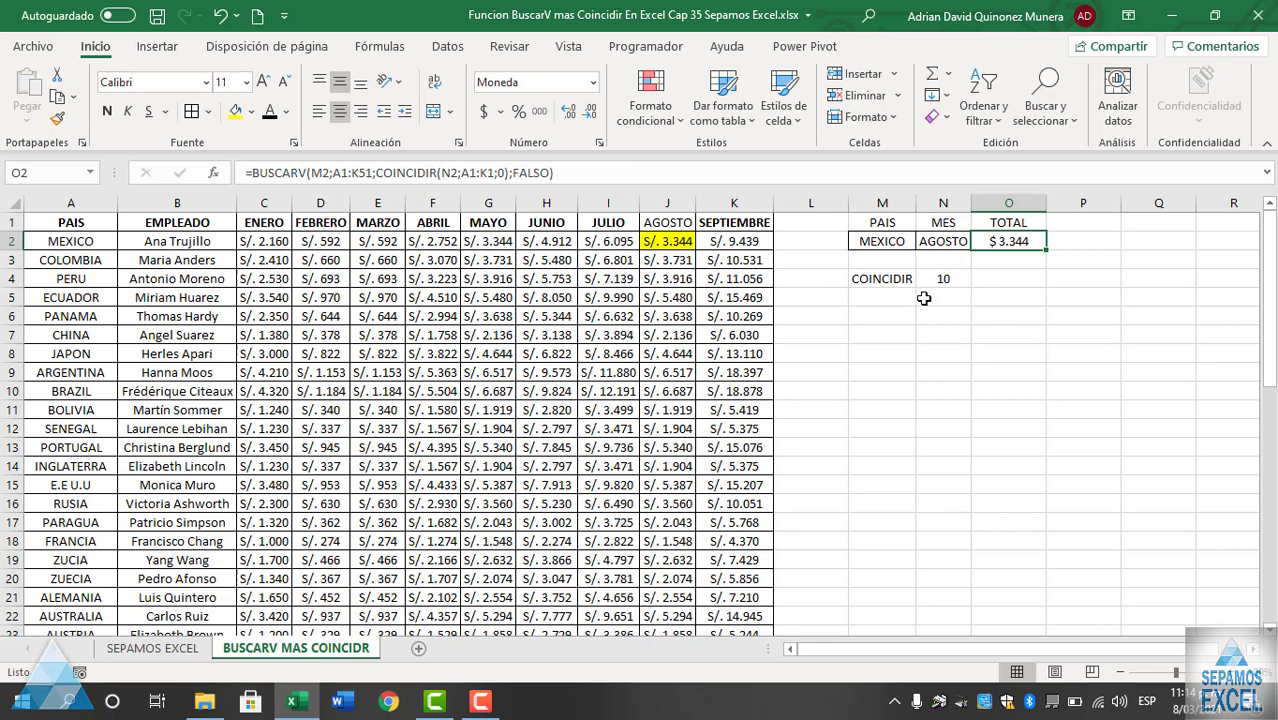
- Copy JAPON from A8 into the PAIS cell M2, replacing MEXICO, so TOTAL becomes $4.644
click(892, 242)
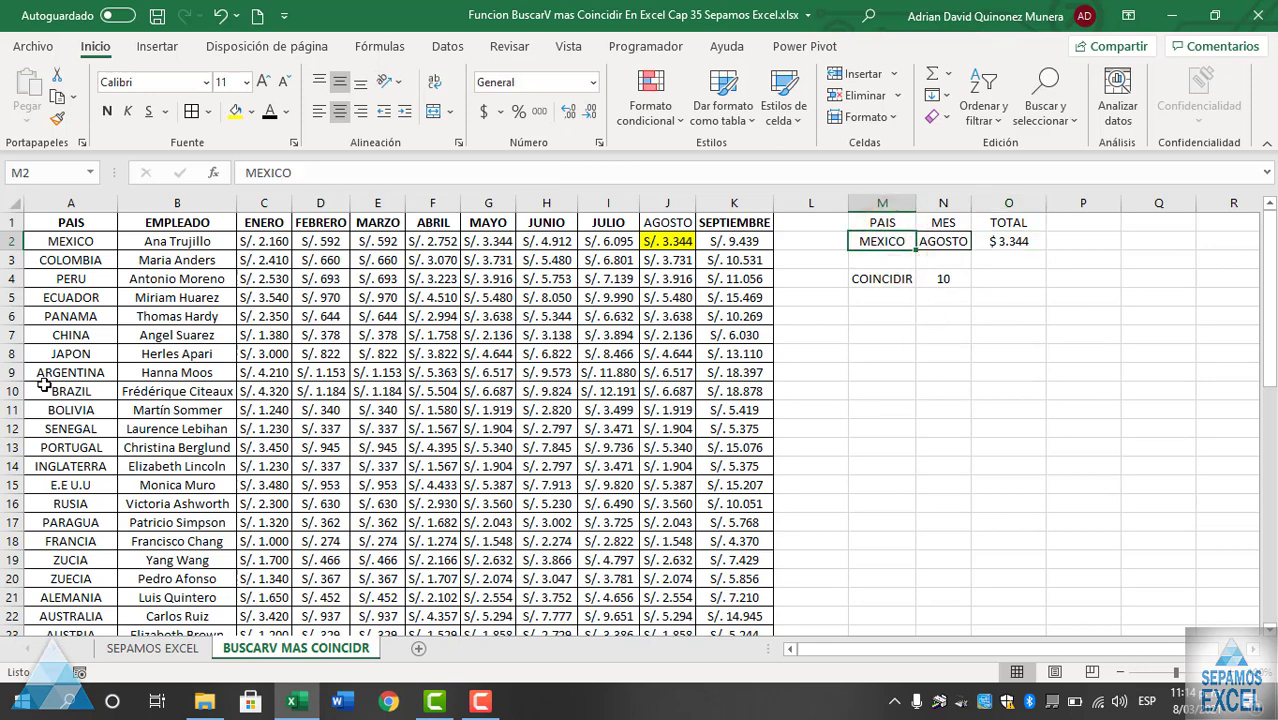
click(63, 354)
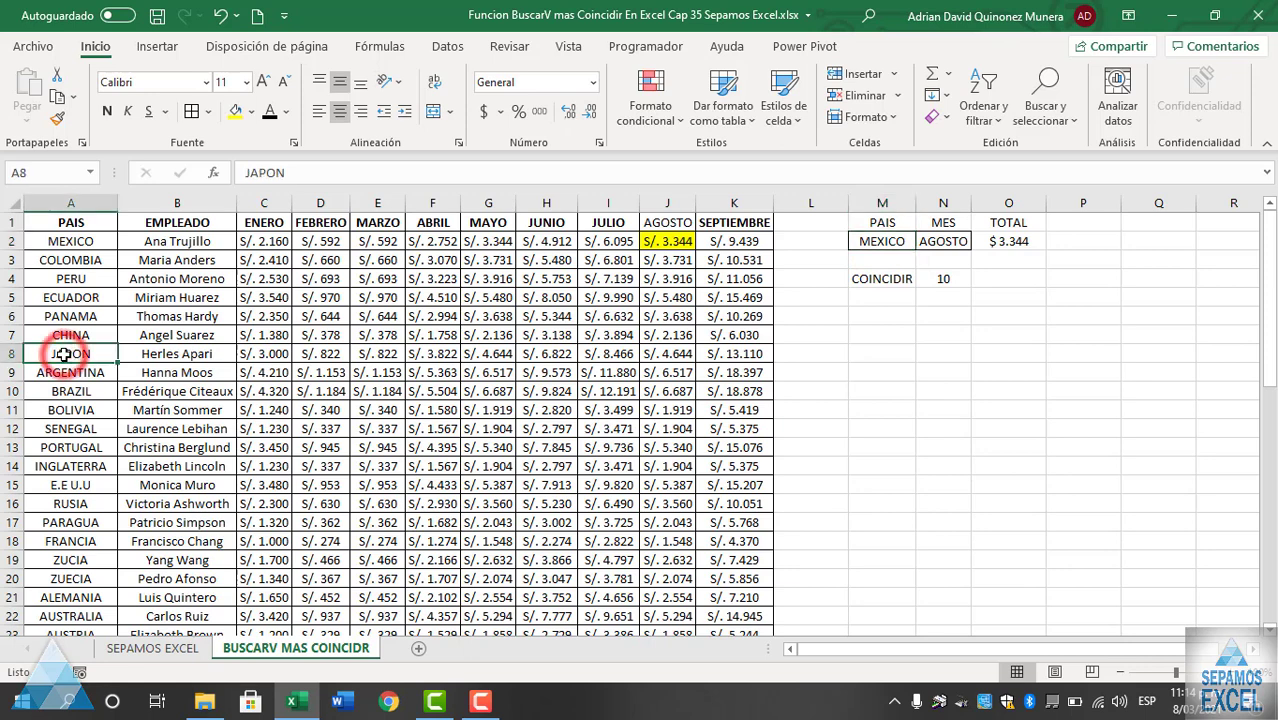
key(ctrl+c)
click(880, 244)
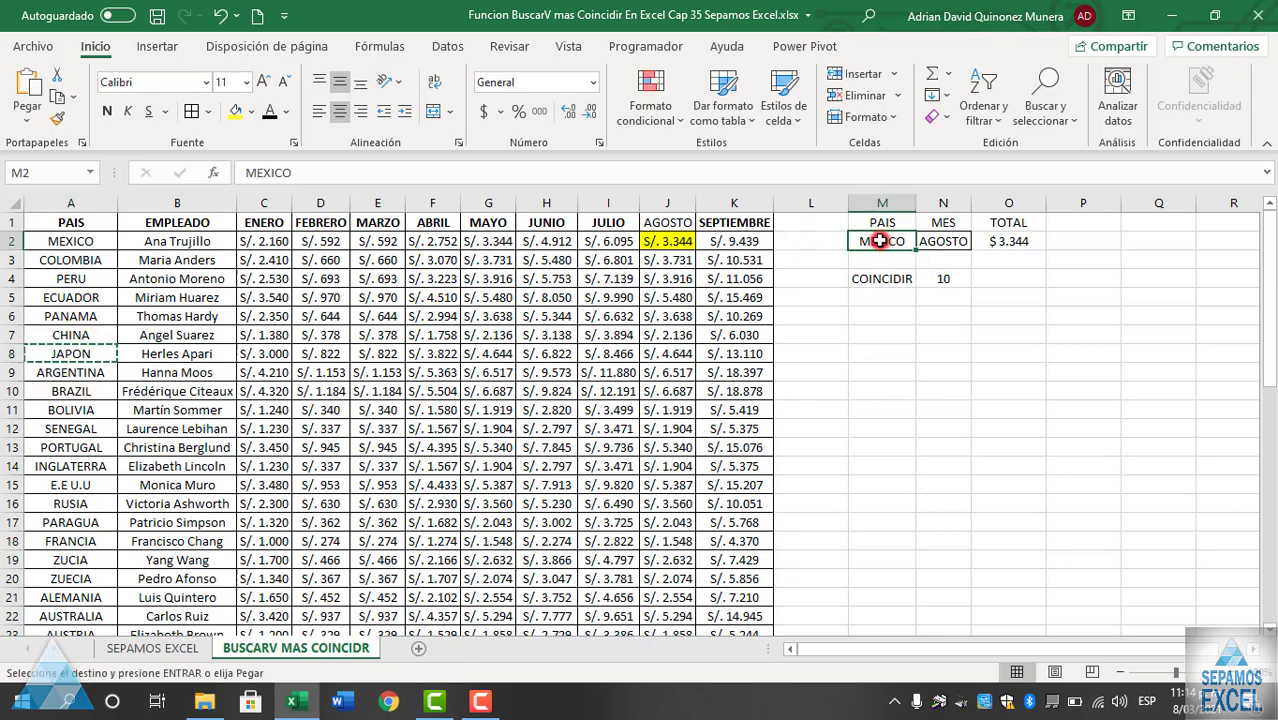
key(ctrl+v)
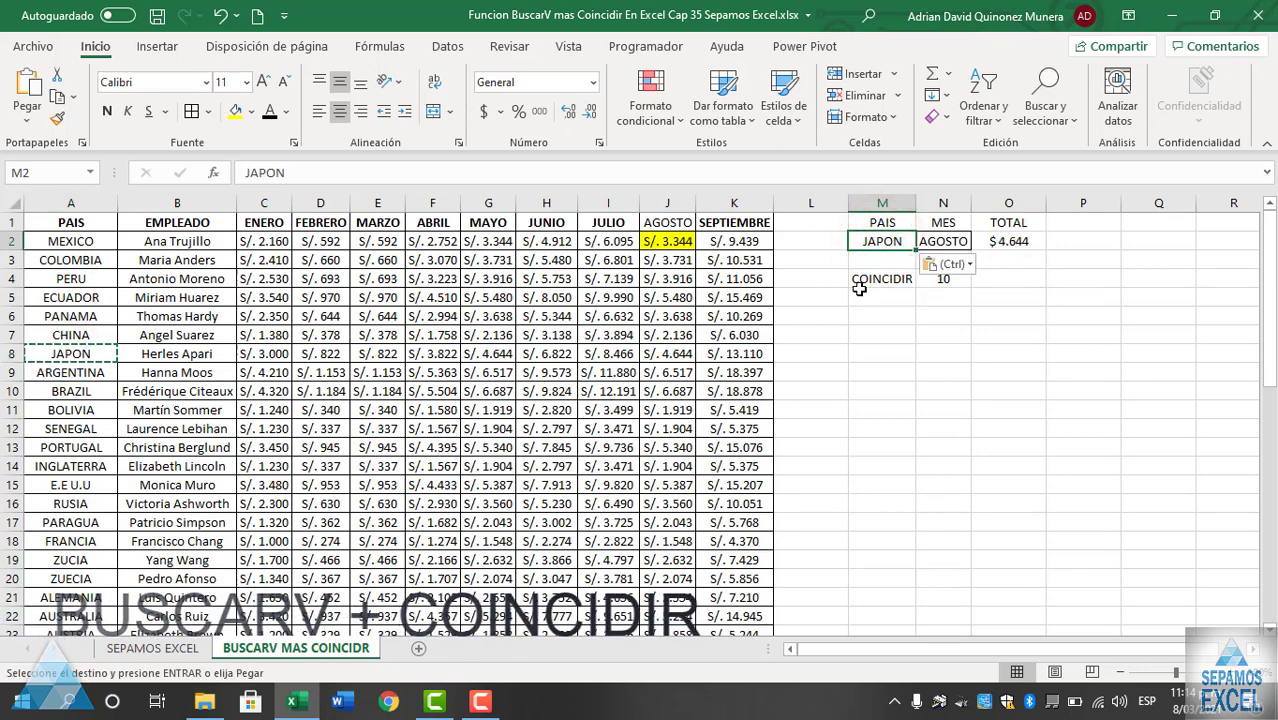
key(Escape)
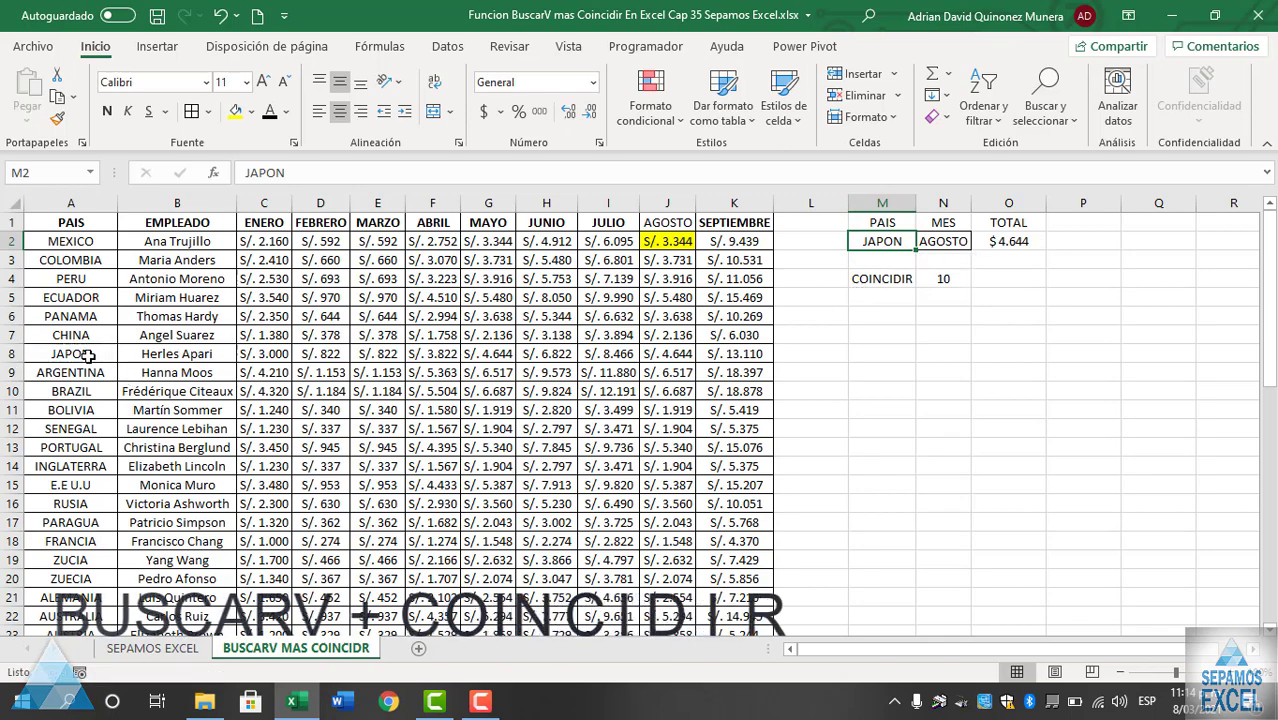
- Shade Japan's AGOSTO amount in J8 yellow
drag(70, 354, 659, 353)
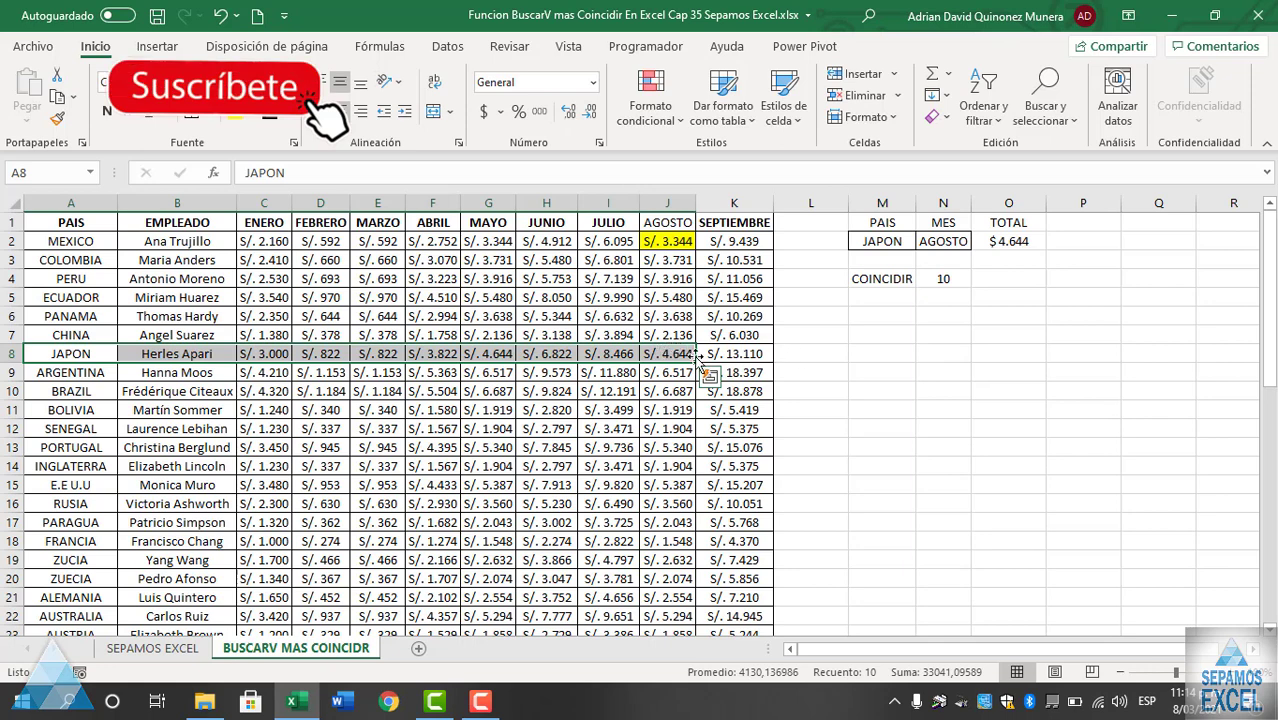
click(676, 357)
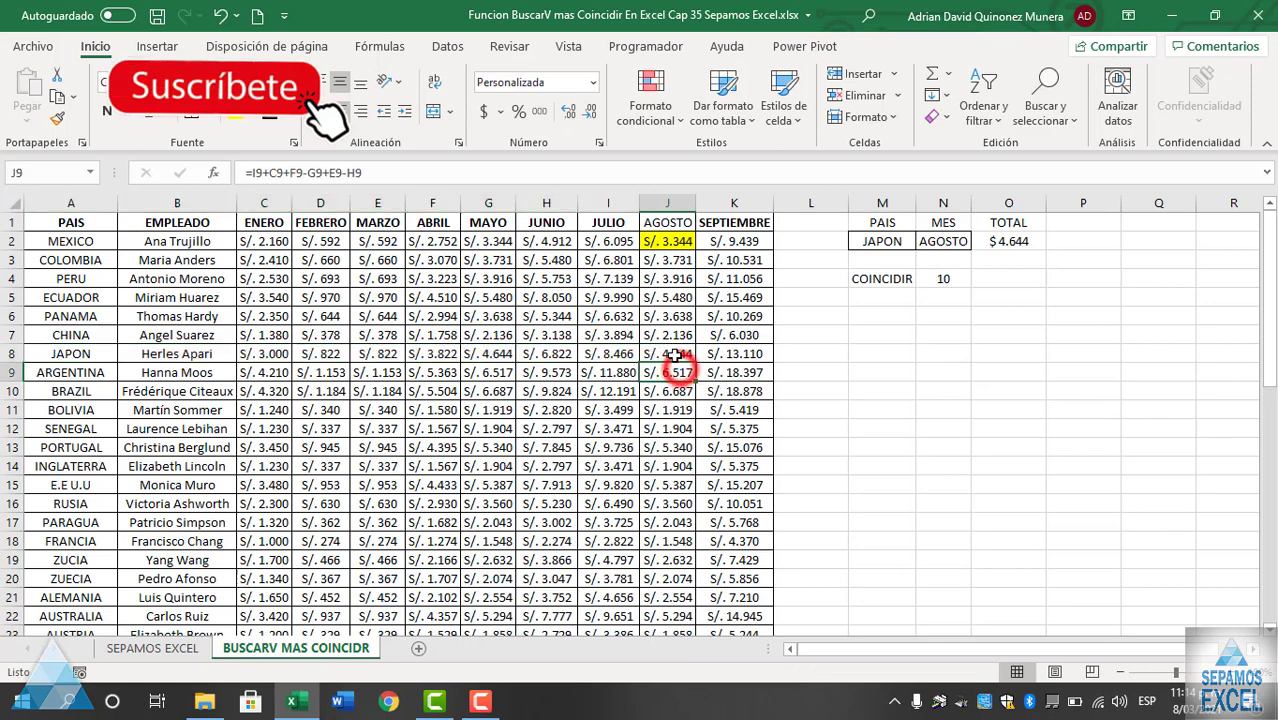
click(234, 115)
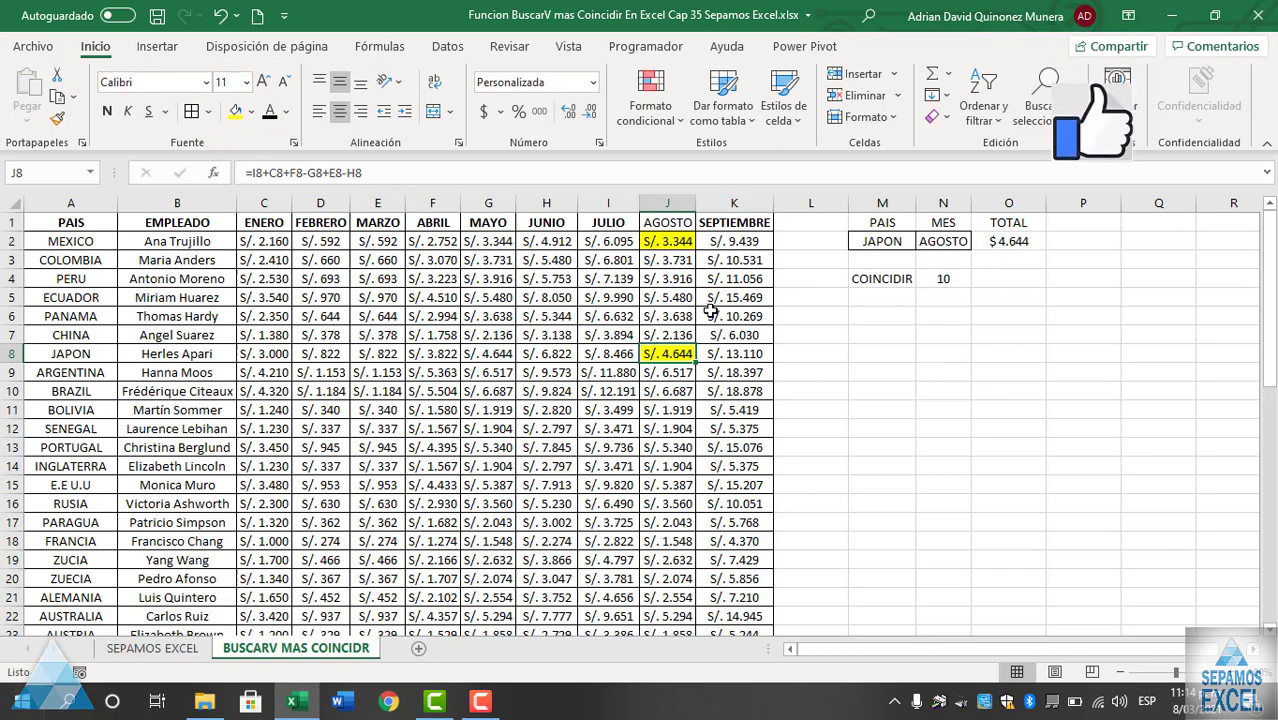
- Paste ENERO from C1 into MES (N2), then check that COINCIDIR gives 3 and TOTAL $3.000
click(943, 242)
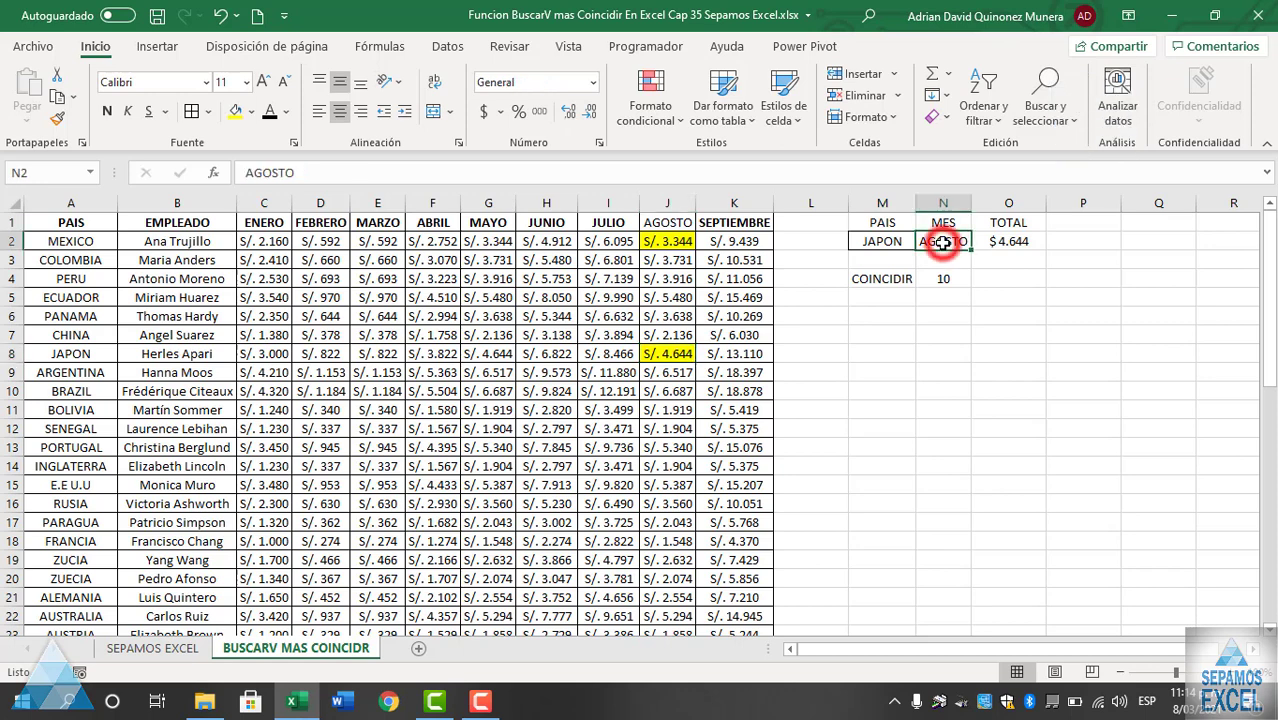
click(268, 224)
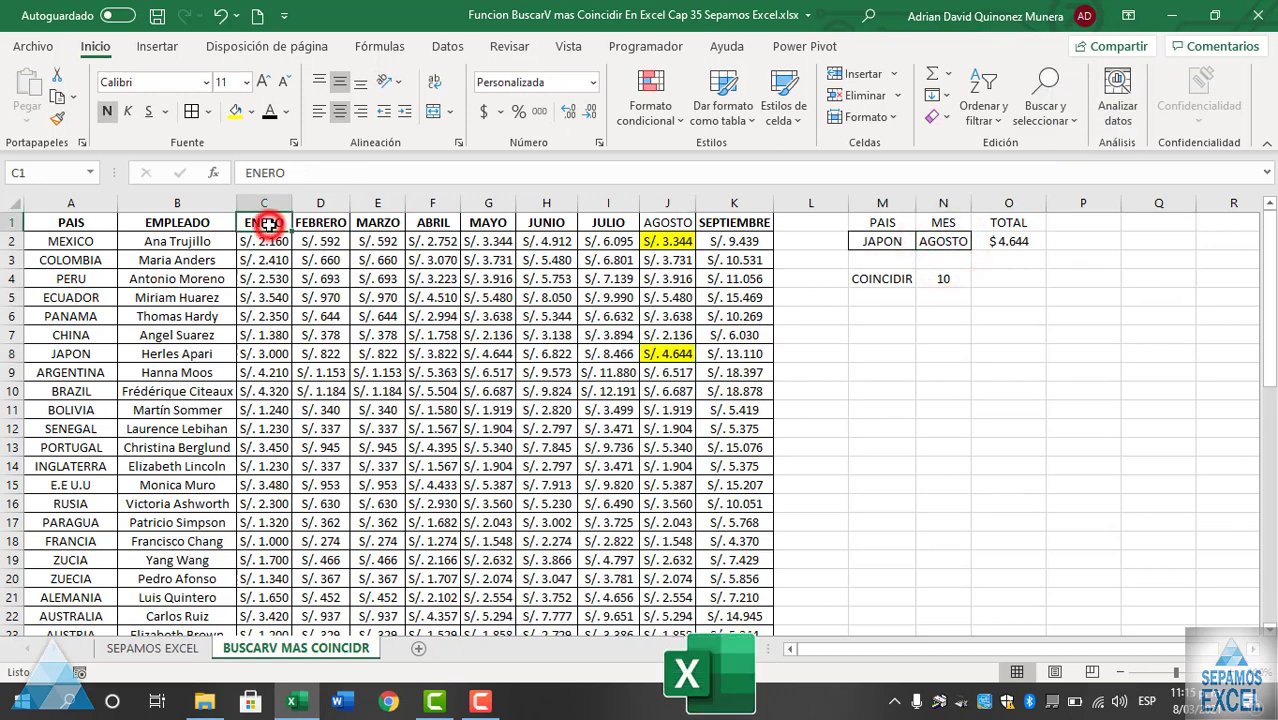
key(ctrl+c)
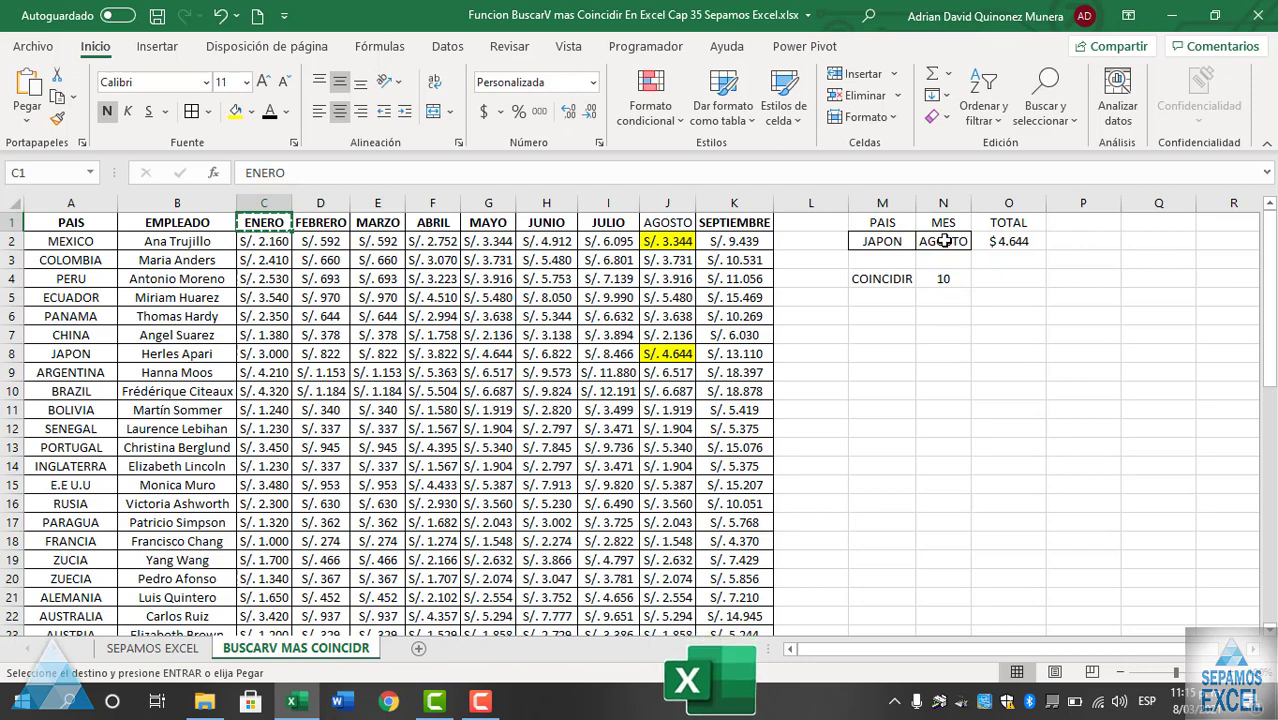
click(943, 242)
key(ctrl+v)
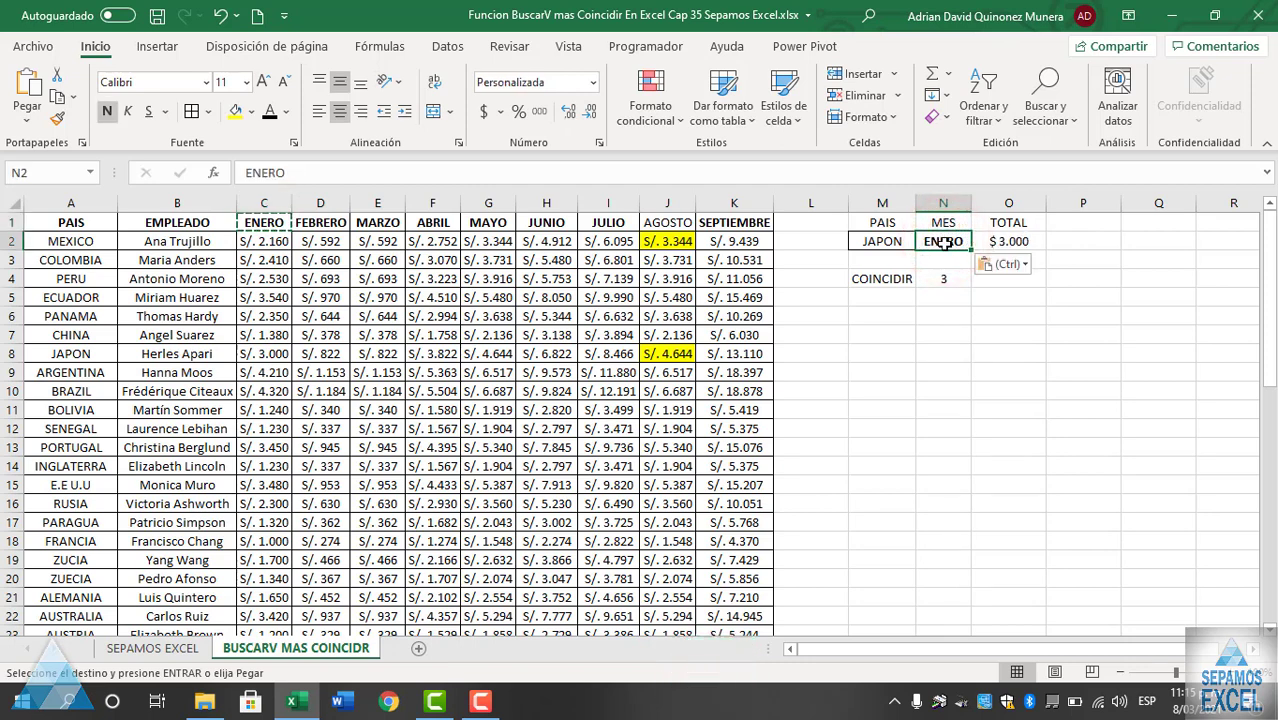
click(981, 342)
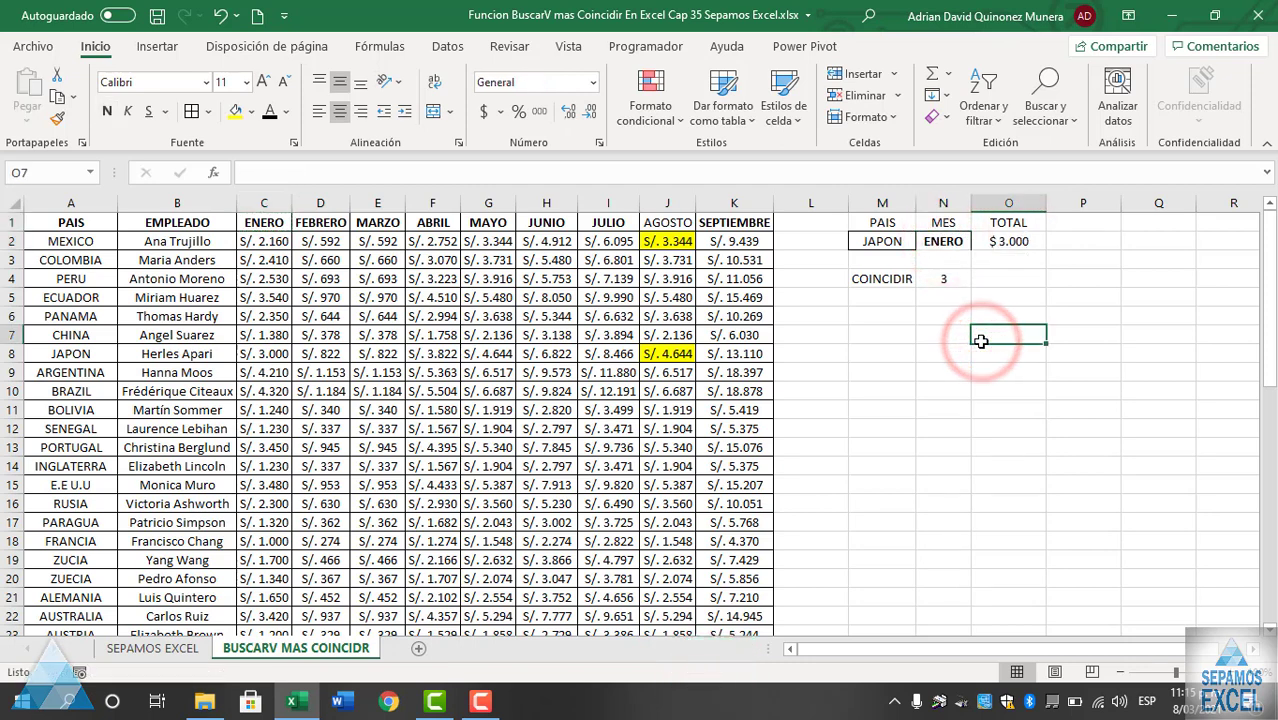
click(945, 280)
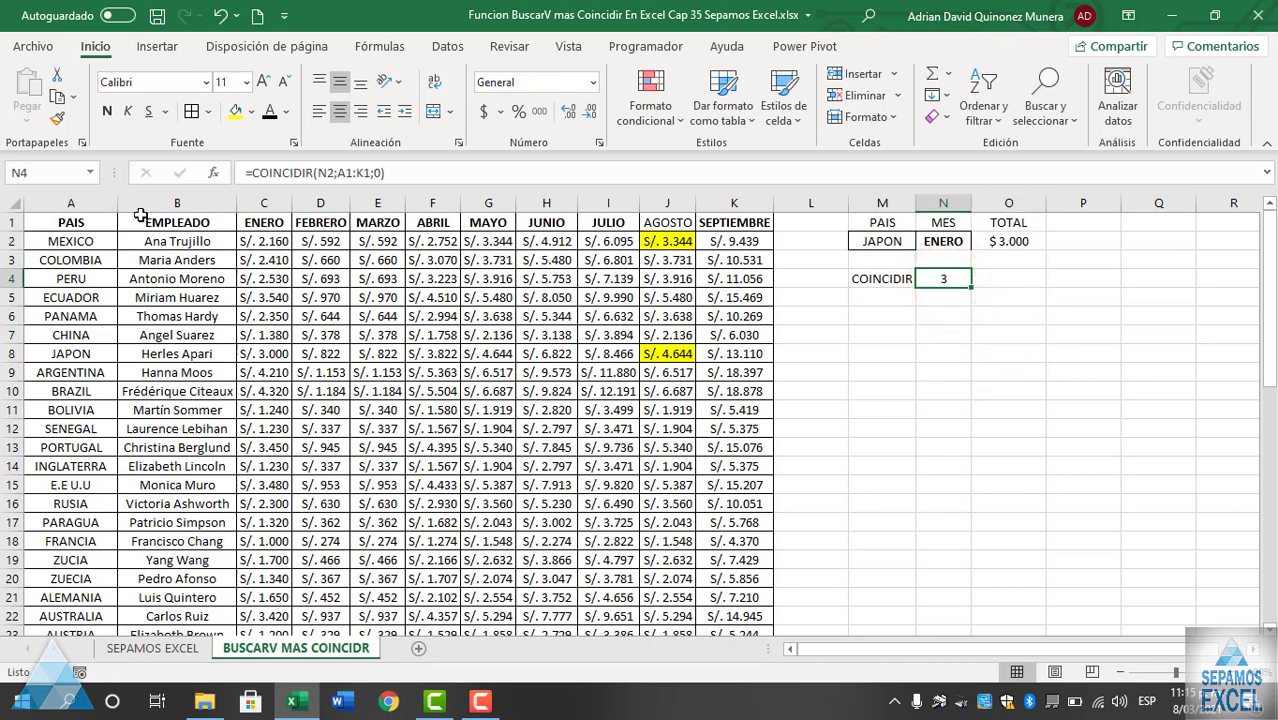
click(1011, 241)
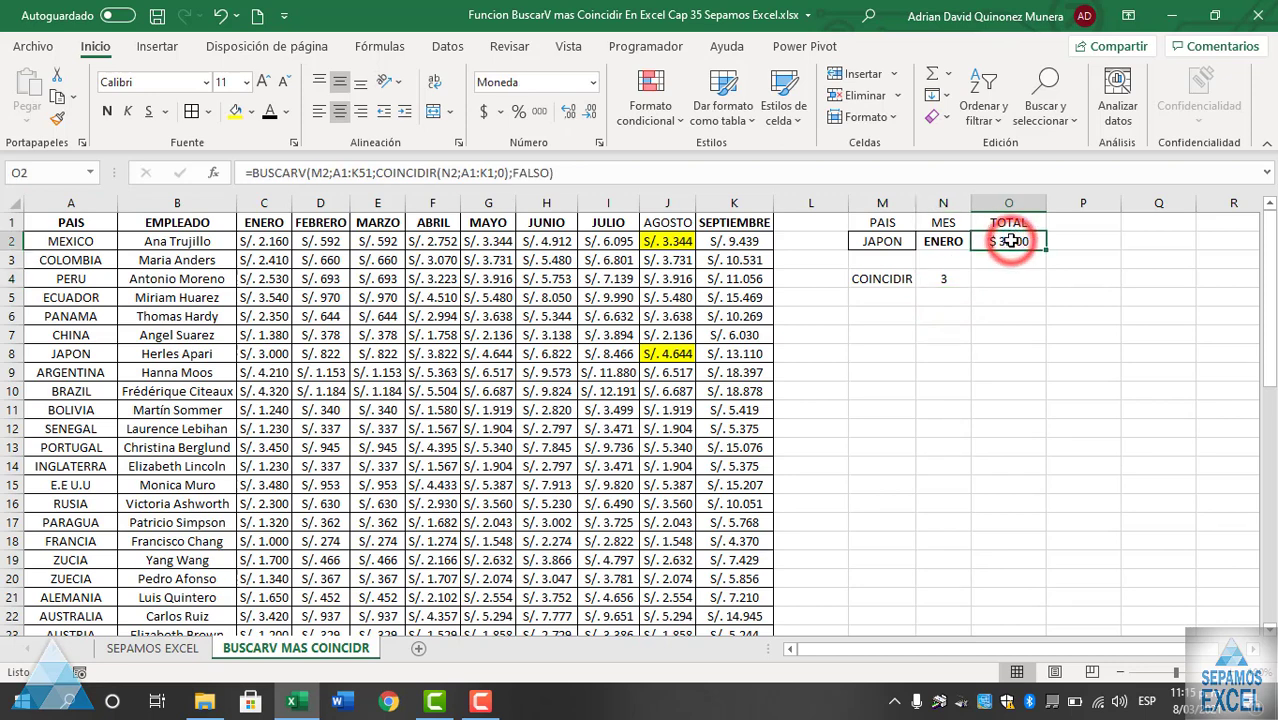
- Shade Japan's ENERO amount in C8 yellow
click(260, 354)
click(235, 111)
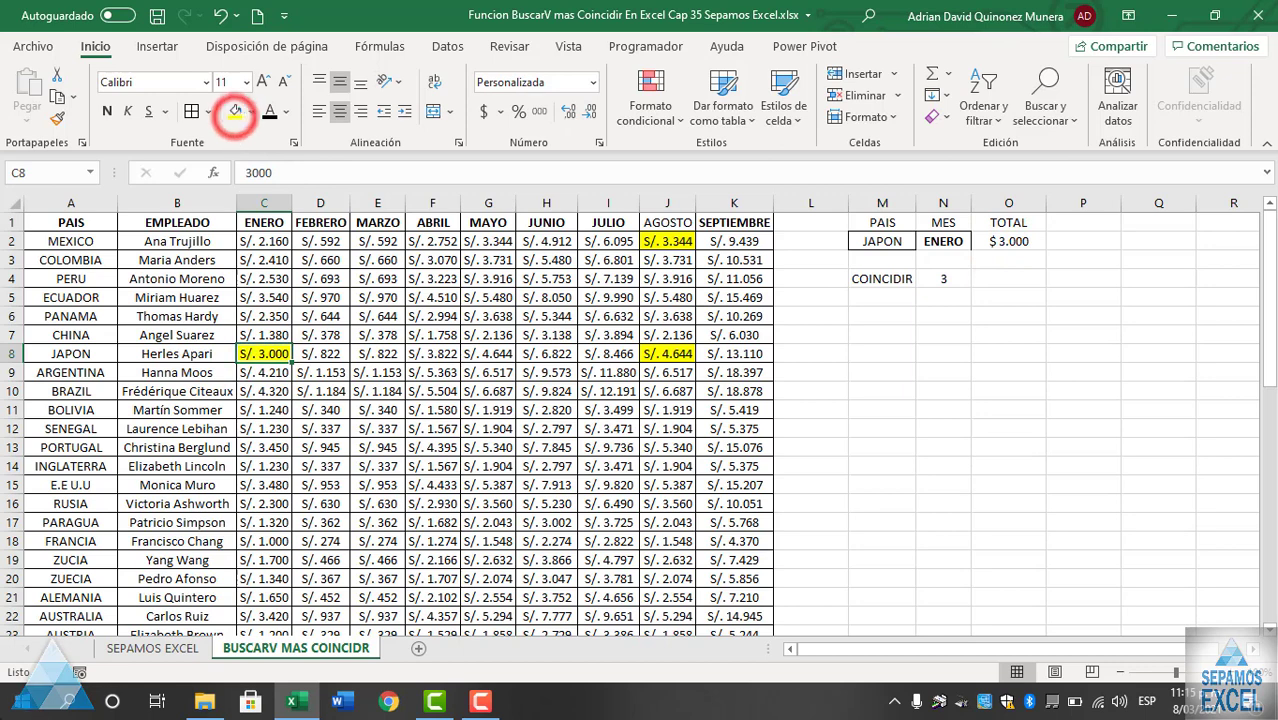
click(1062, 371)
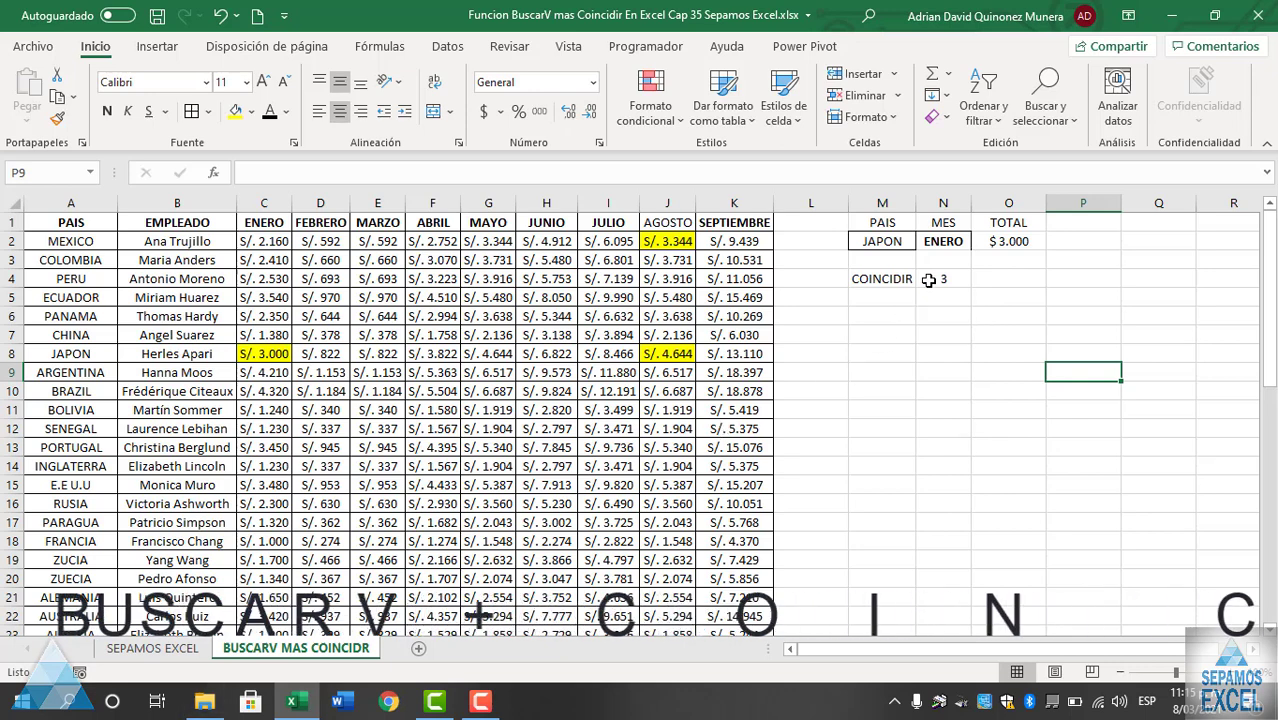
- Clear the month ENERO from the MES cell N2
click(950, 244)
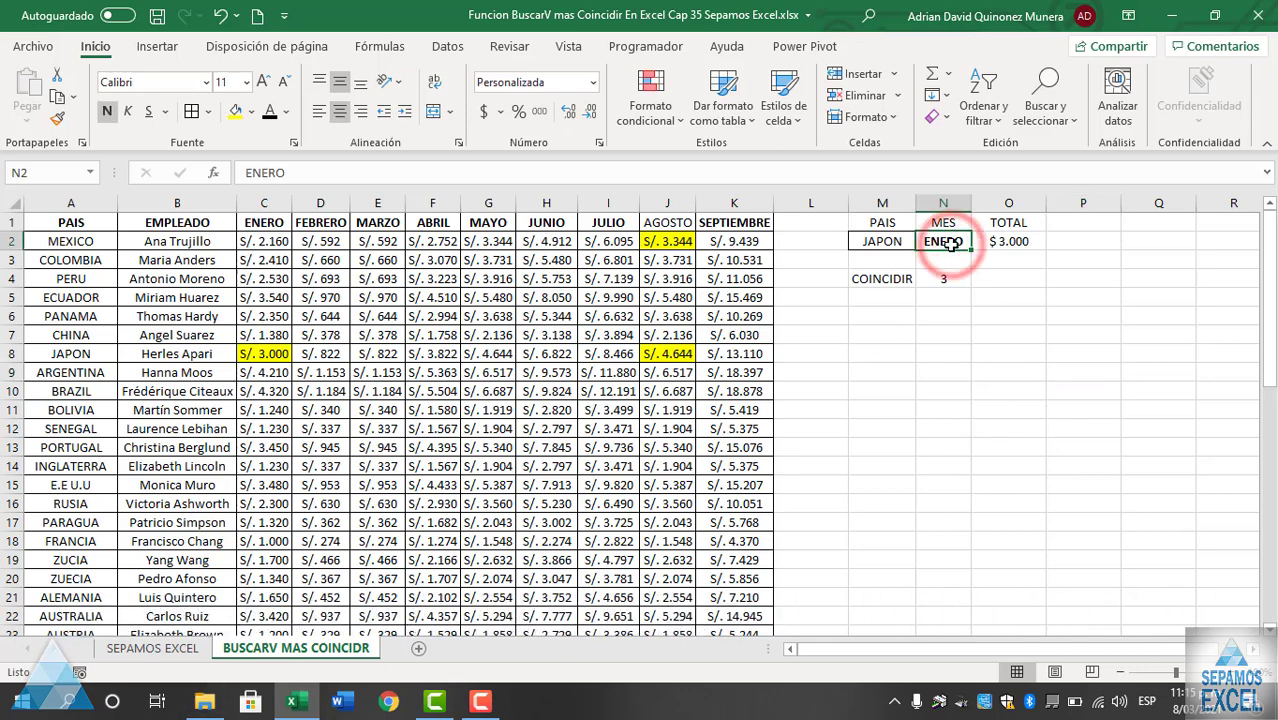
key(Delete)
click(955, 335)
- Wrap O2's BUSCARV formula in SI.ERROR returning "" so TOTAL shows blank instead of #N/D
click(1000, 242)
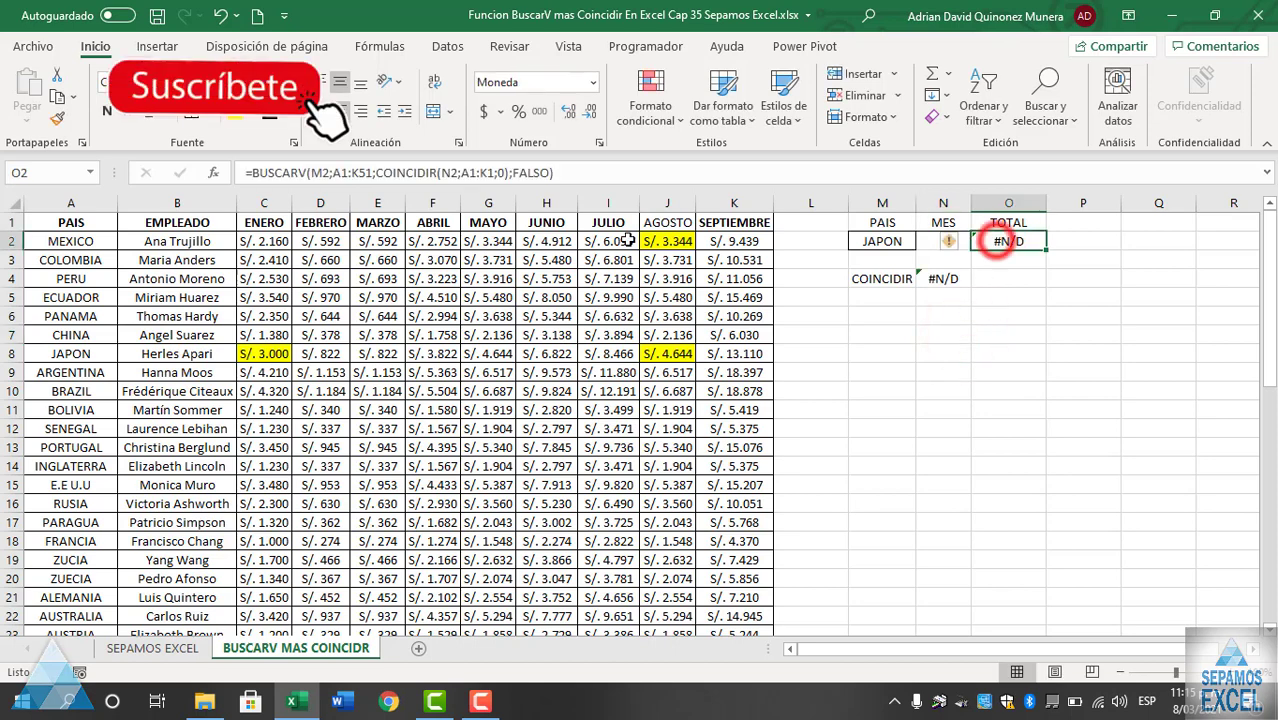
click(254, 172)
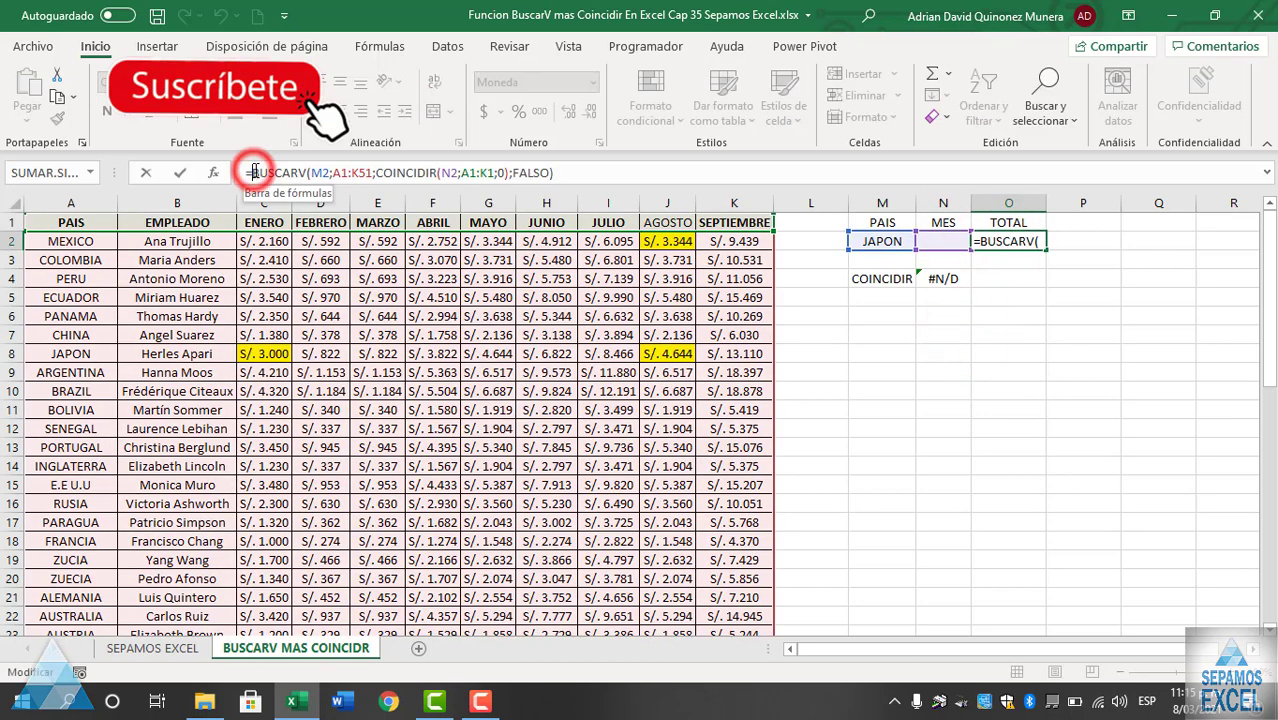
text(SI)
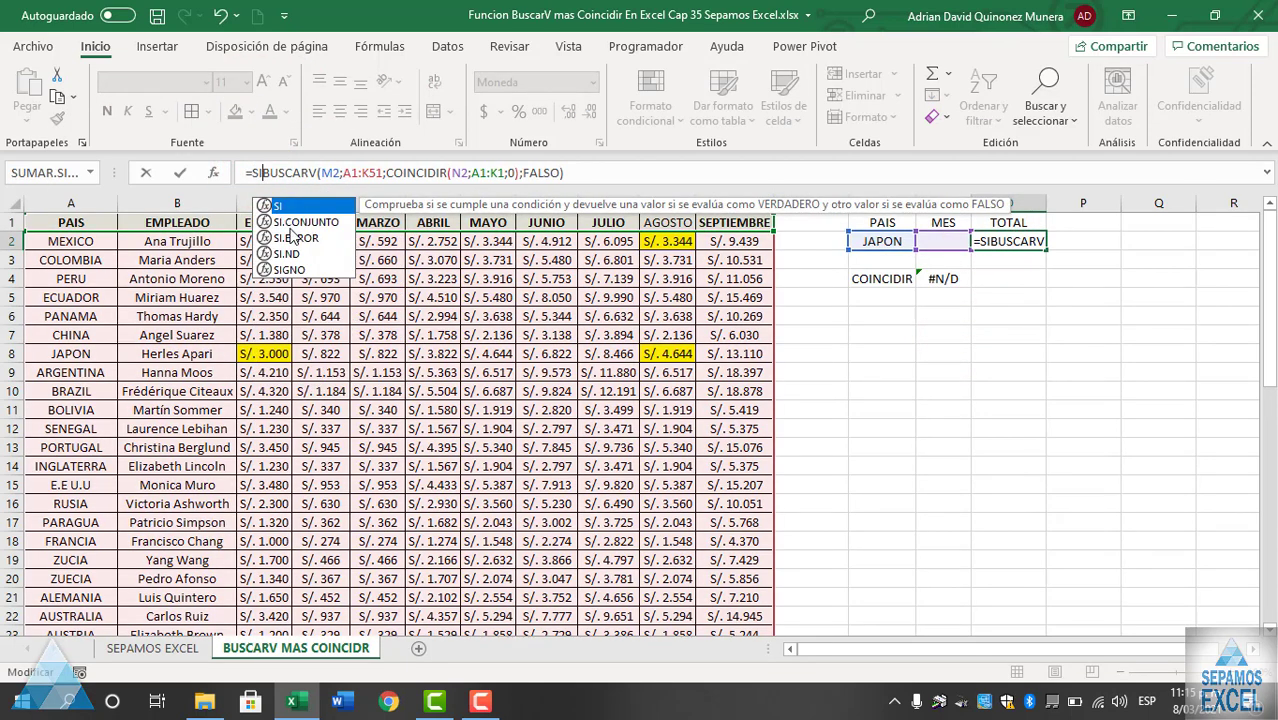
double_click(292, 237)
click(634, 172)
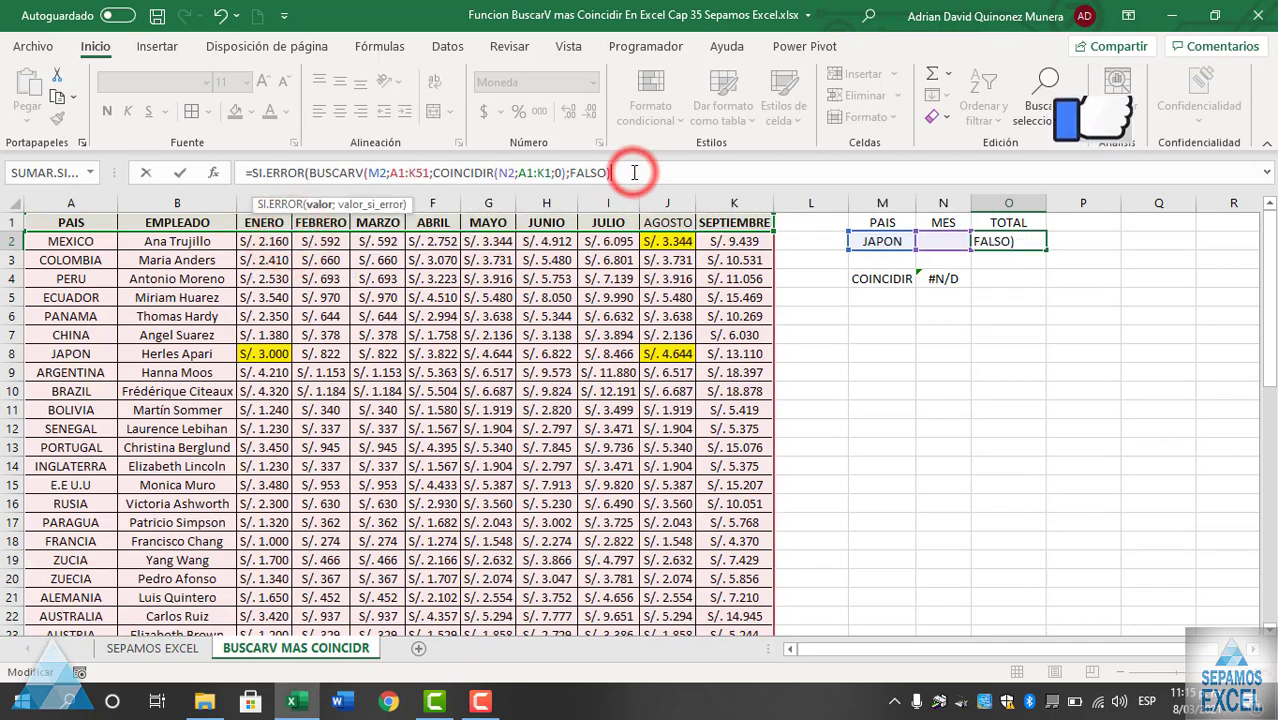
text(;)
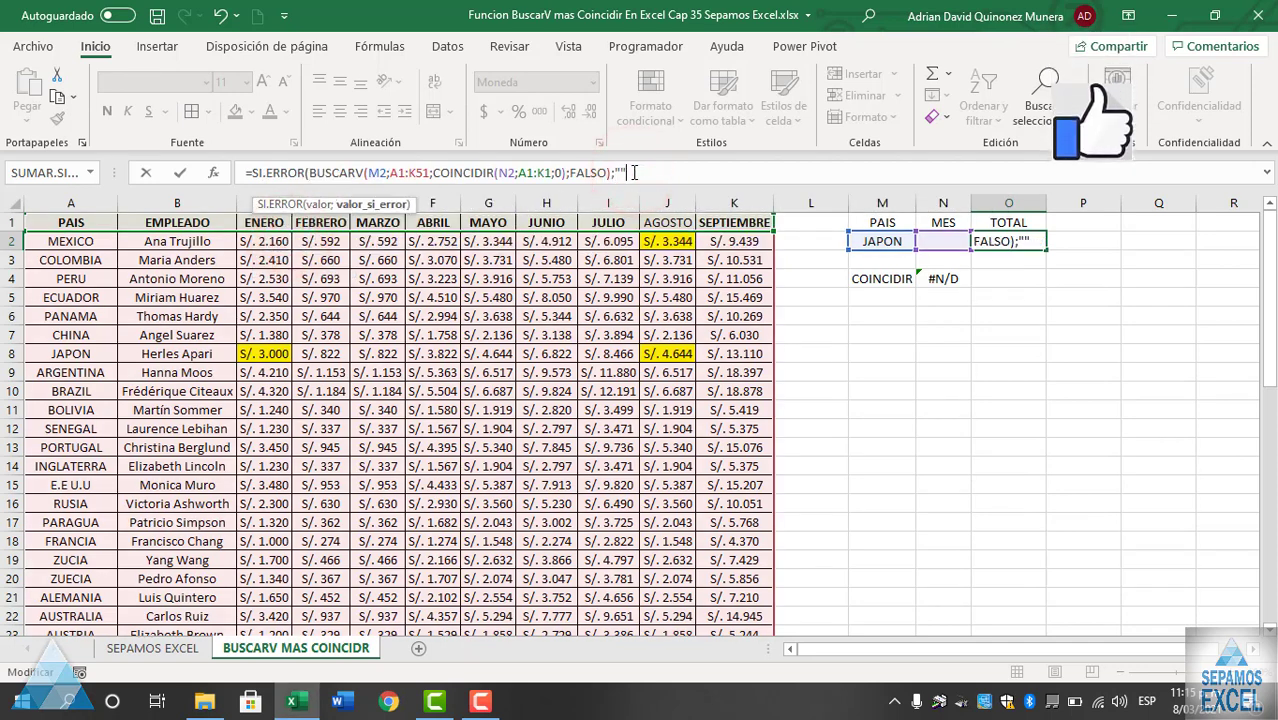
key(Return)
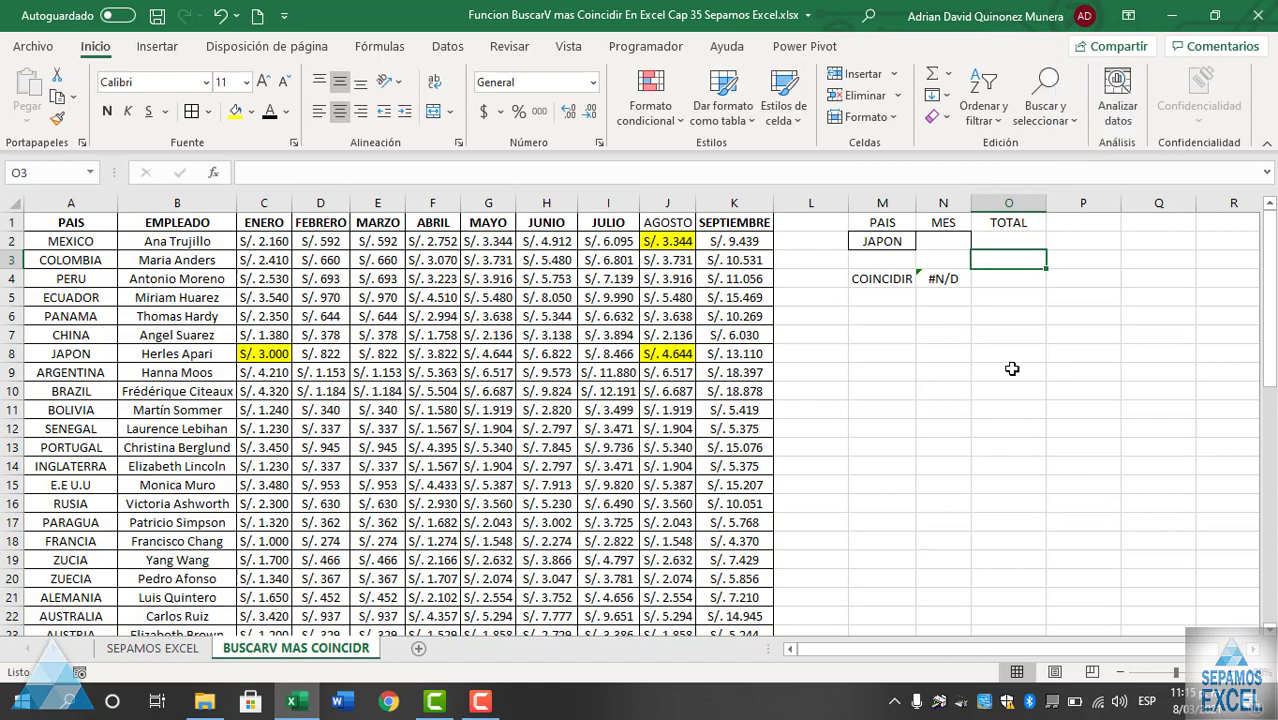
click(1009, 242)
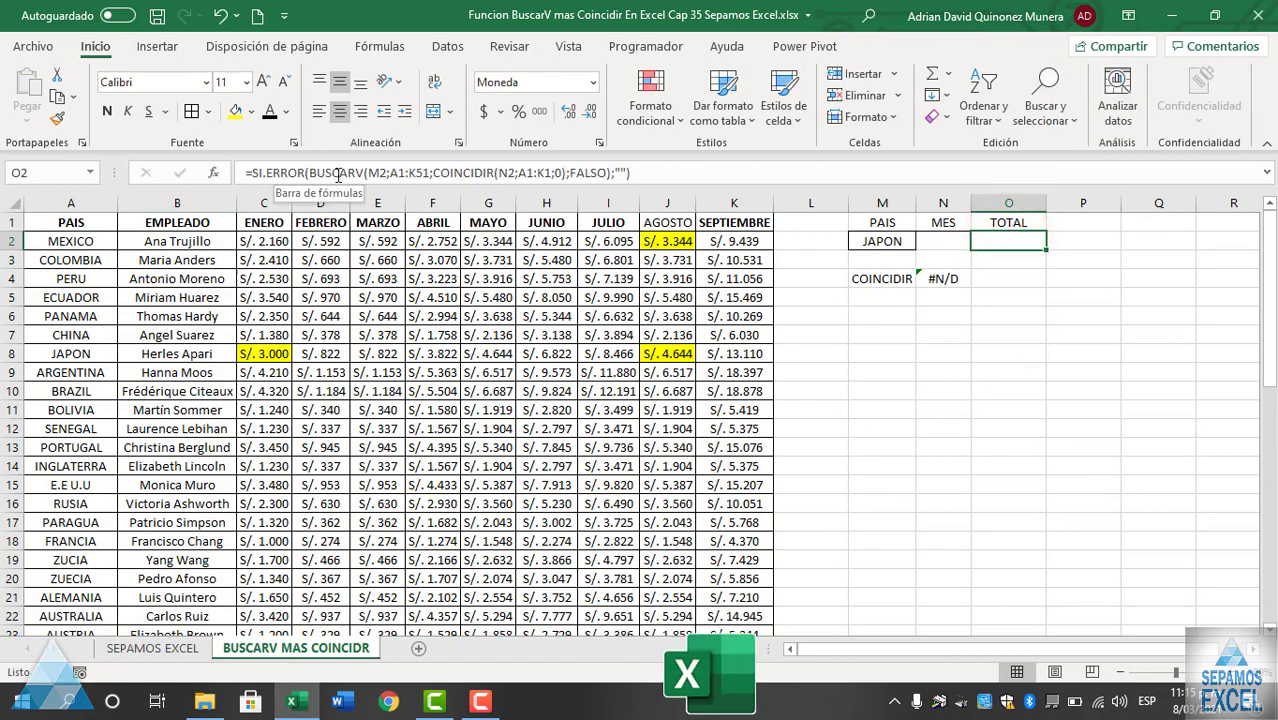
click(941, 320)
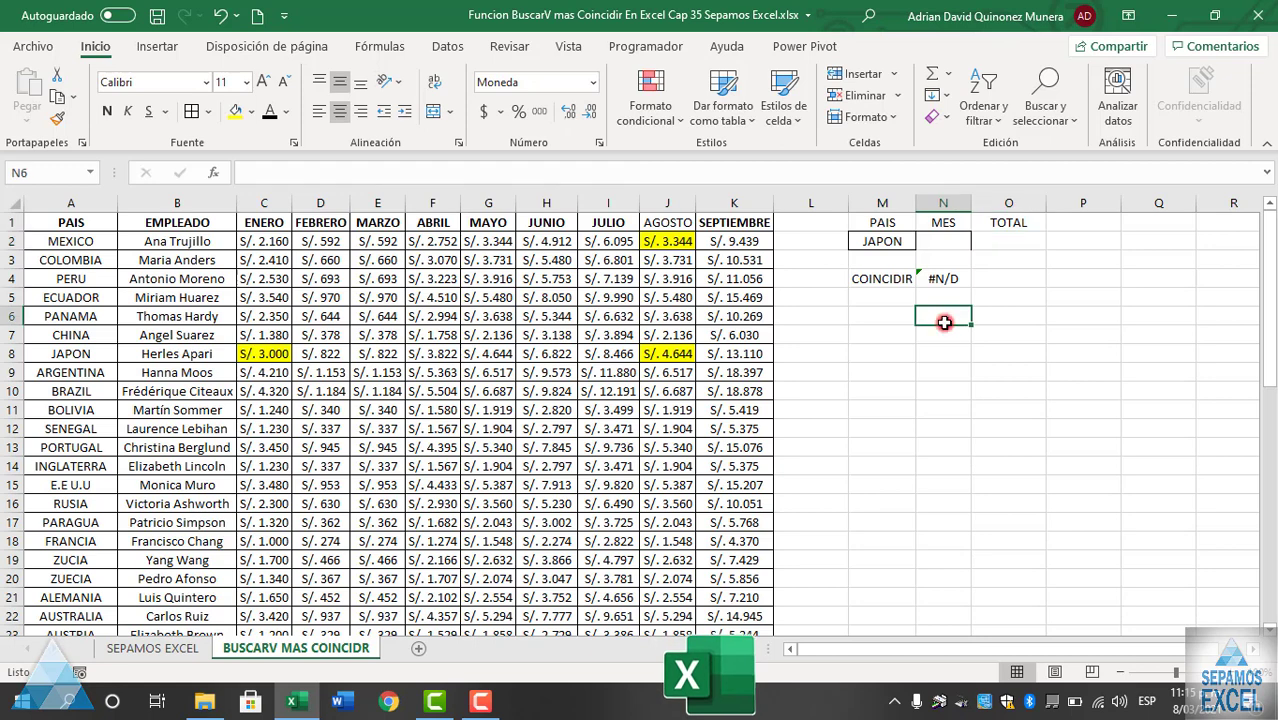
click(945, 244)
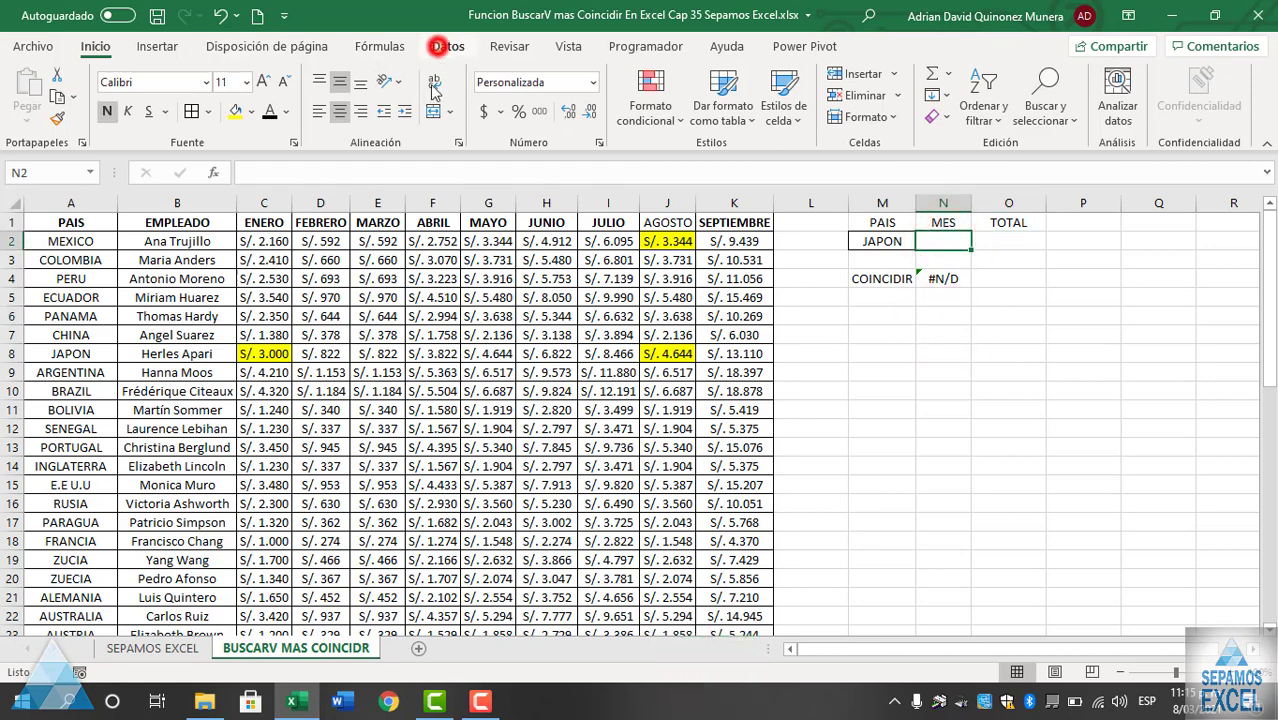
- Add list data validation to N2 sourced from the month headers $C$1:$K$1
click(440, 47)
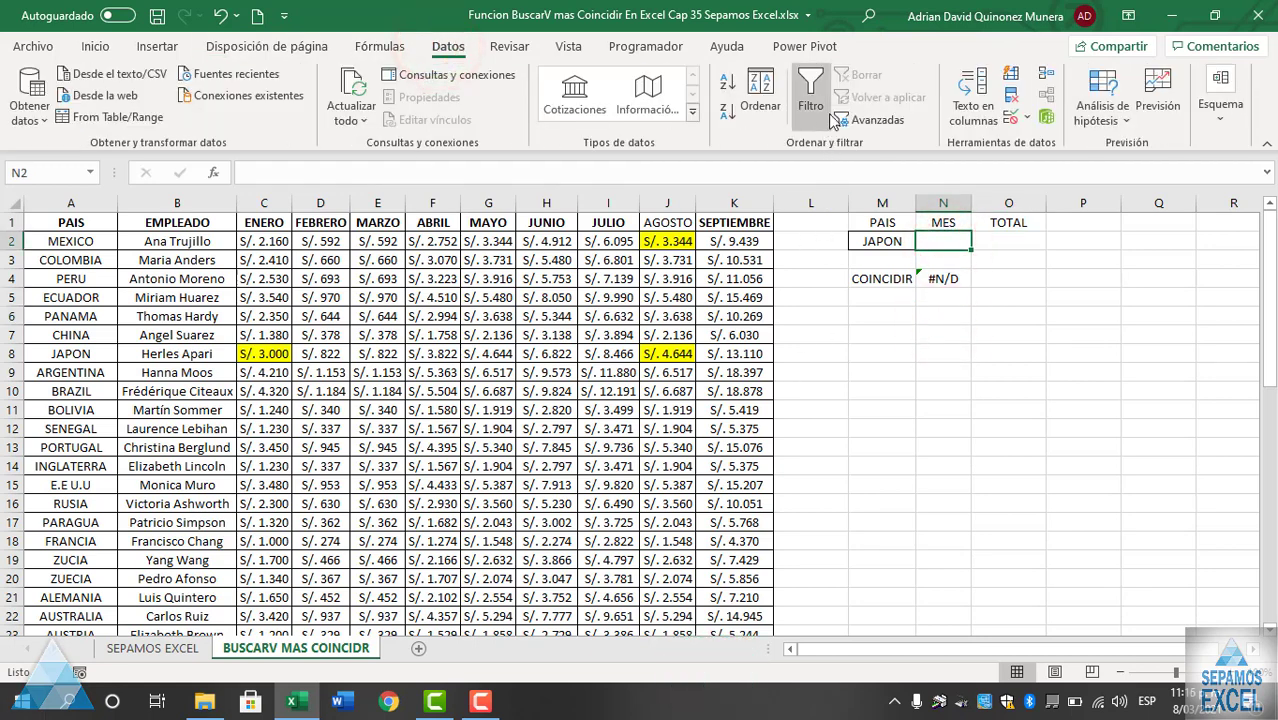
click(1012, 118)
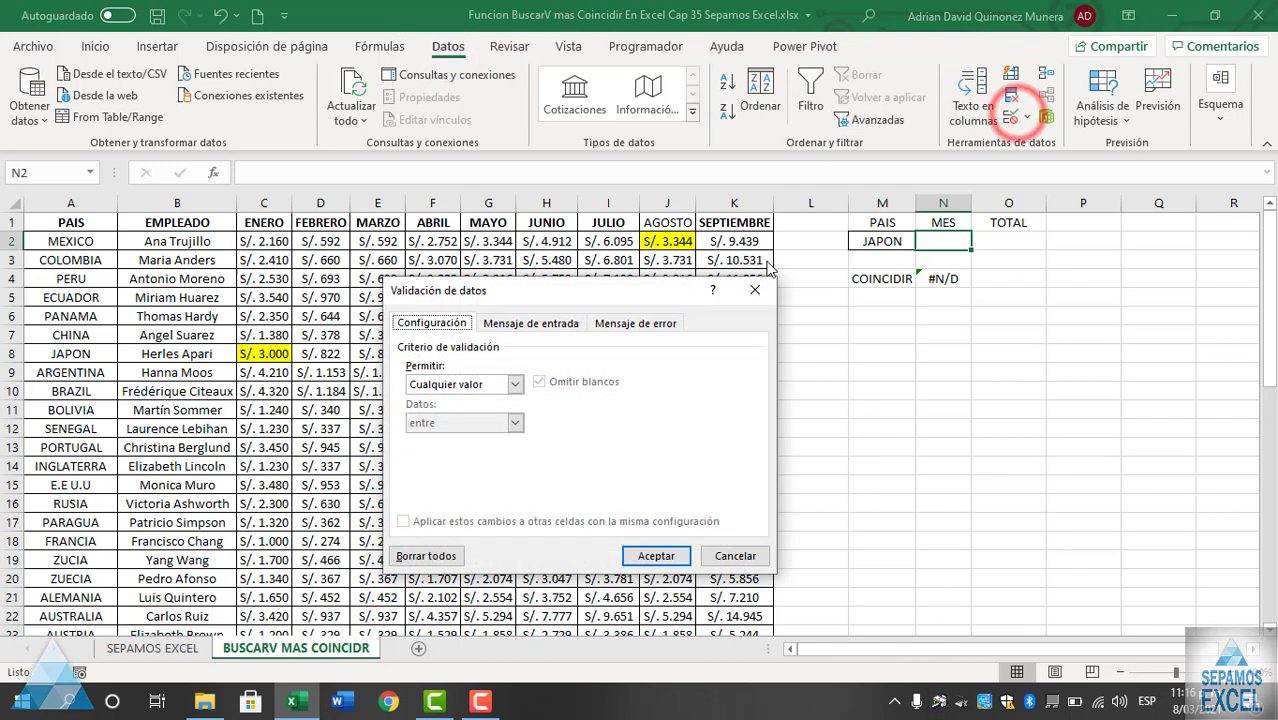
drag(595, 286, 770, 170)
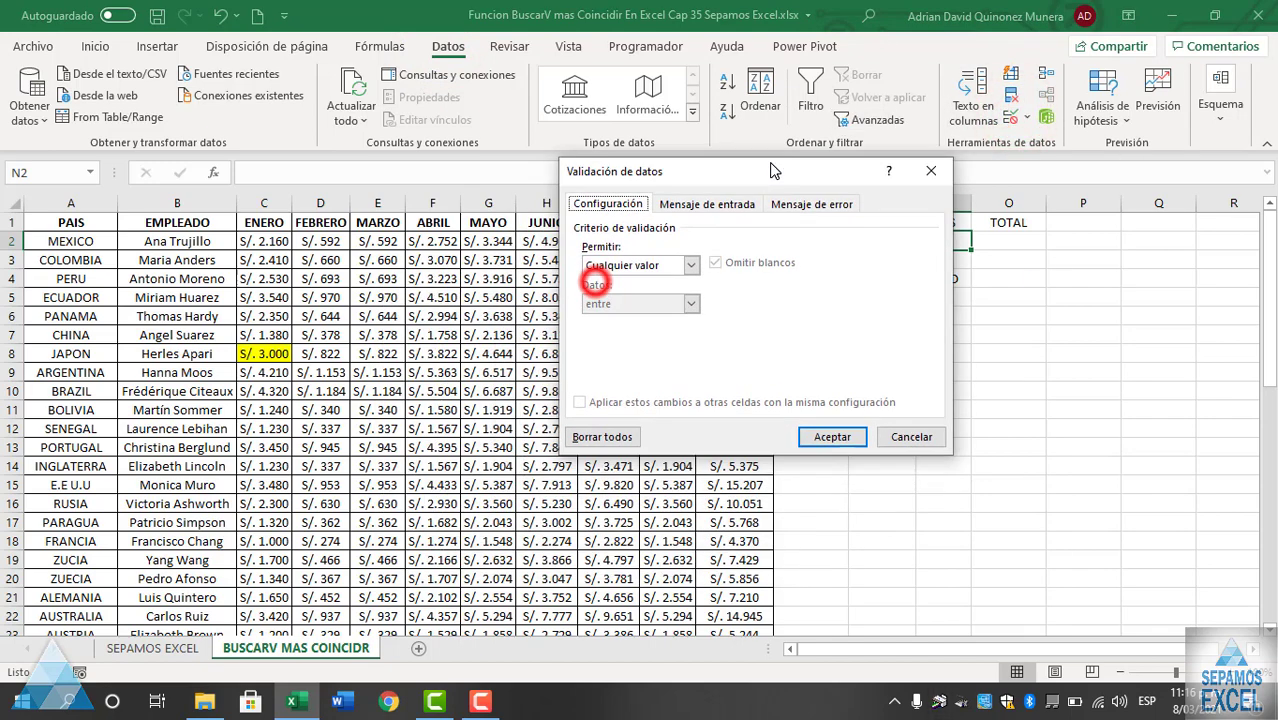
click(691, 265)
click(634, 320)
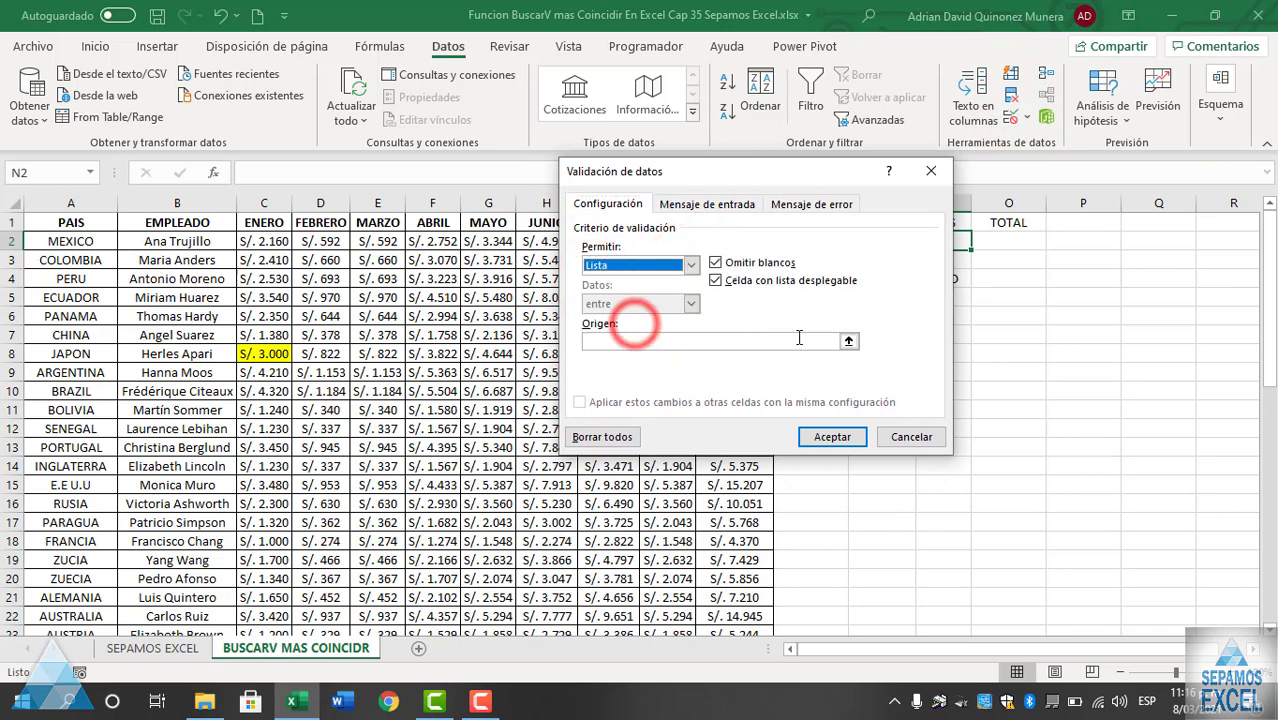
click(847, 337)
drag(752, 238, 724, 428)
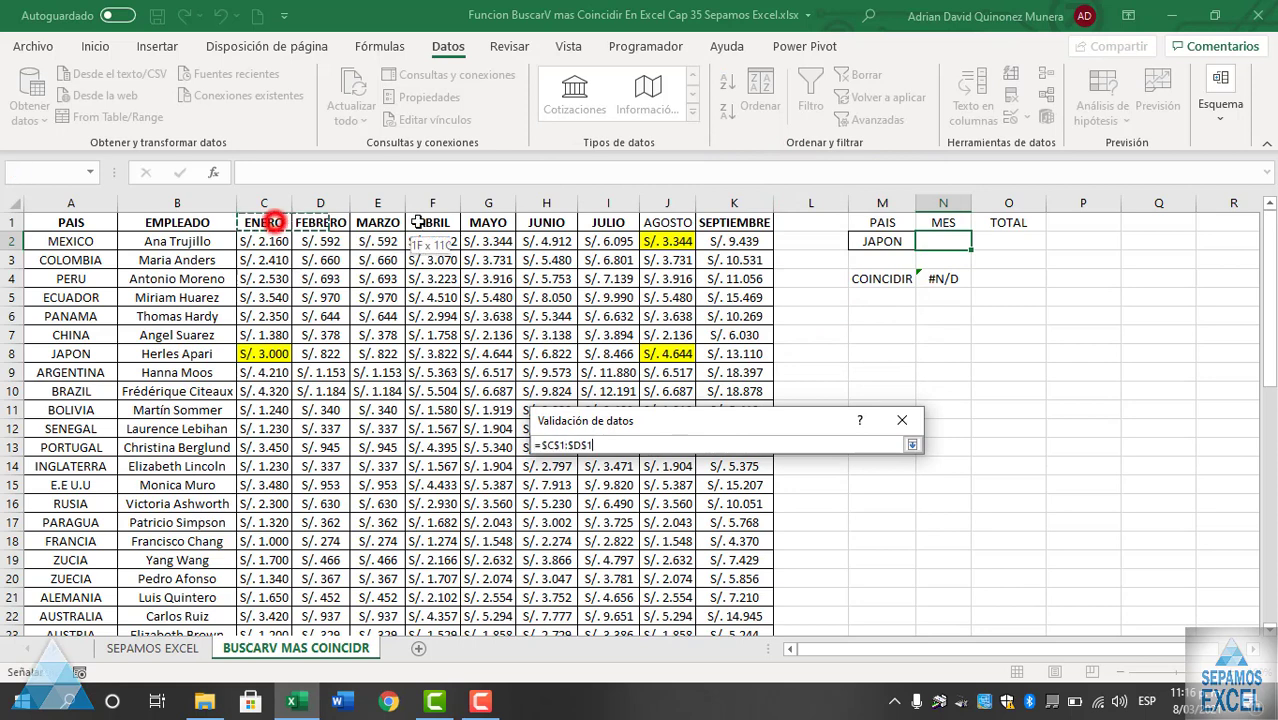
drag(418, 222, 736, 222)
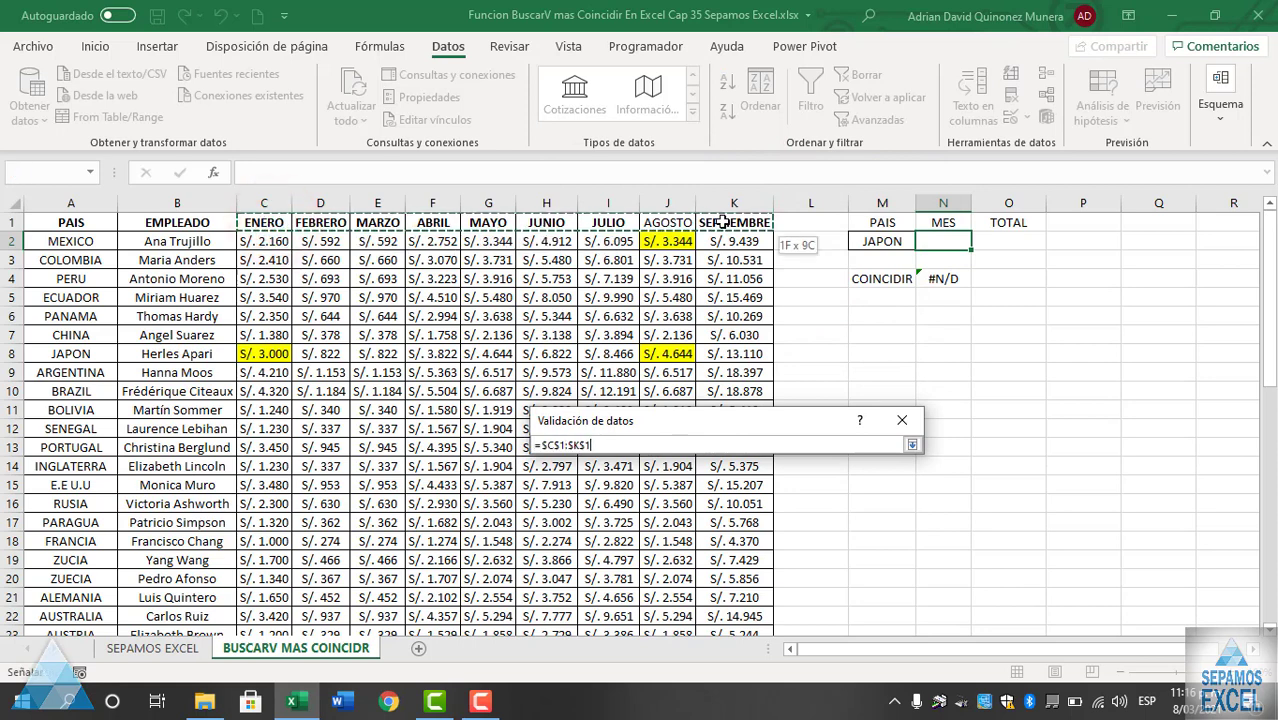
click(913, 446)
click(799, 685)
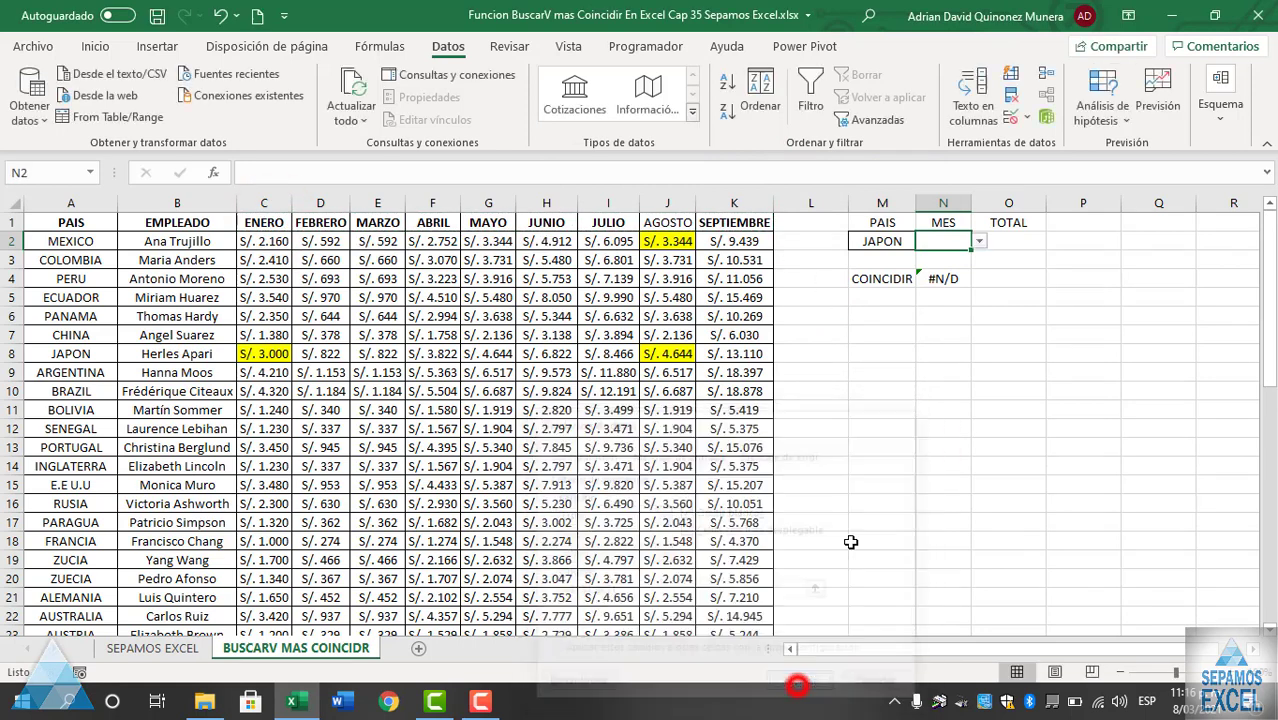
- Test N2's new month dropdown, then select the PAIS cell M2
click(980, 244)
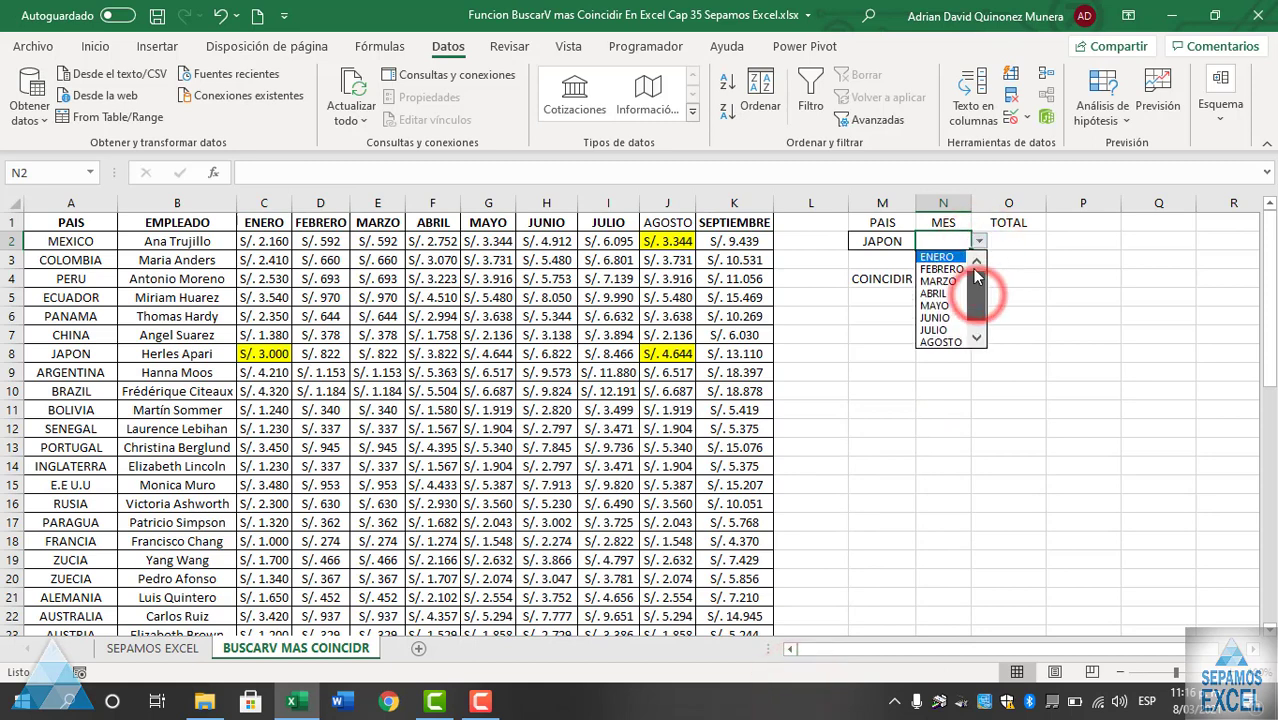
click(946, 420)
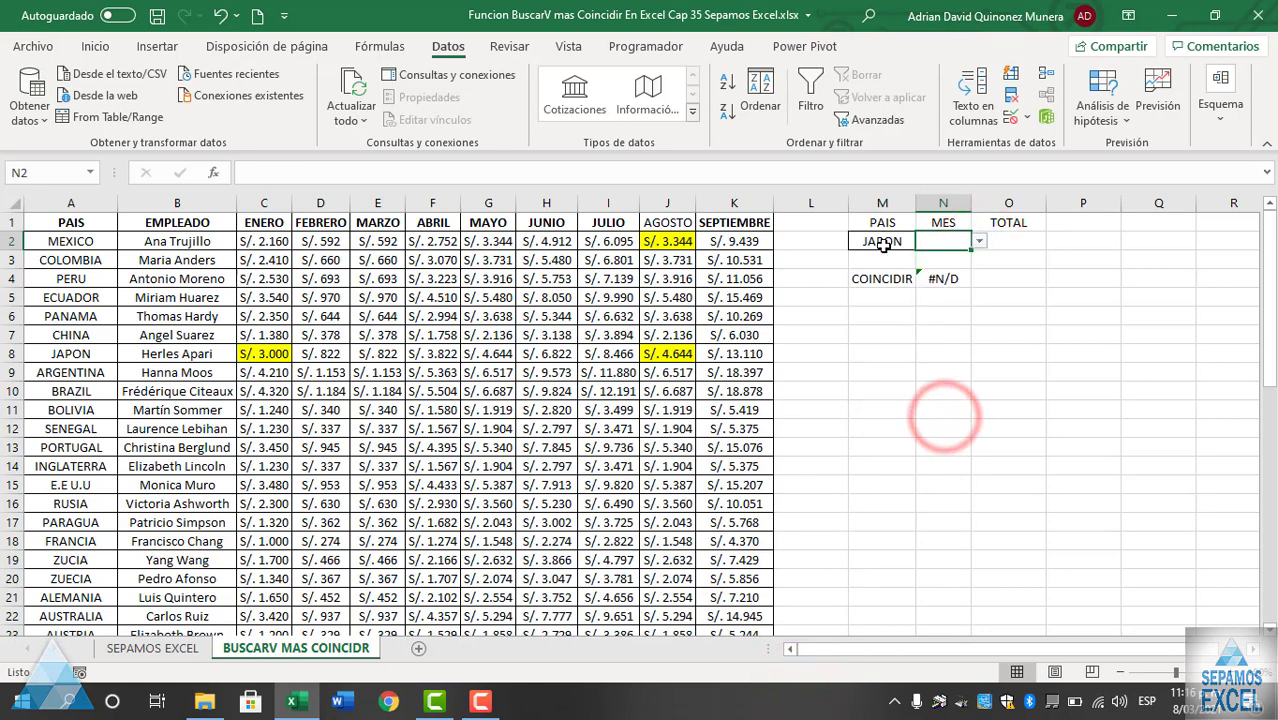
click(882, 244)
- Clear JAPON from the PAIS cell M2
key(Delete)
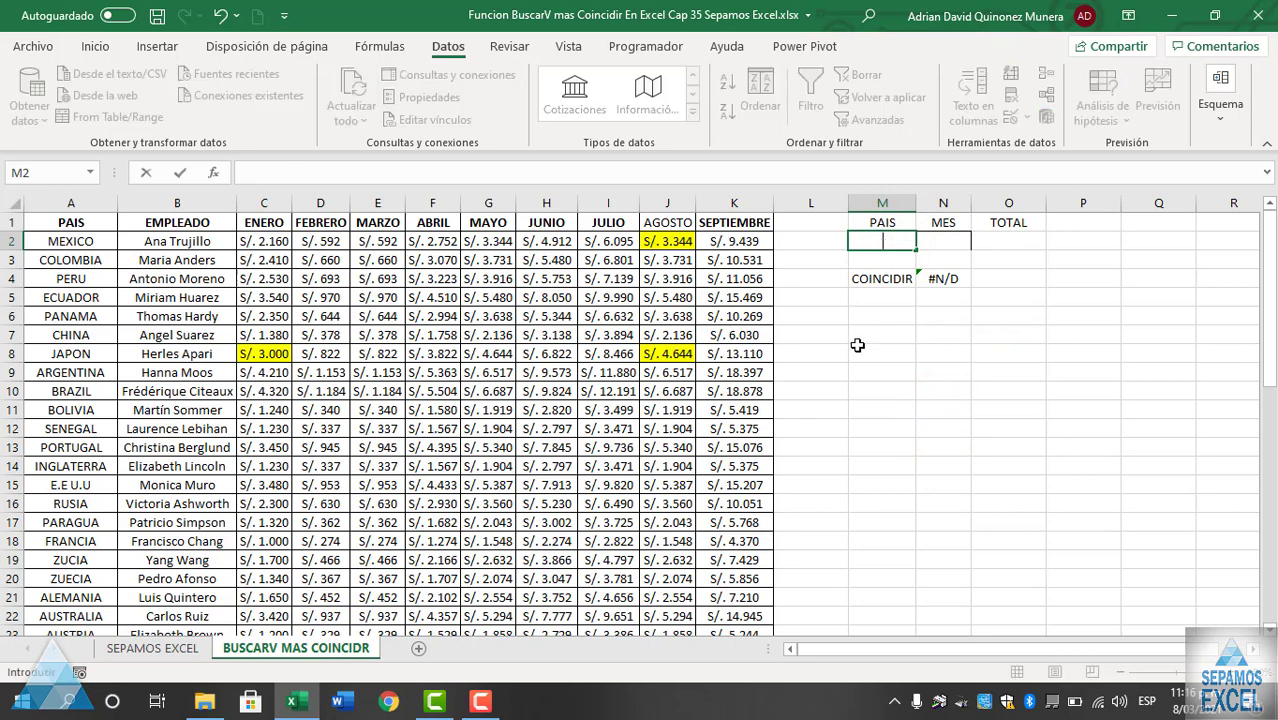
click(855, 345)
click(875, 243)
text(=)
click(1061, 310)
click(885, 245)
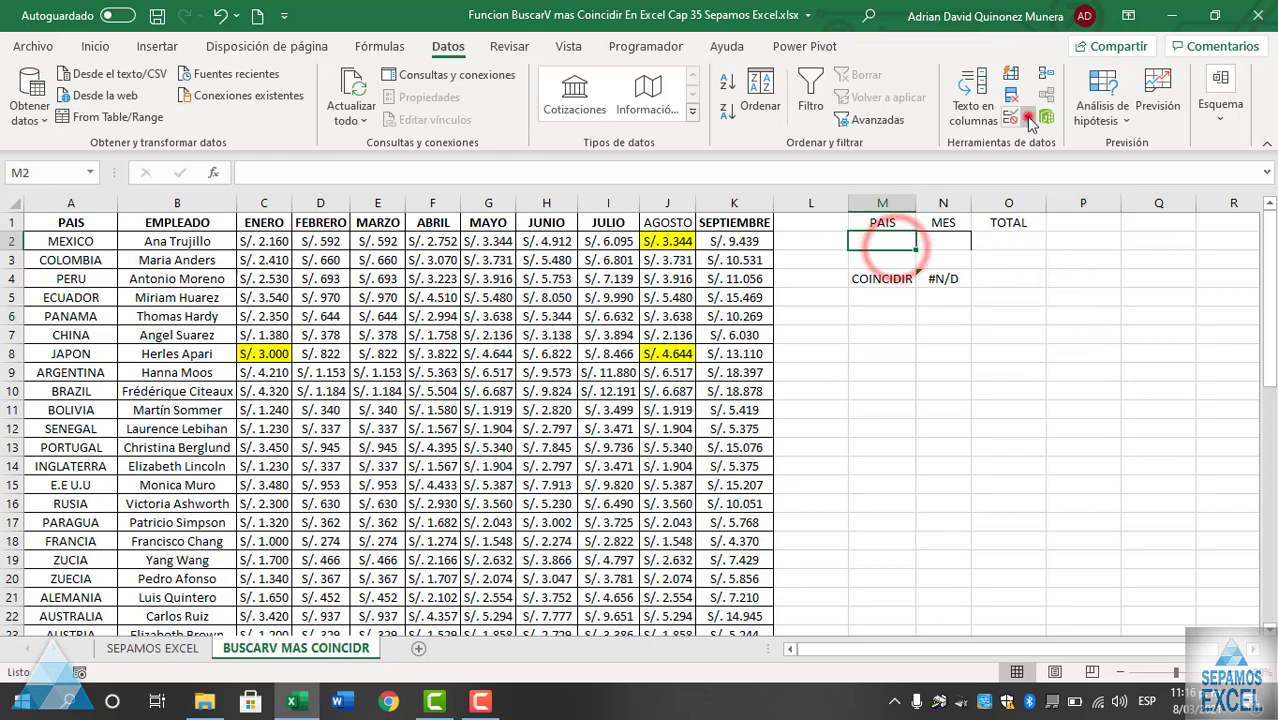
- Add list data validation to M2 sourced from the country names $A$2:$A$51
click(1029, 119)
click(1010, 132)
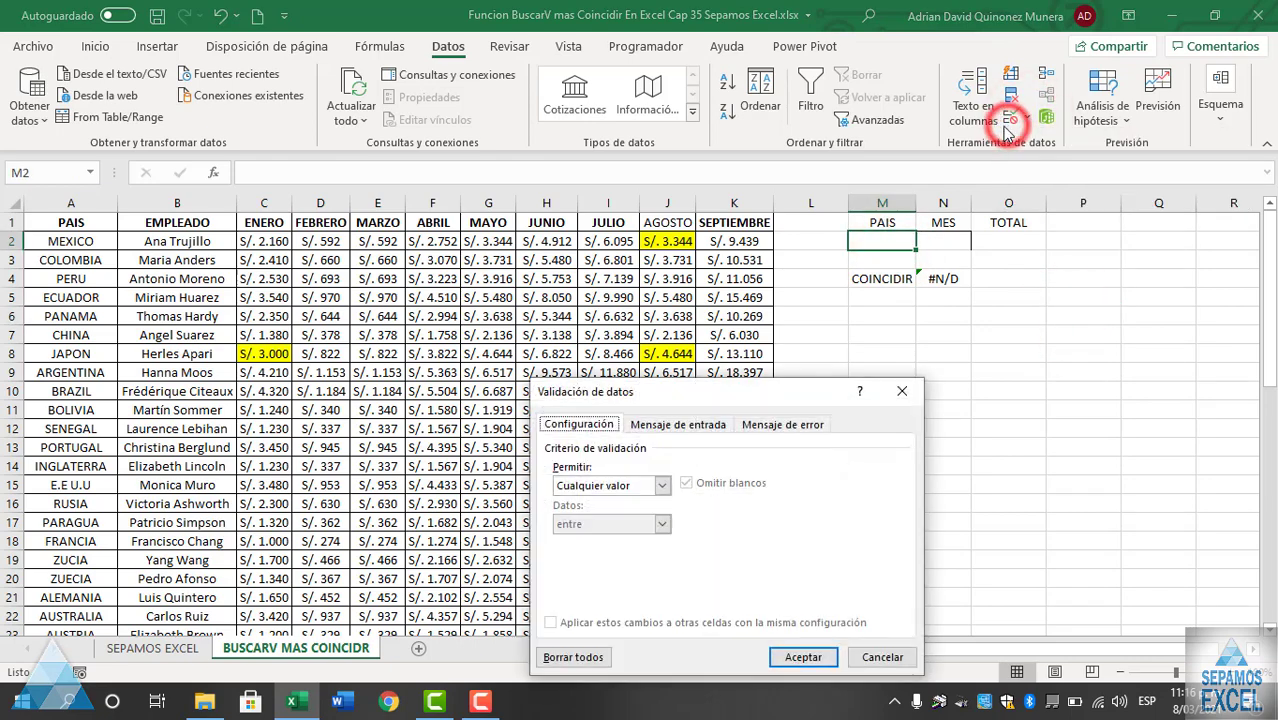
drag(745, 391, 818, 195)
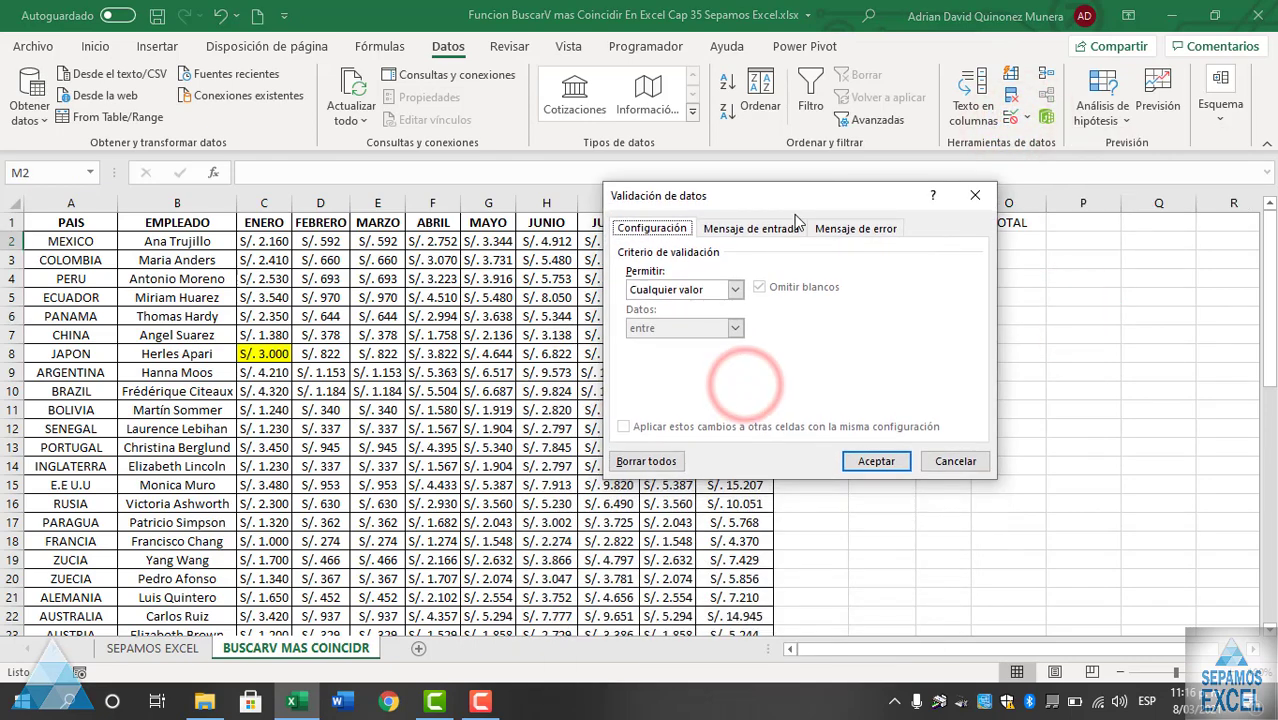
click(734, 291)
click(639, 343)
click(670, 334)
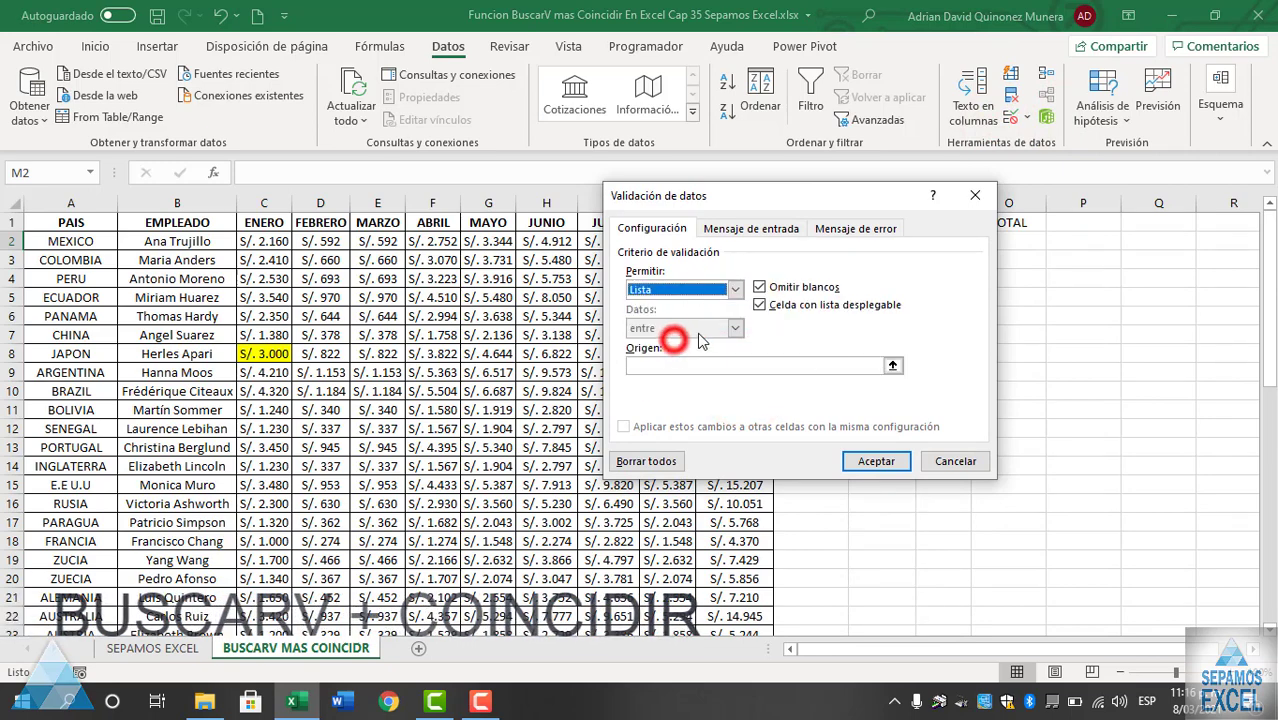
click(896, 366)
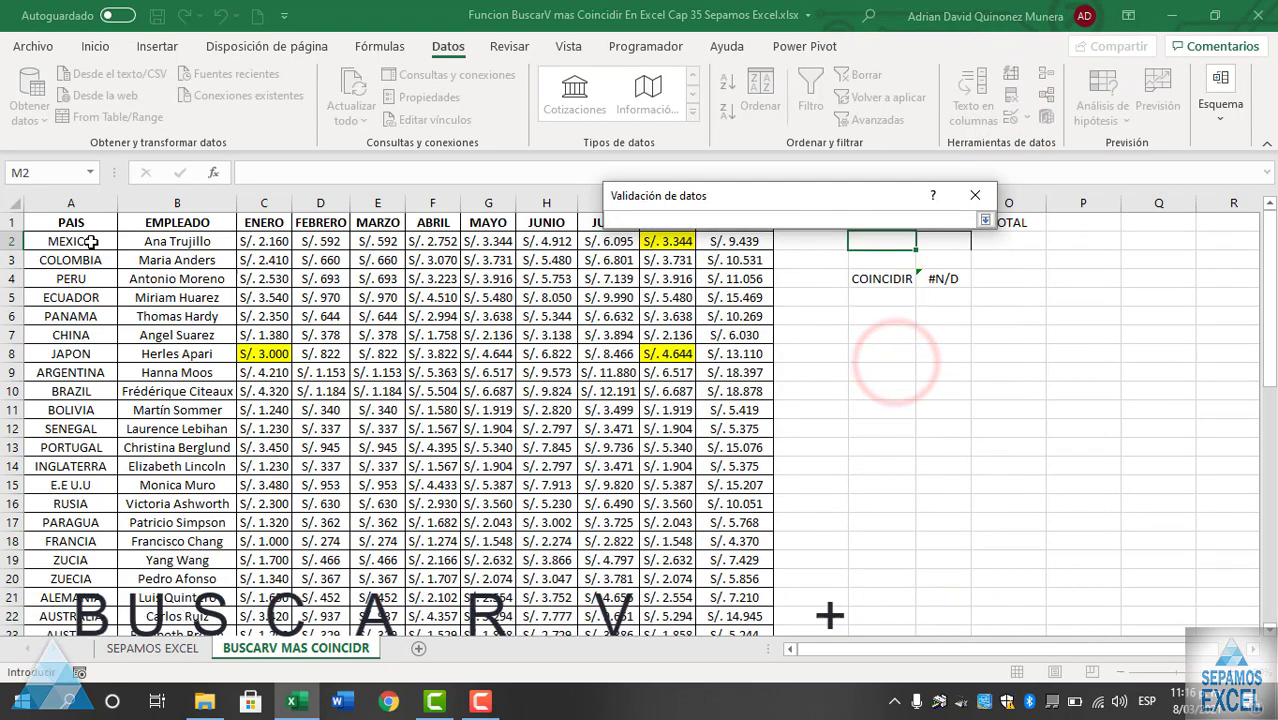
mouse_move(84, 241)
mouse_down()
mouse_move(82, 665)
mouse_move(69, 597)
mouse_up()
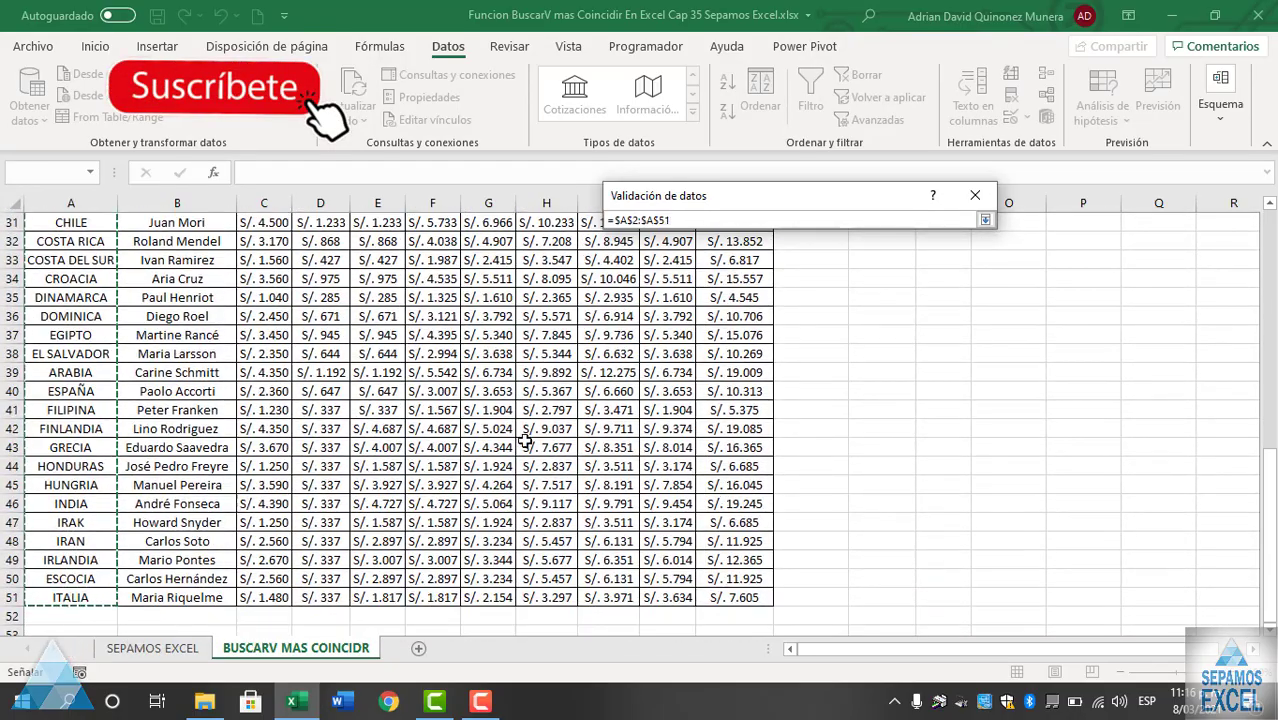
scroll(700, 330, up, 4)
scroll(807, 250, up, 6)
click(985, 219)
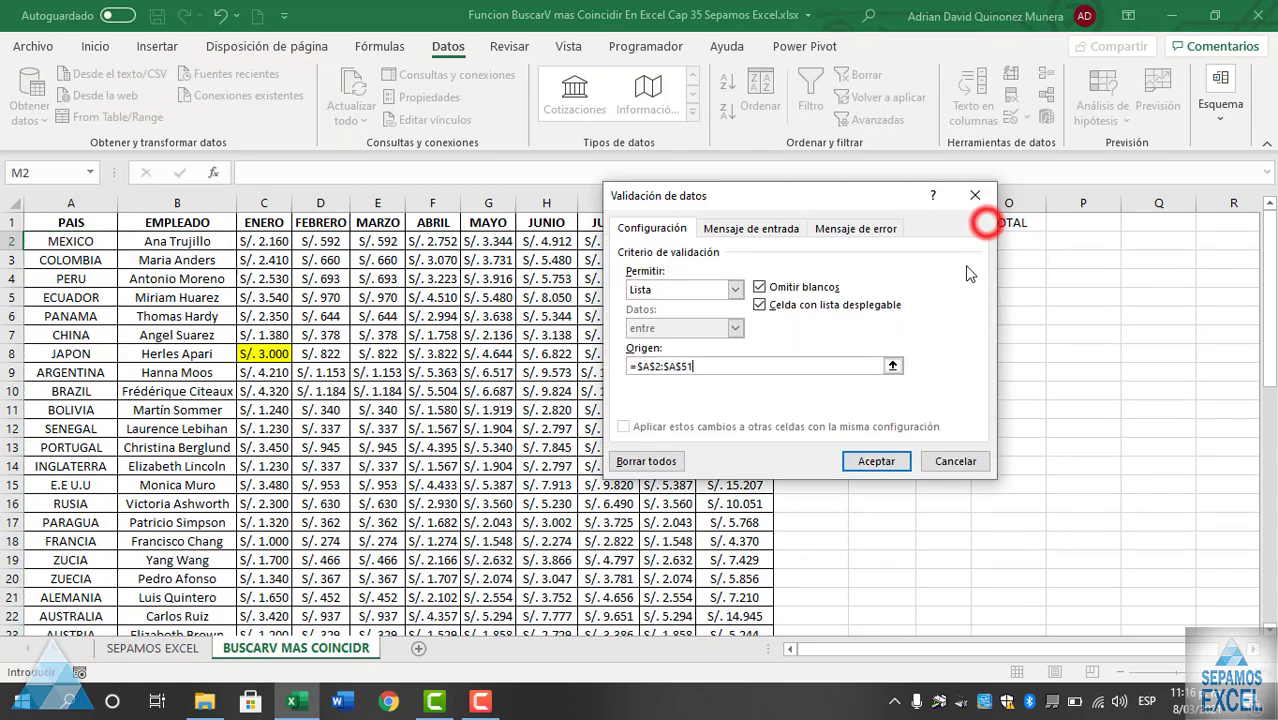
click(872, 462)
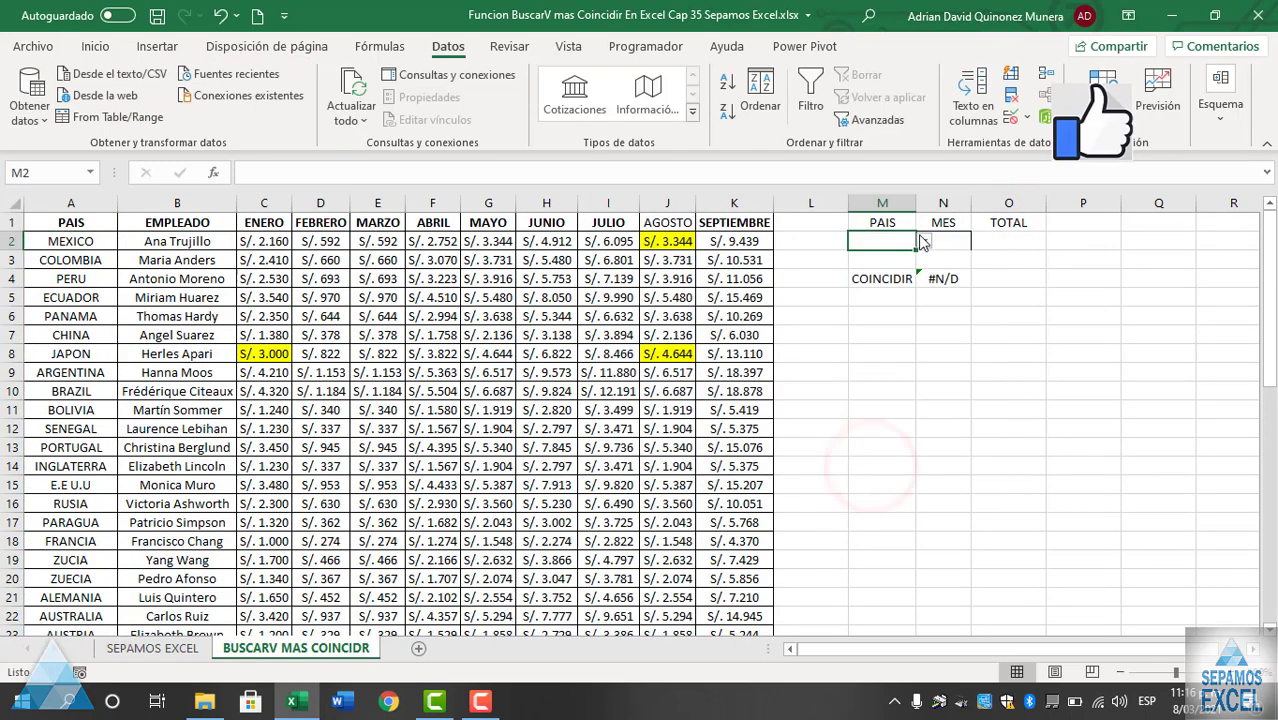
- Try the new dropdowns by picking PERU as PAIS and ABRIL as MES
click(922, 242)
click(890, 285)
click(945, 236)
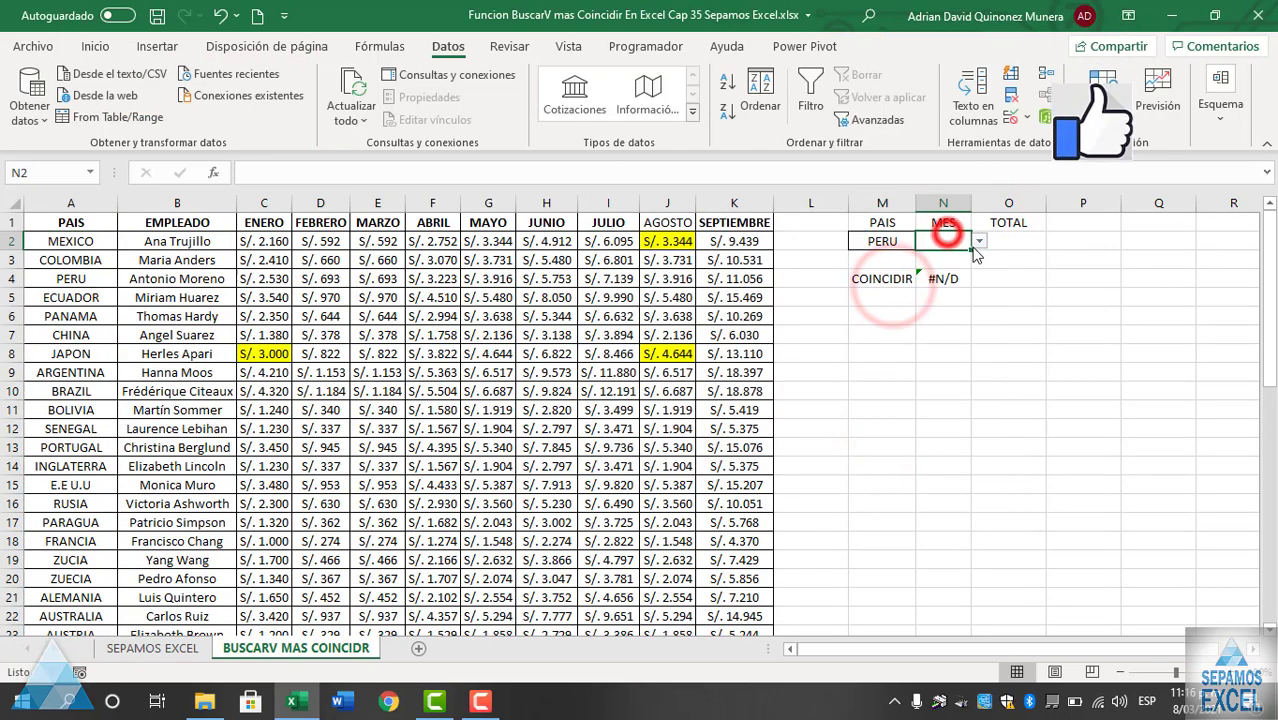
click(979, 241)
click(956, 287)
click(1005, 314)
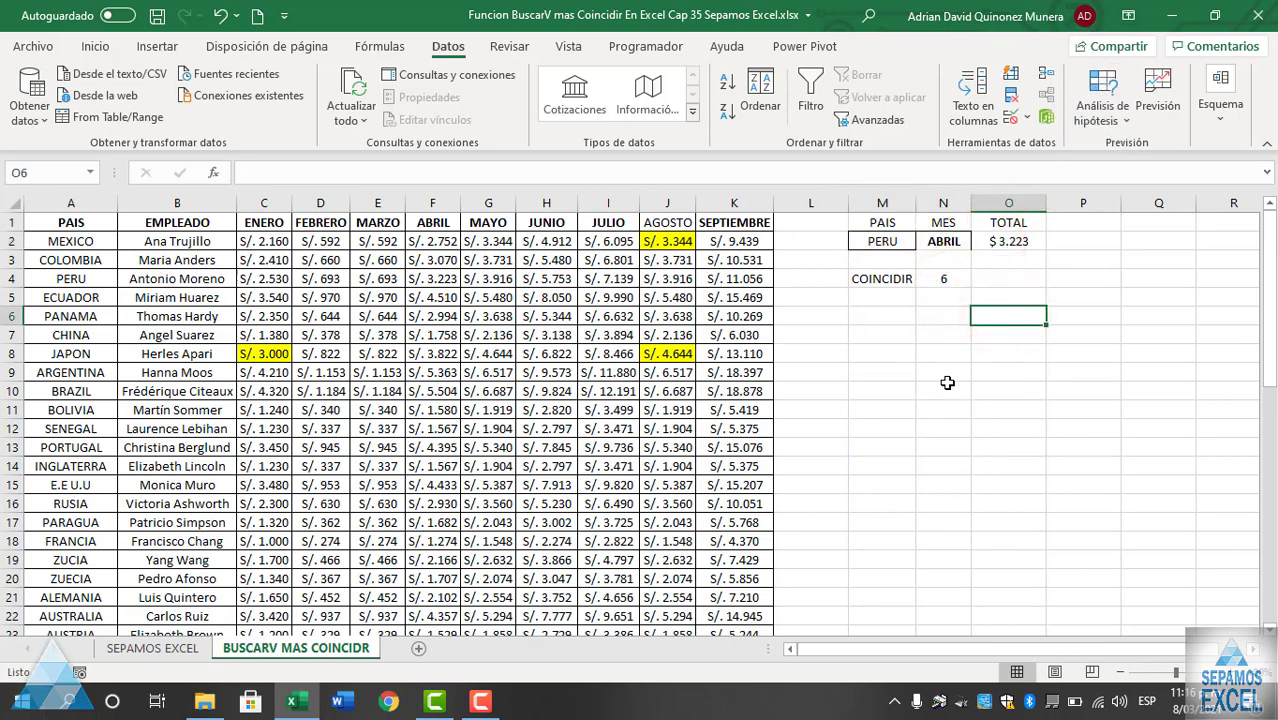
- Pick ITALIA and SEPTIEMBRE from the dropdowns so TOTAL shows $ 7.605
click(882, 250)
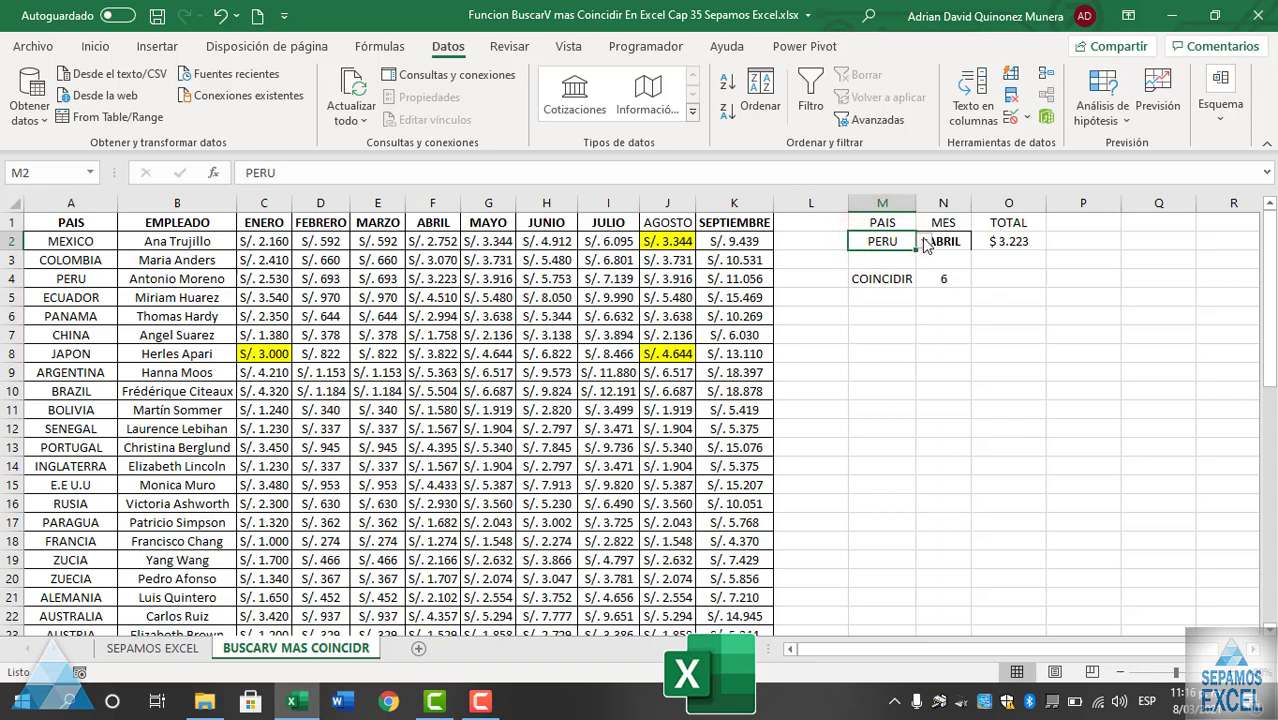
click(921, 243)
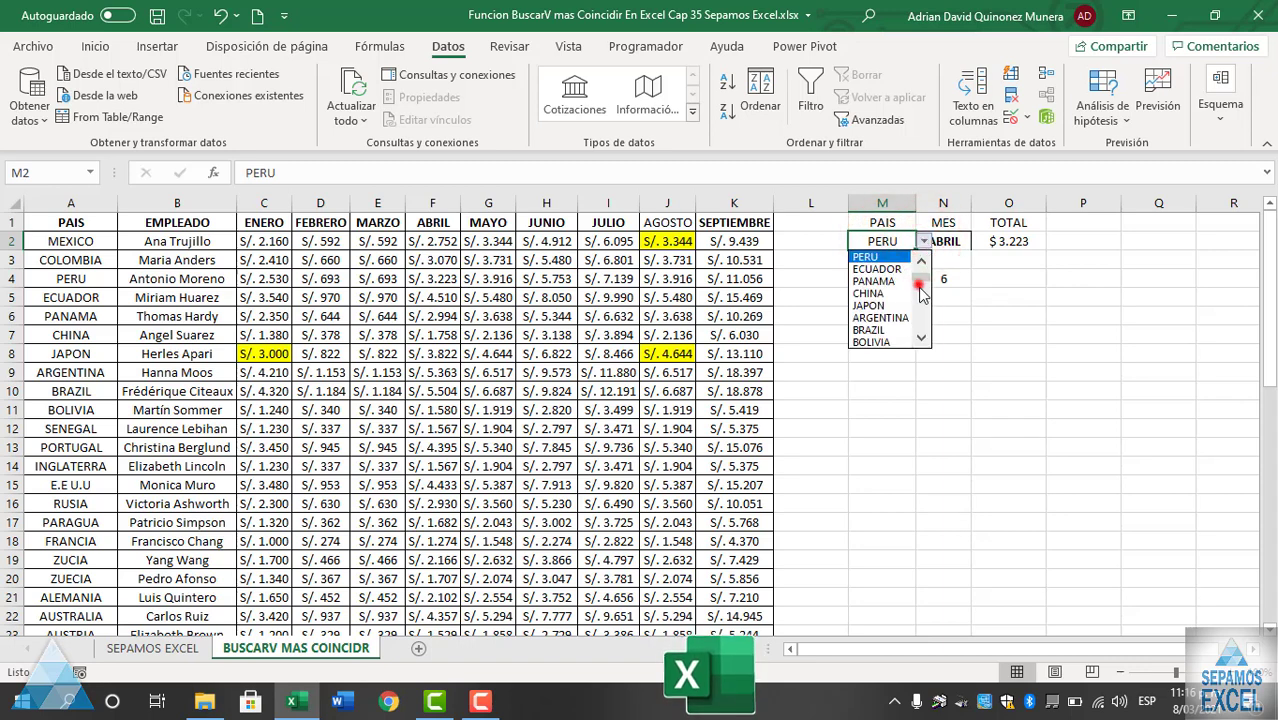
click(918, 285)
click(880, 342)
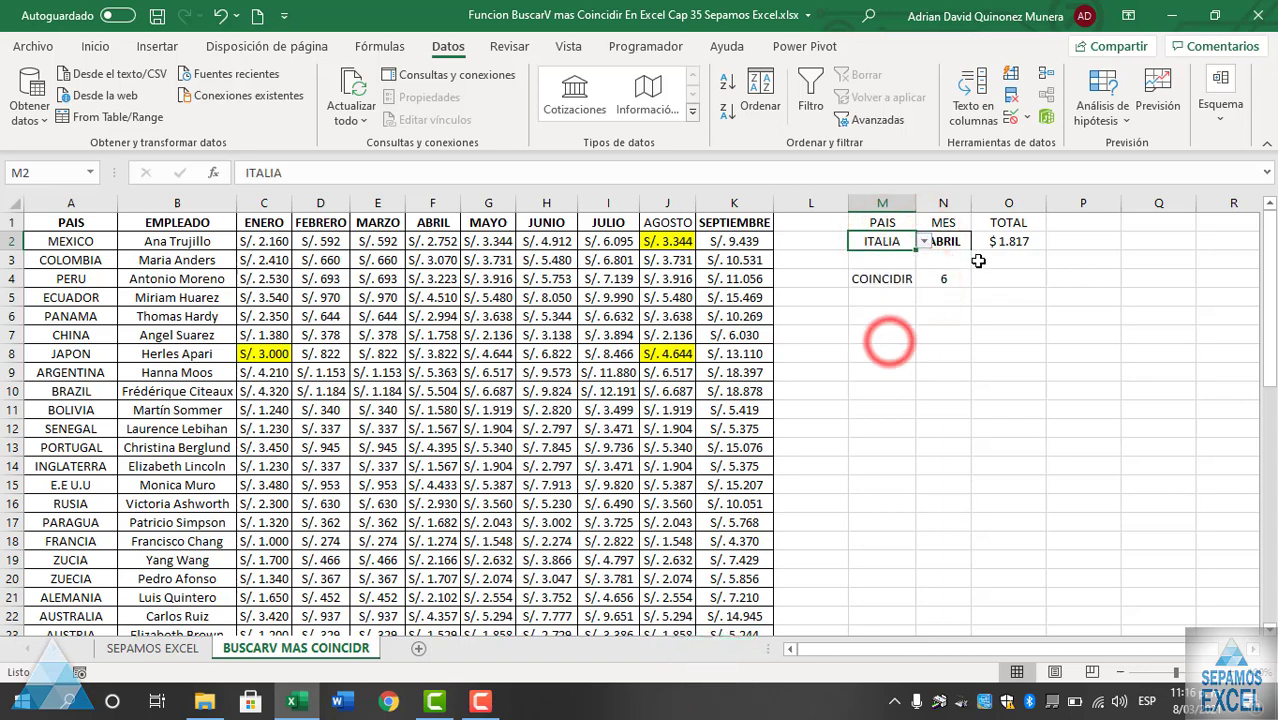
click(962, 238)
click(980, 243)
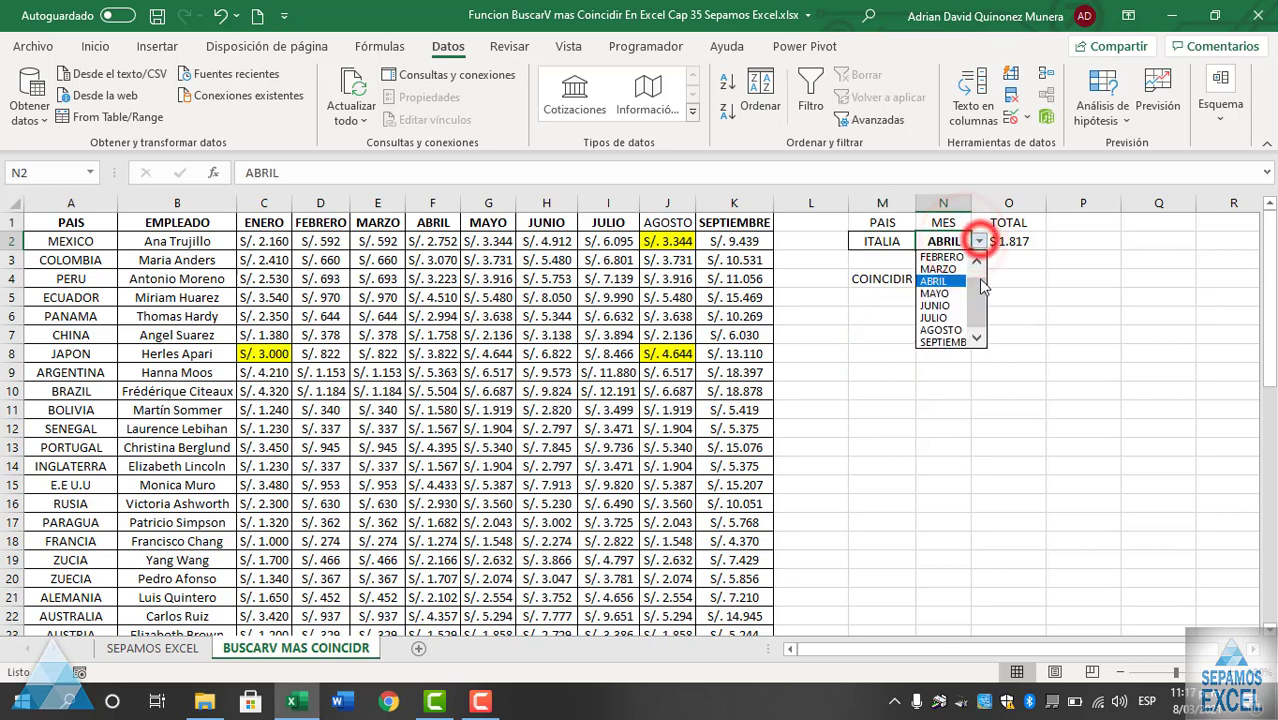
click(952, 345)
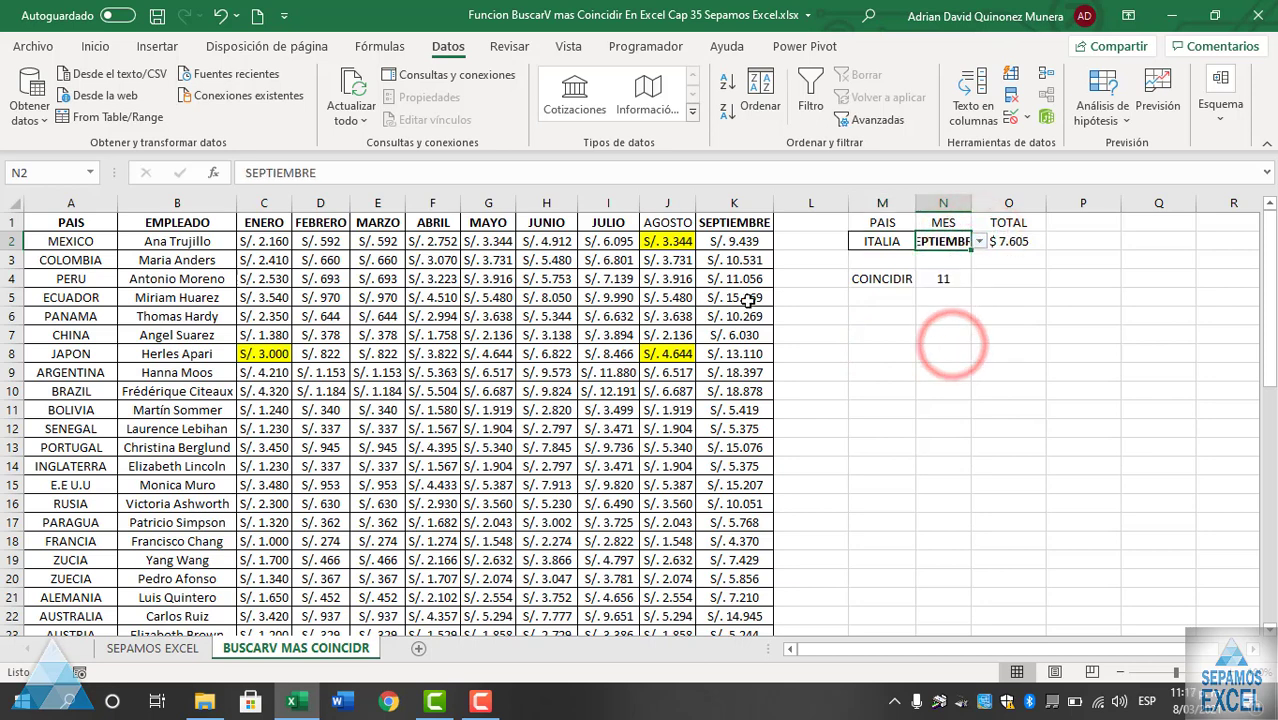
click(995, 368)
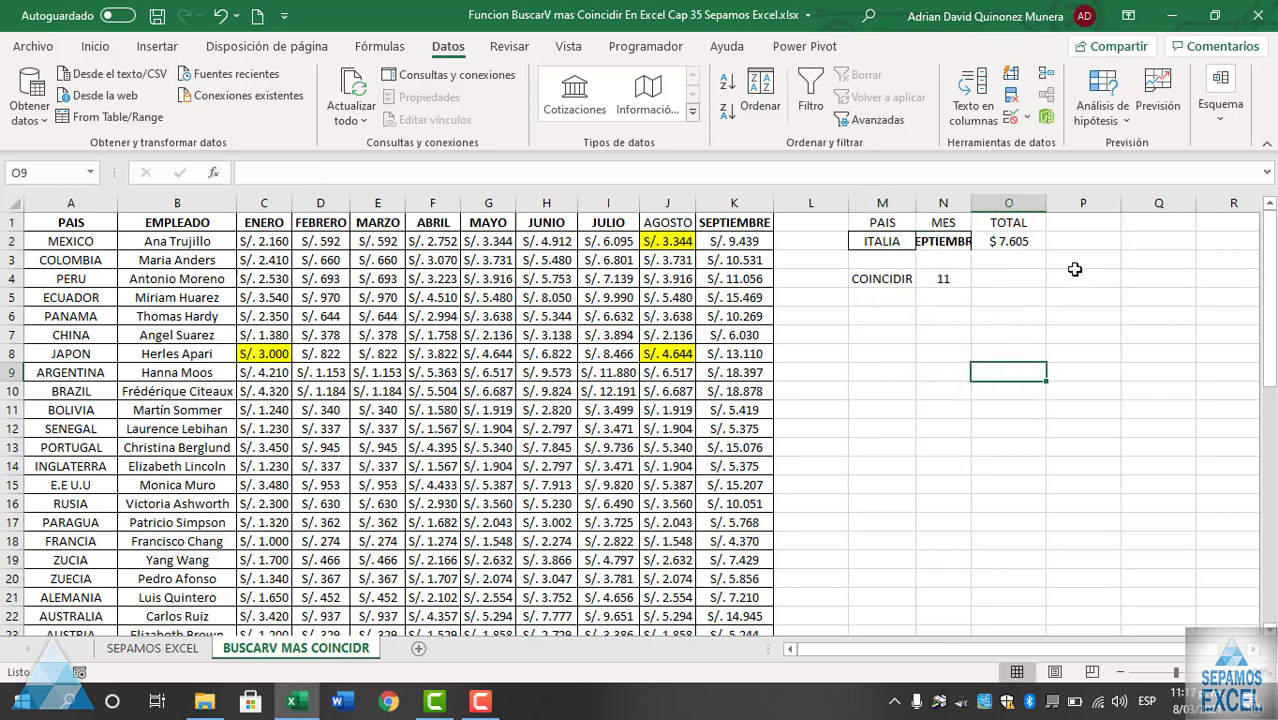
- Verify ITALIA's SEPTIEMBRE value in K51, then autofit column N to show SEPTIEMBRE fully
scroll(850, 402, down, 4)
scroll(850, 404, down, 4)
scroll(850, 406, down, 4)
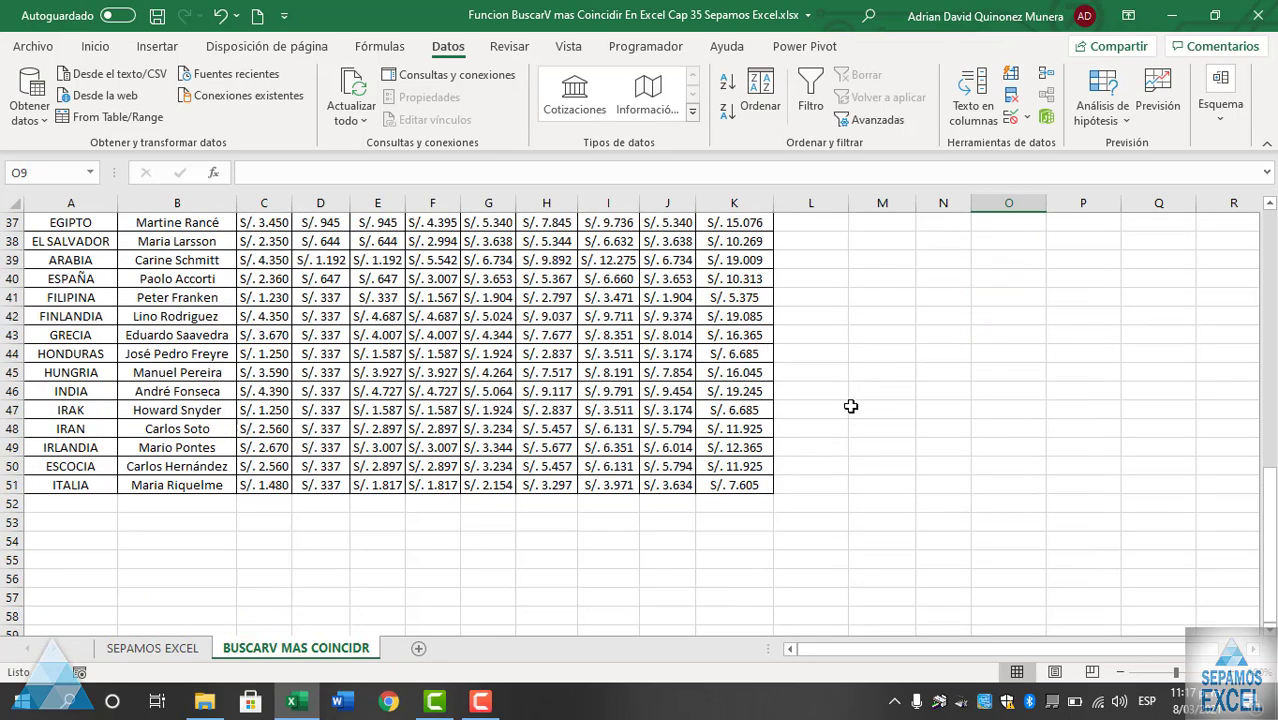
click(758, 487)
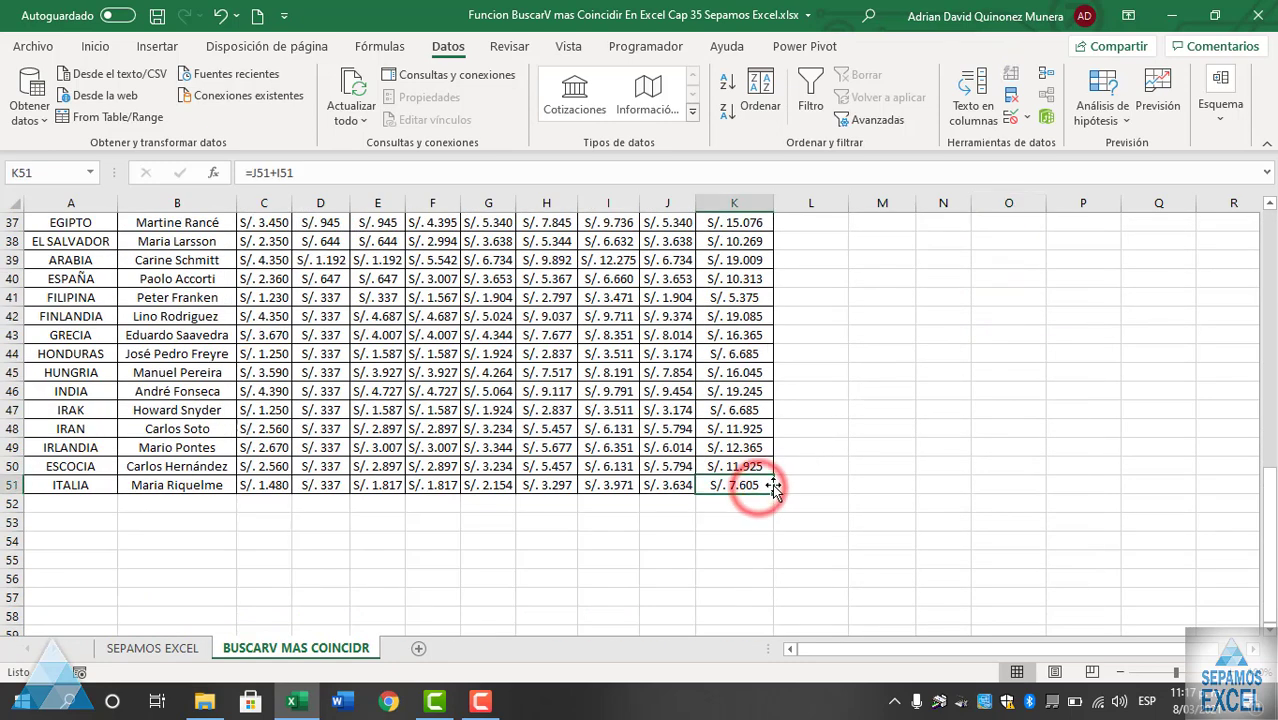
scroll(1013, 380, up, 4)
scroll(1013, 380, up, 4)
click(1262, 147)
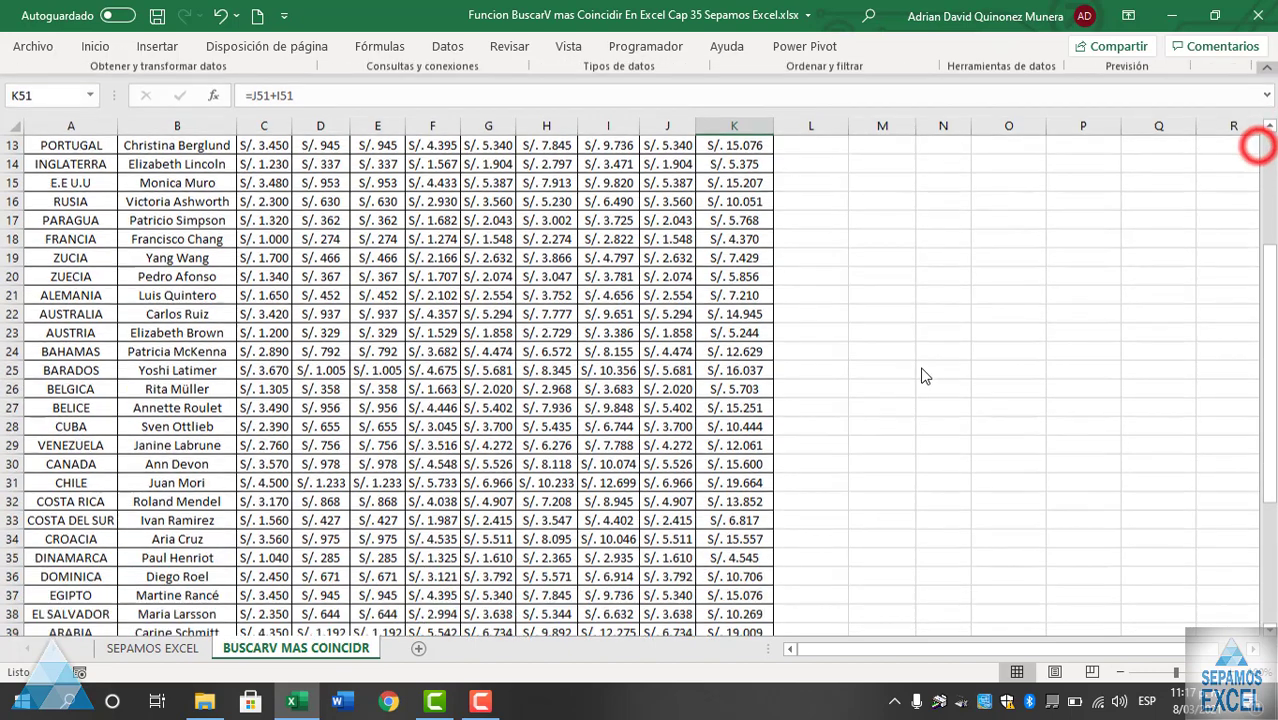
scroll(920, 369, up, 4)
drag(920, 331, 922, 322)
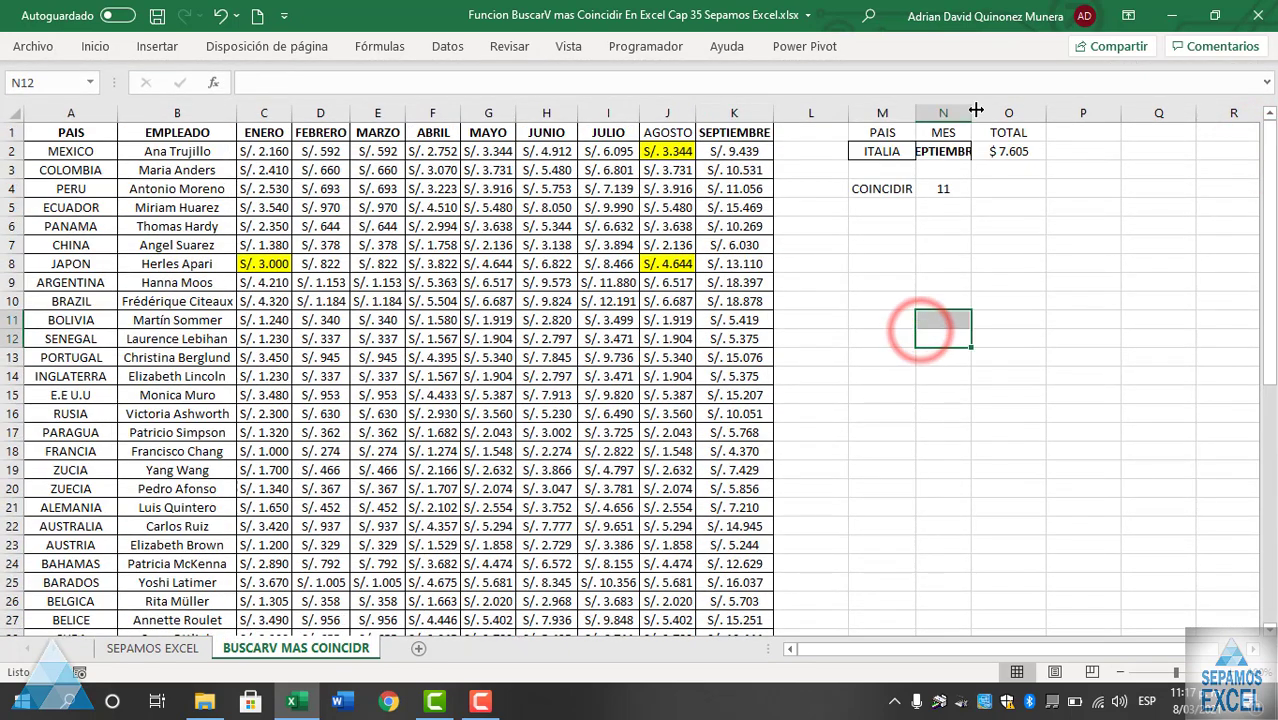
double_click(971, 113)
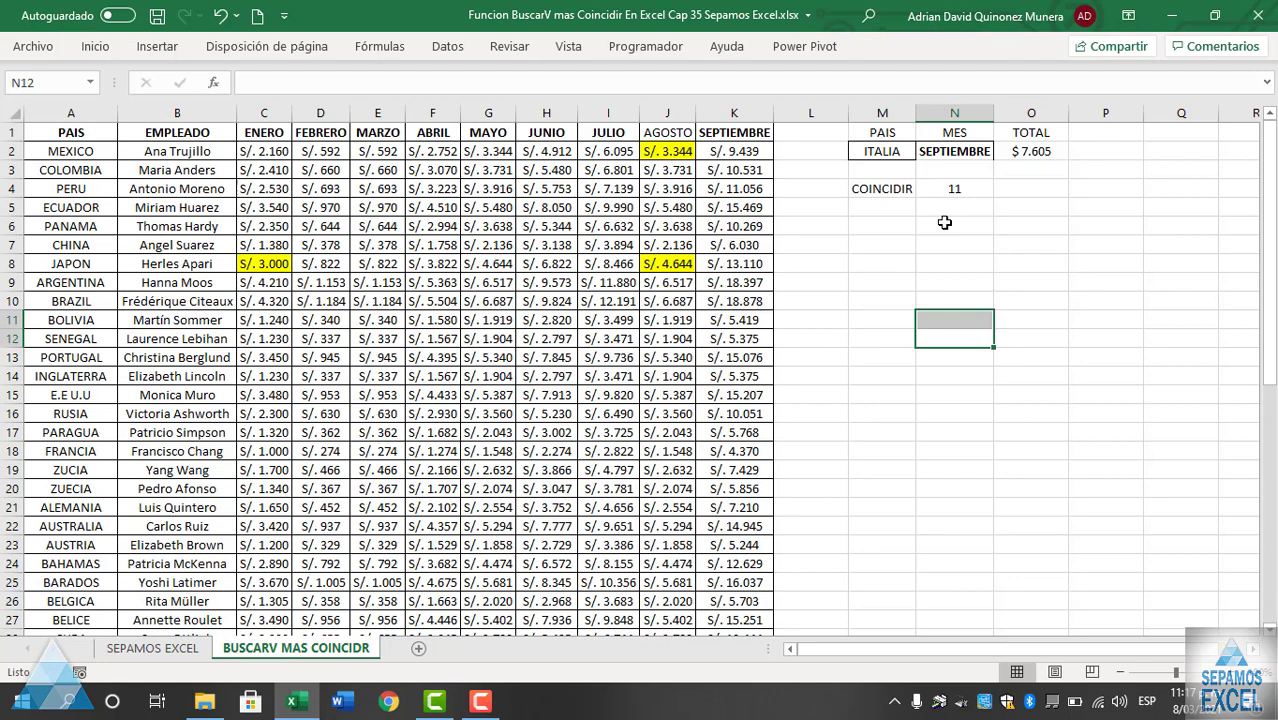
- Pick HONDURAS, then MEXICO as PAIS and compare with MEXICO's SEPTIEMBRE value in K2
click(888, 151)
click(924, 151)
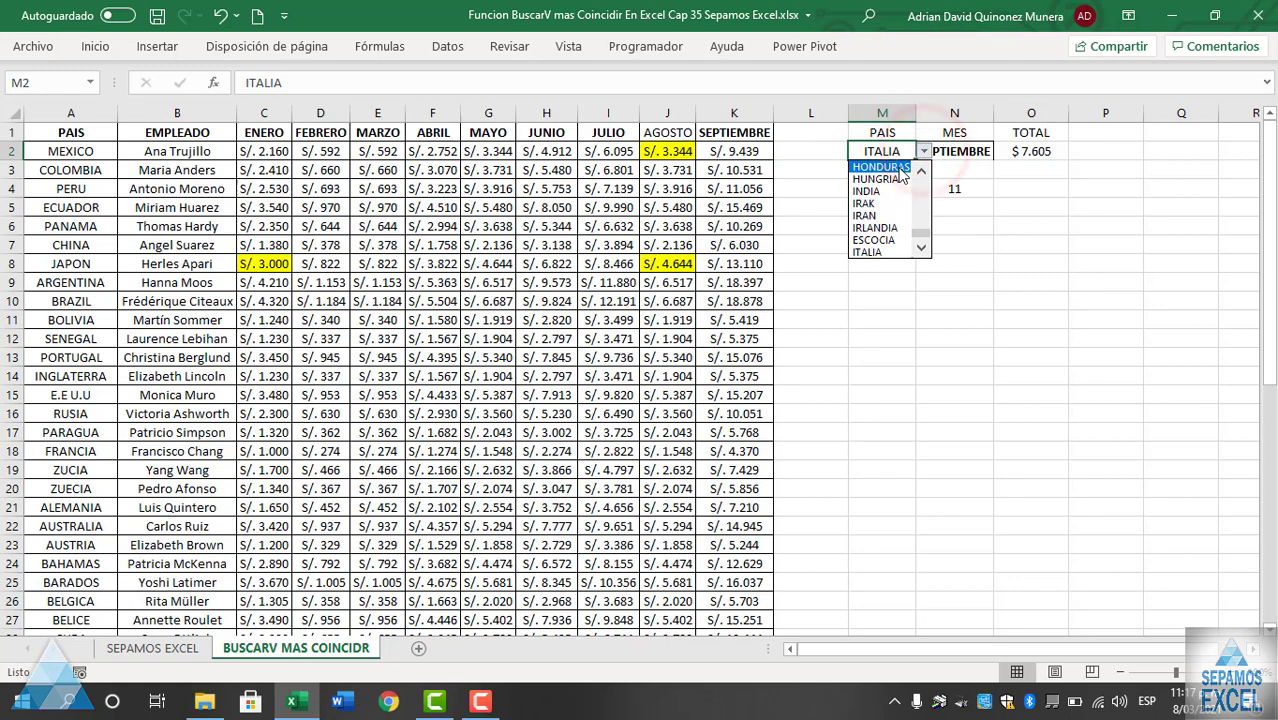
click(882, 167)
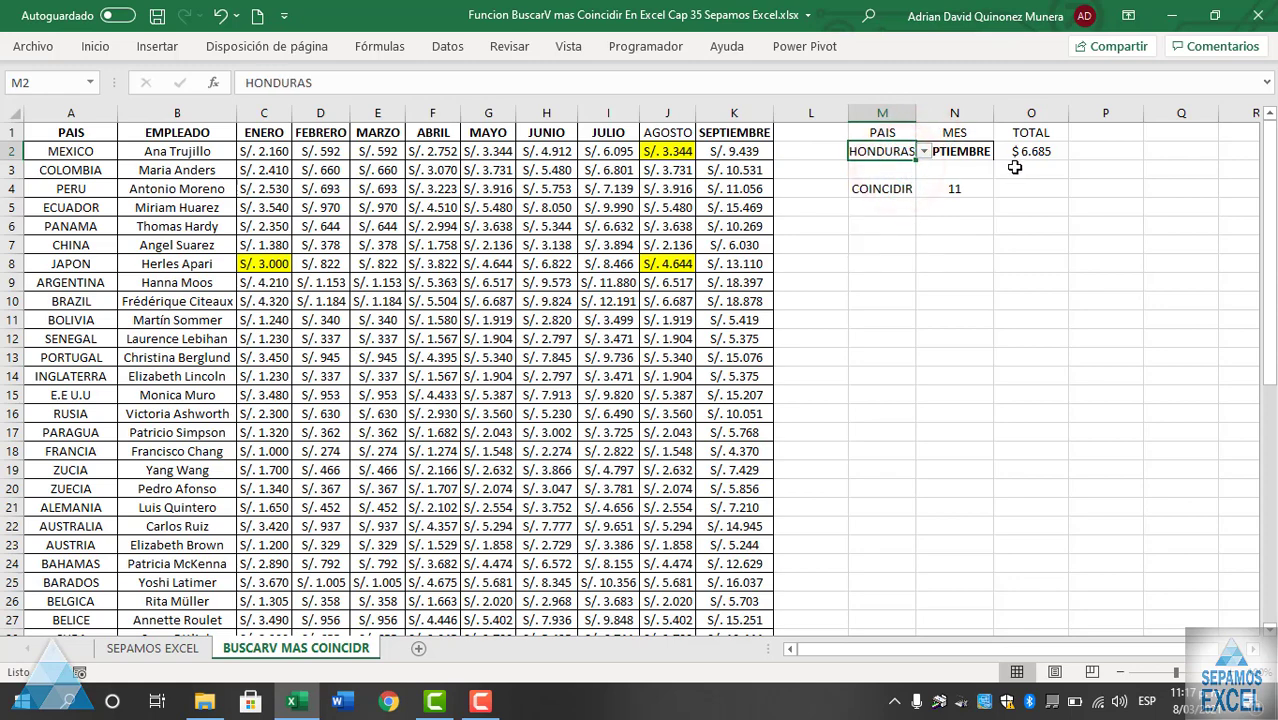
click(924, 151)
drag(924, 236, 924, 172)
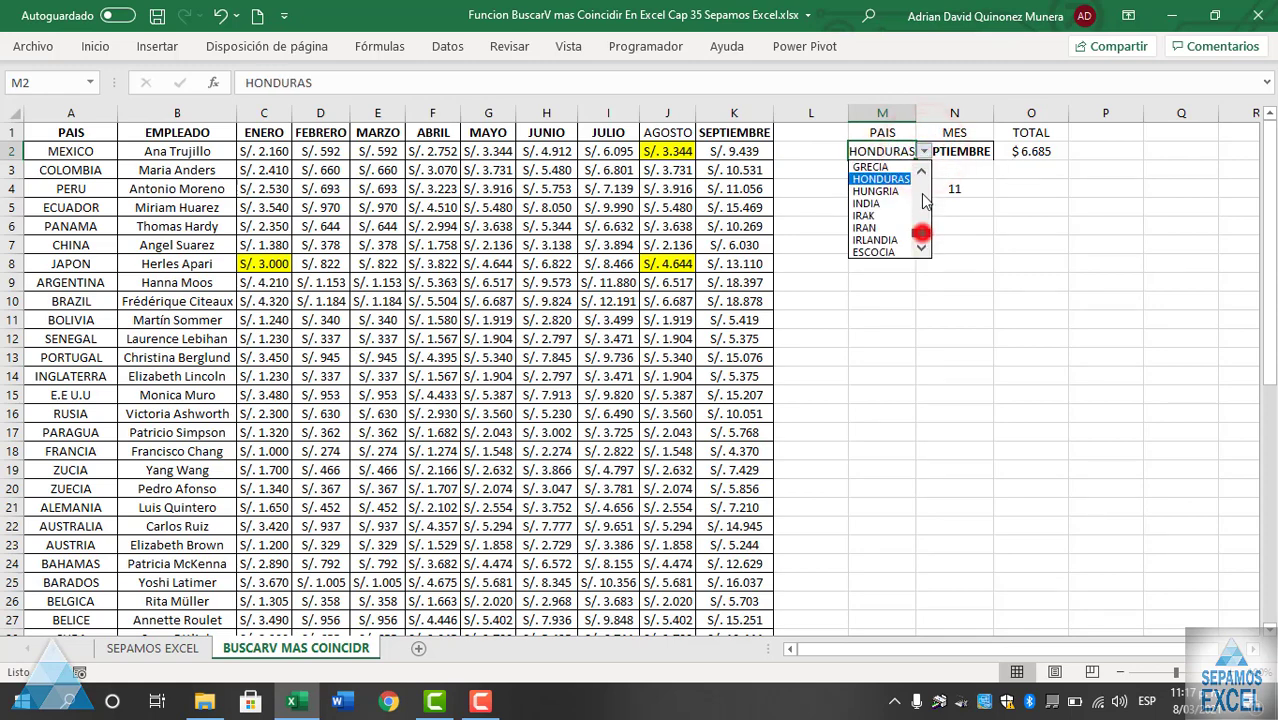
click(876, 167)
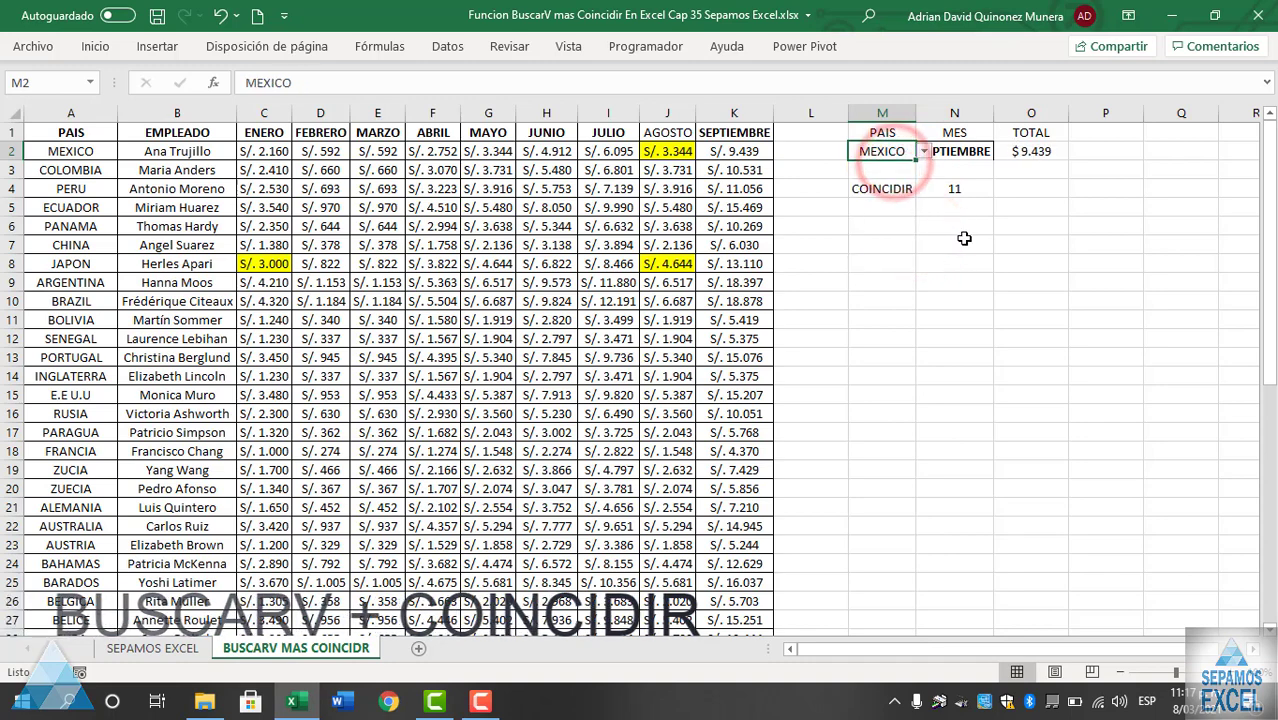
click(963, 241)
click(757, 151)
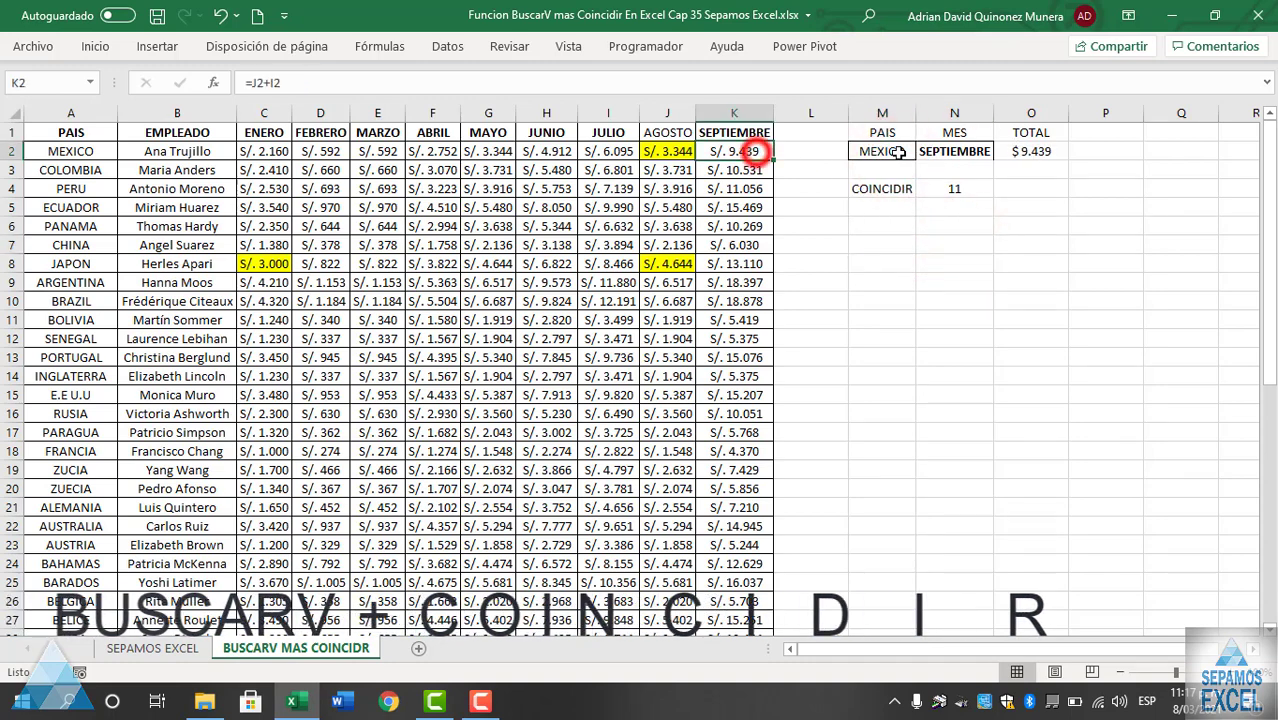
- Cycle MES through AGOSTO, JULIO and FEBRERO, checking D2 and the COINCIDIR result in N4
click(955, 151)
click(1002, 151)
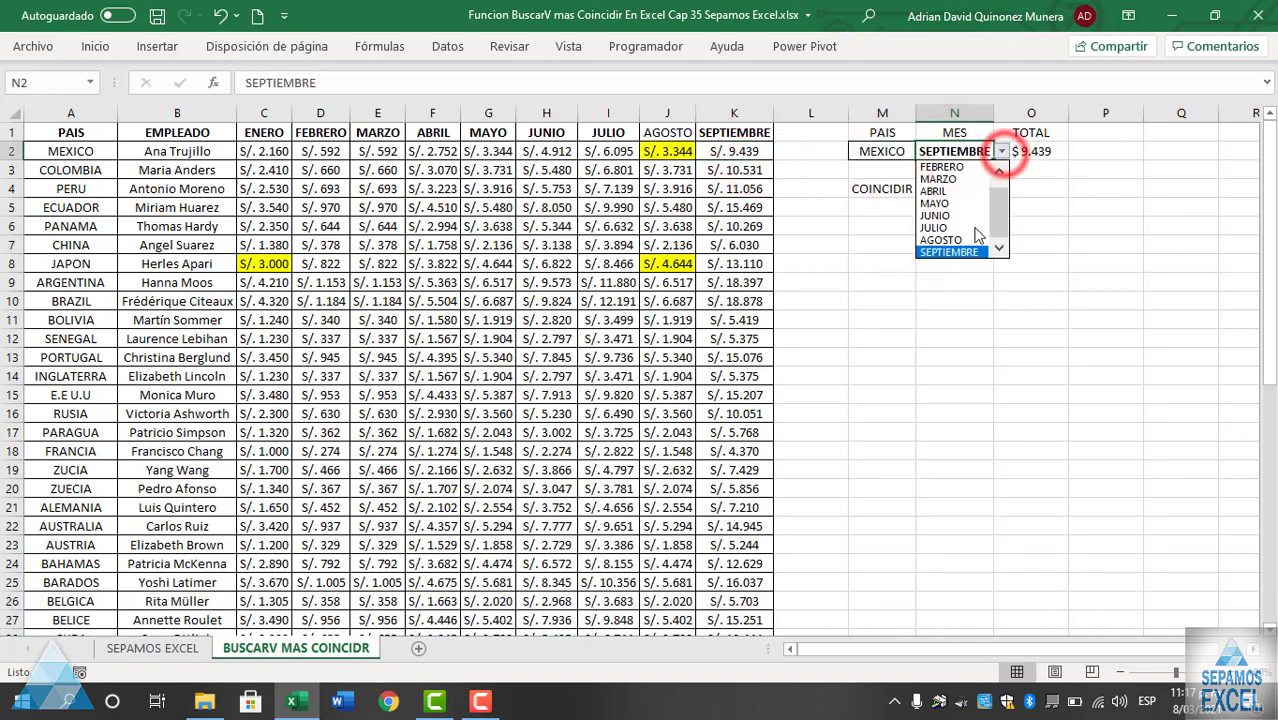
click(960, 237)
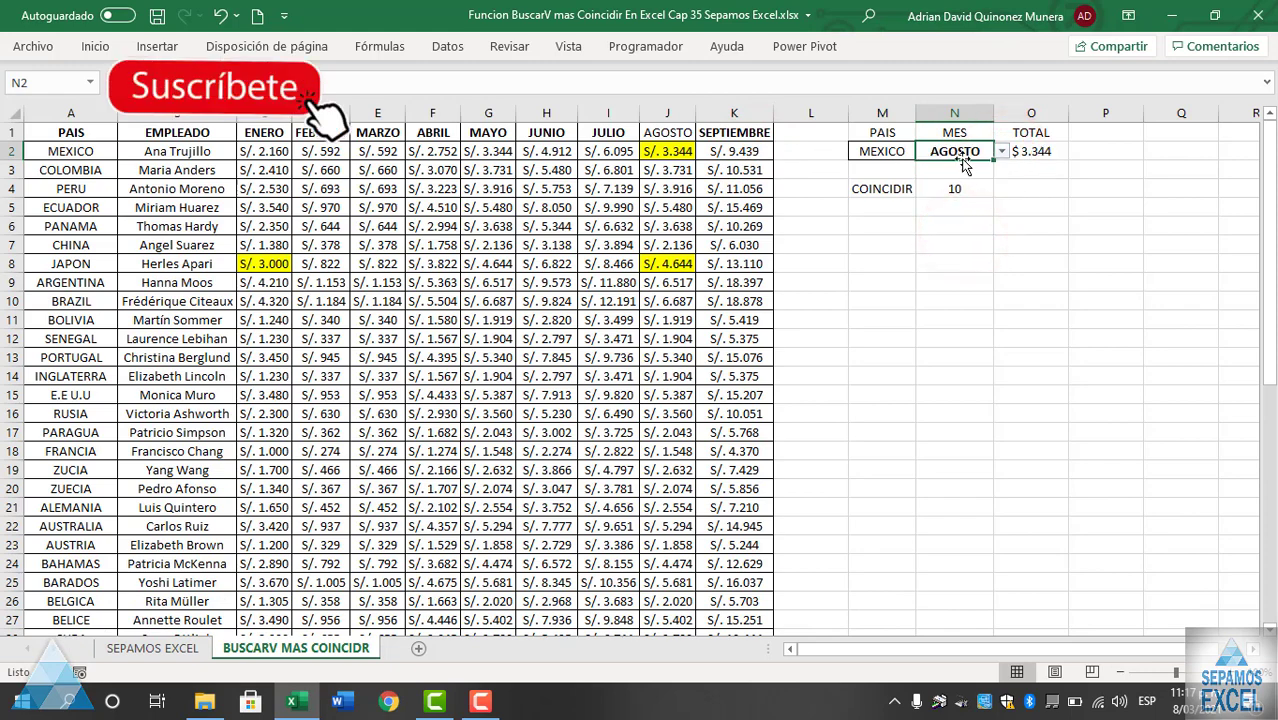
click(1001, 151)
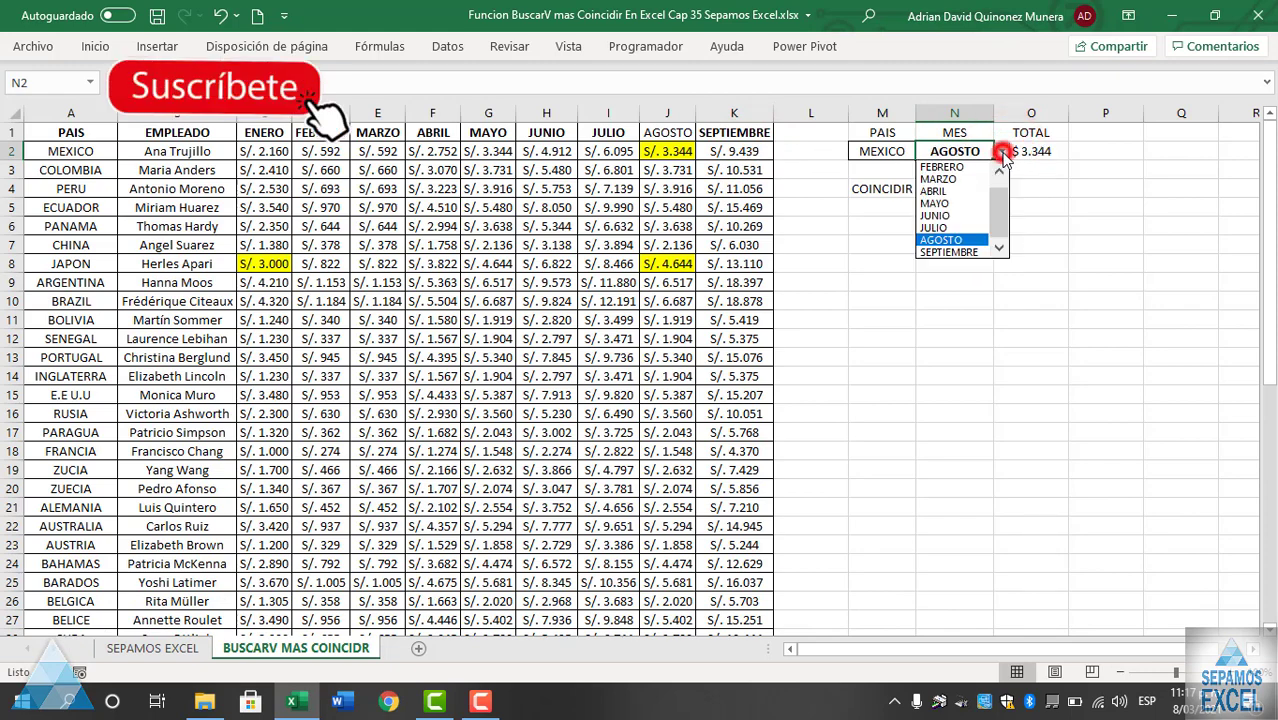
click(958, 223)
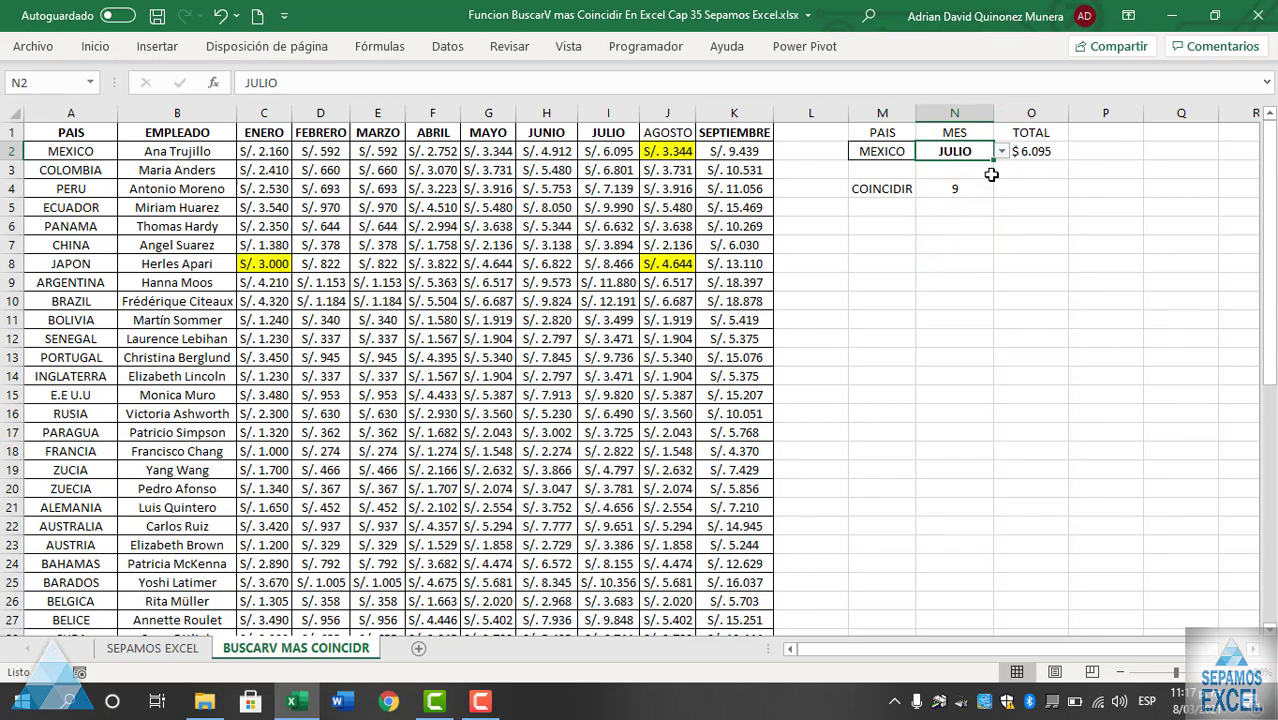
click(1001, 151)
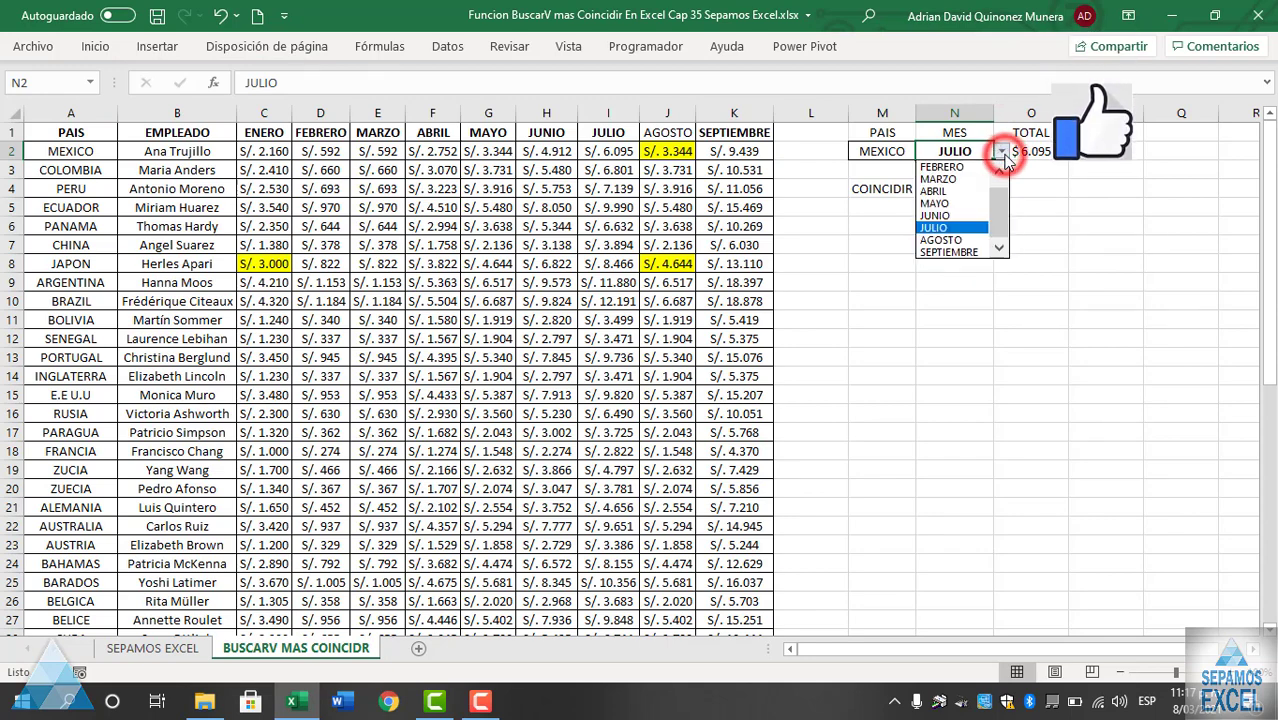
click(945, 167)
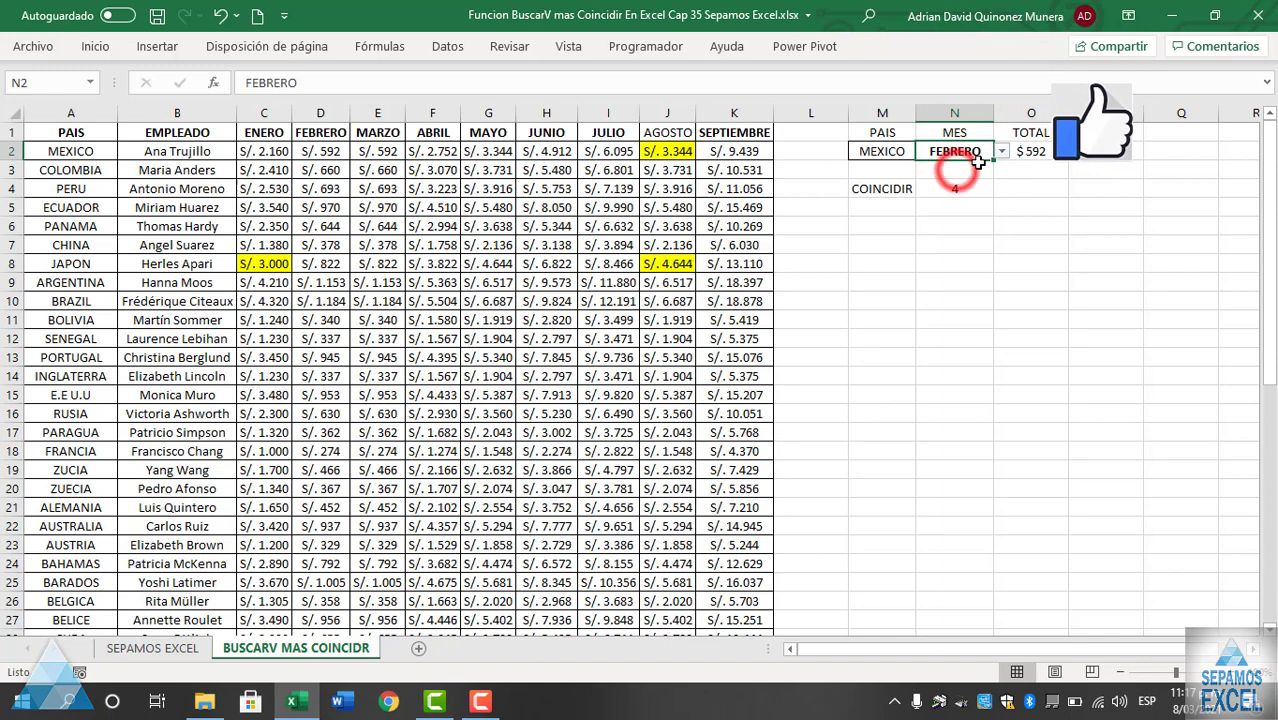
click(1001, 263)
click(328, 149)
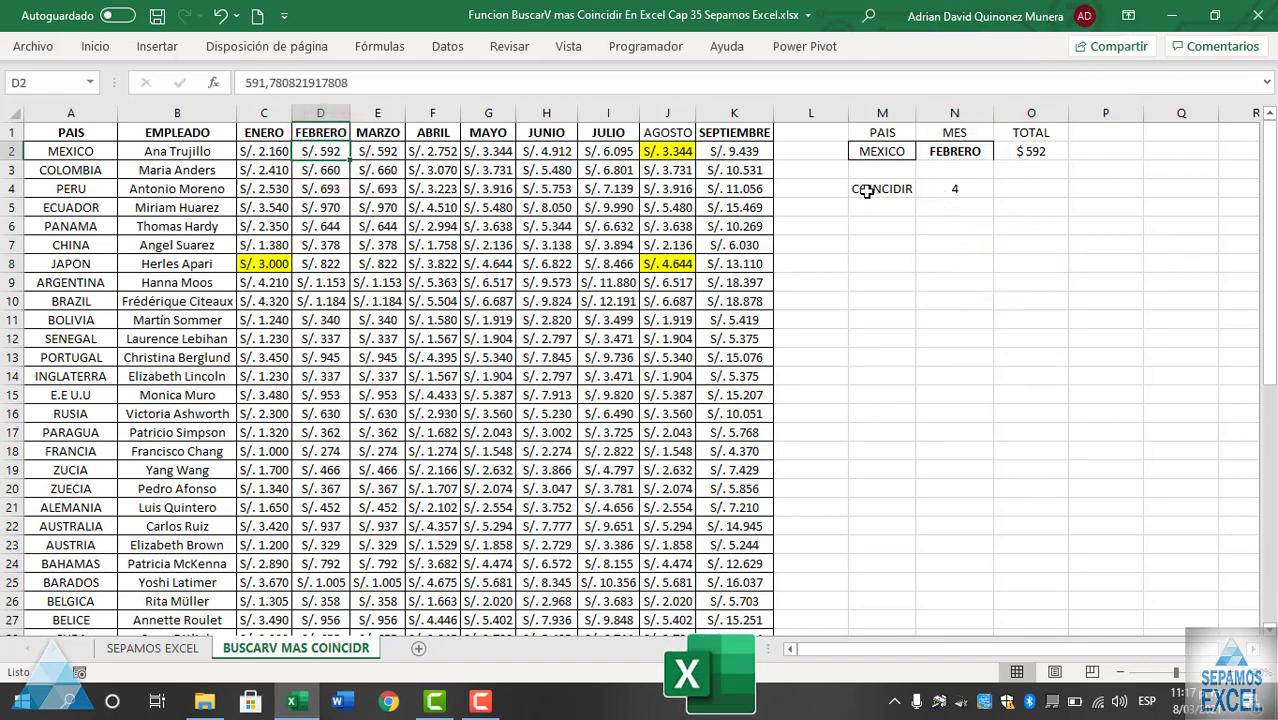
click(957, 188)
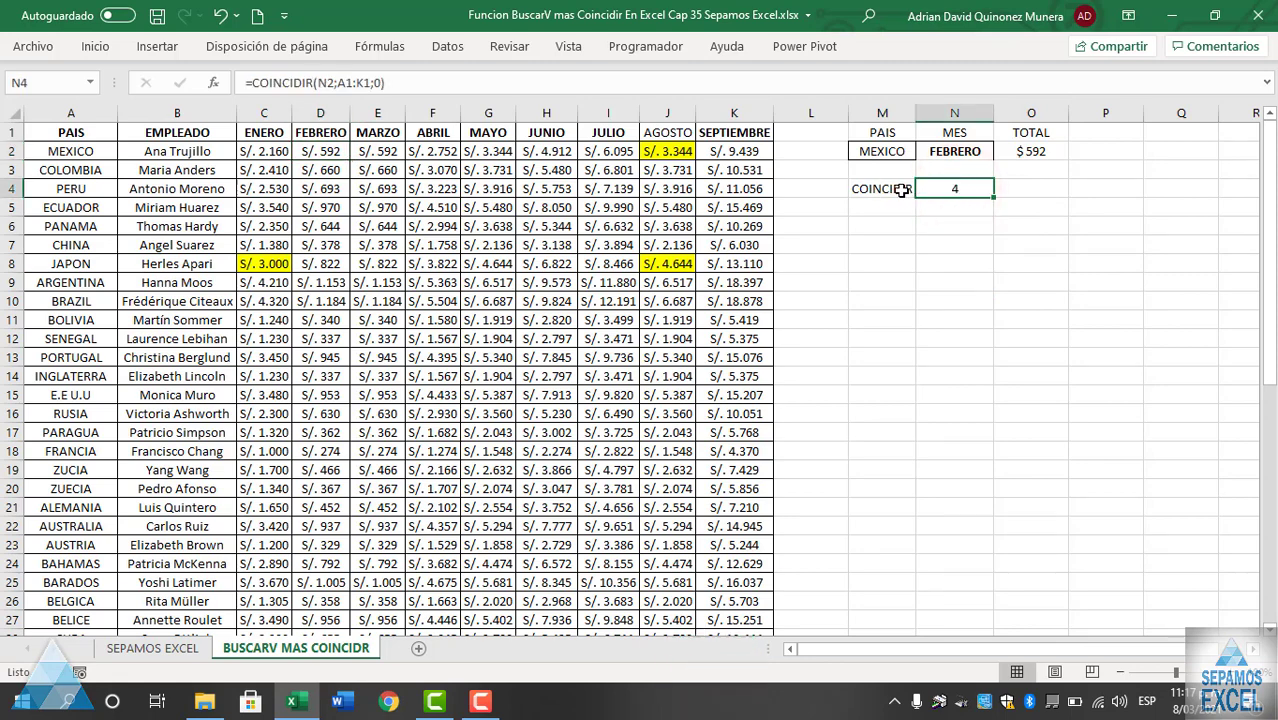
- Pick MARZO, then MAYO as MES, comparing TOTAL with MEXICO's values in E2 and G2
click(933, 152)
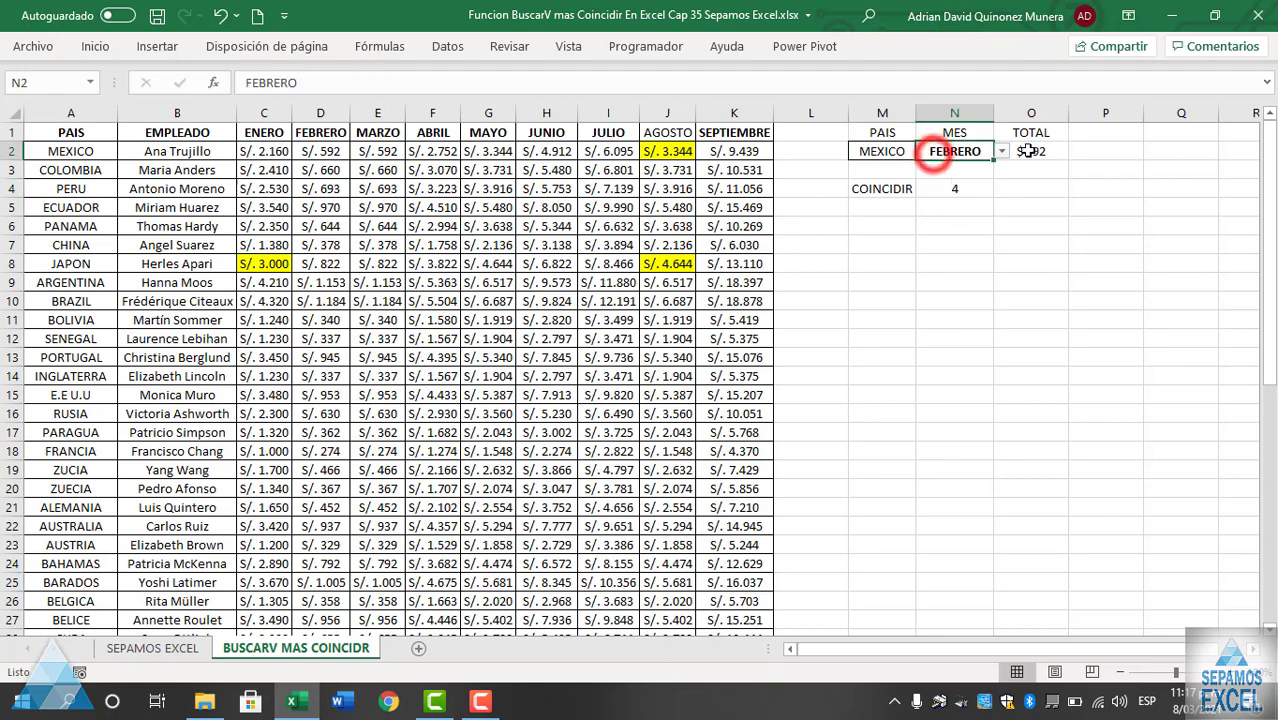
click(1002, 151)
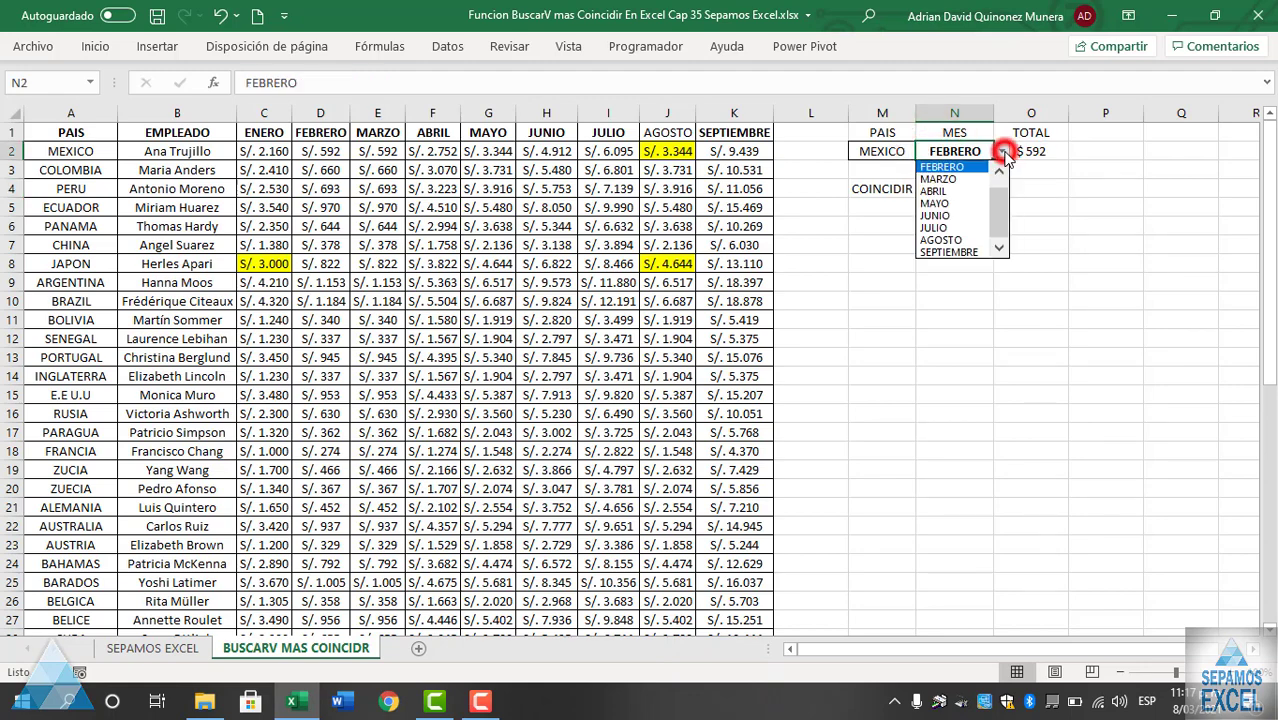
click(962, 179)
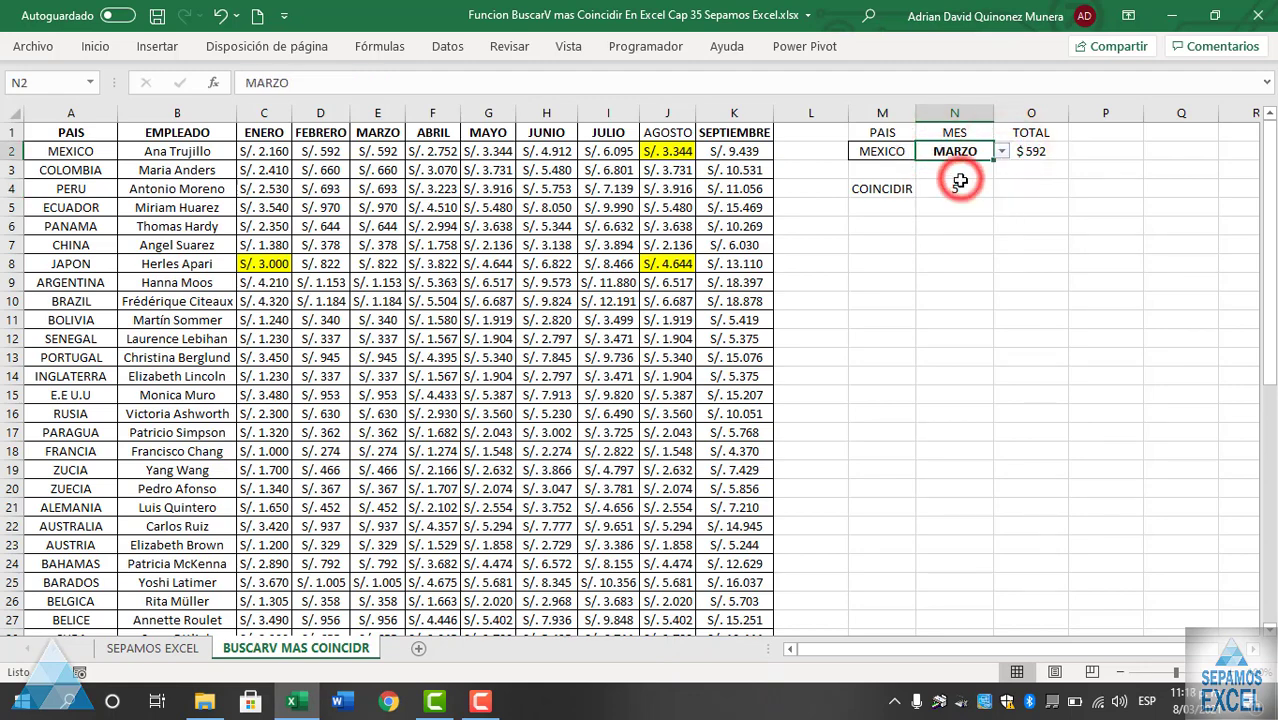
click(383, 151)
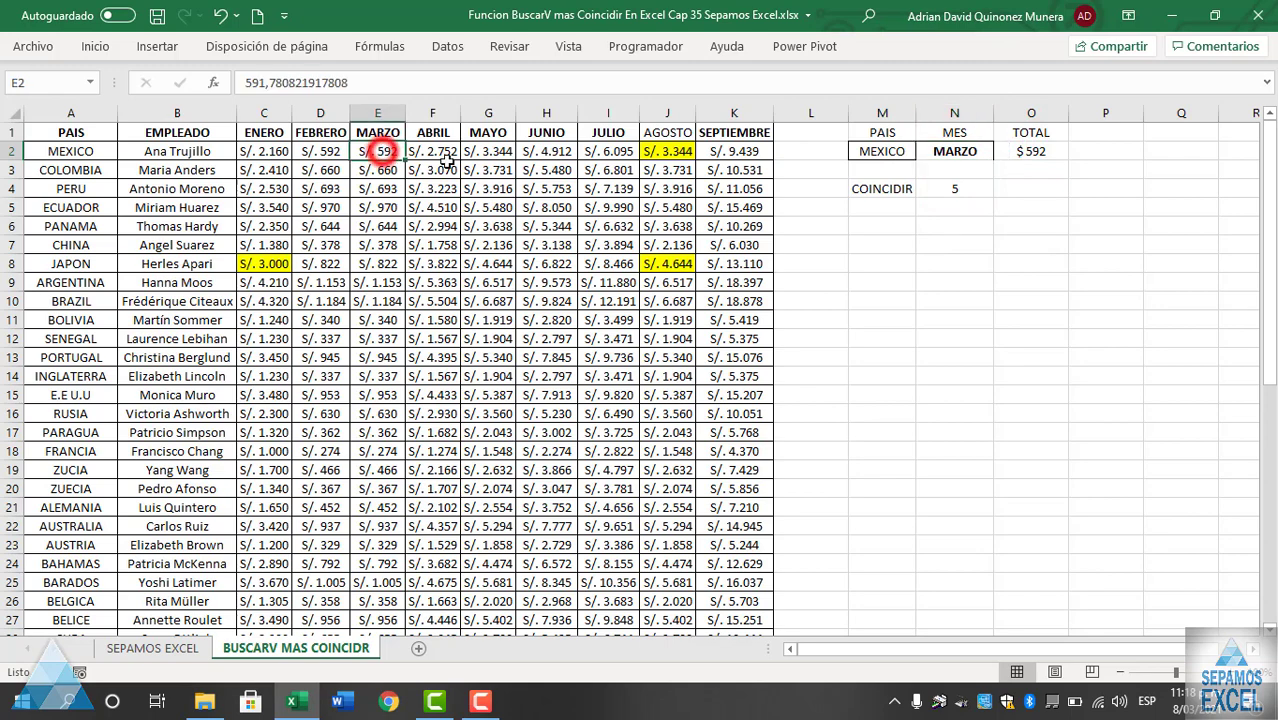
click(975, 153)
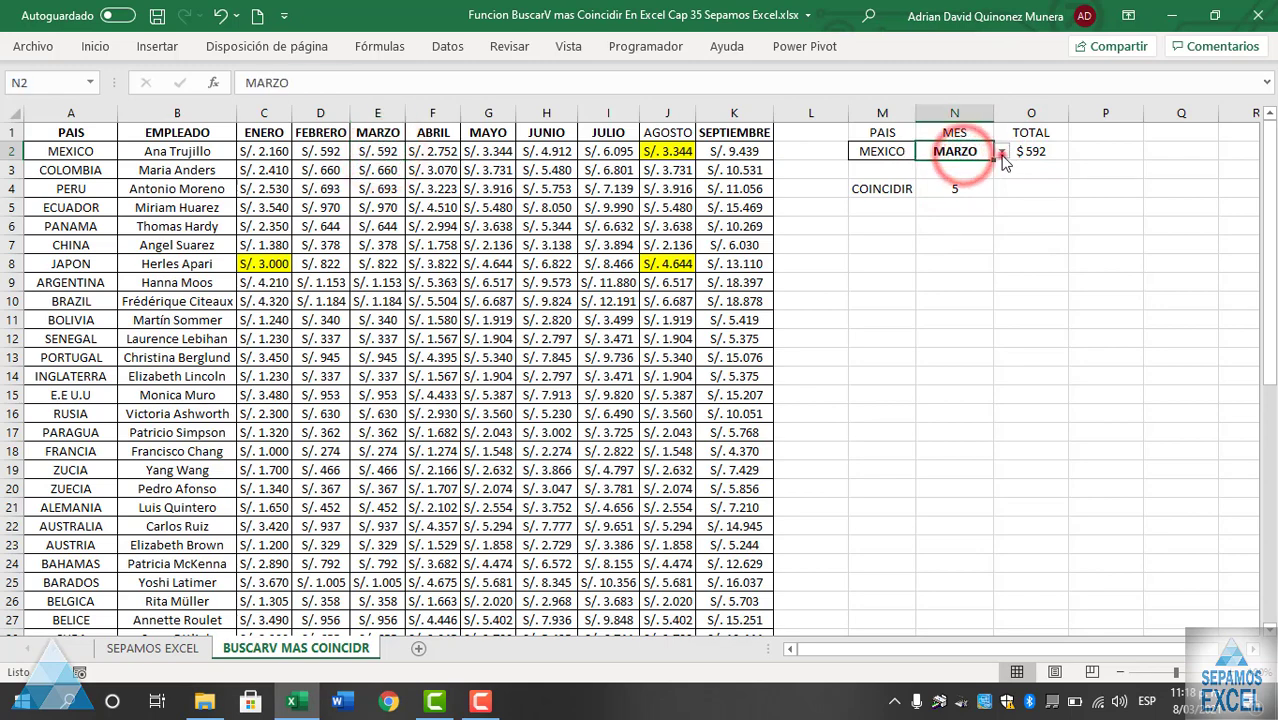
click(1001, 152)
click(955, 198)
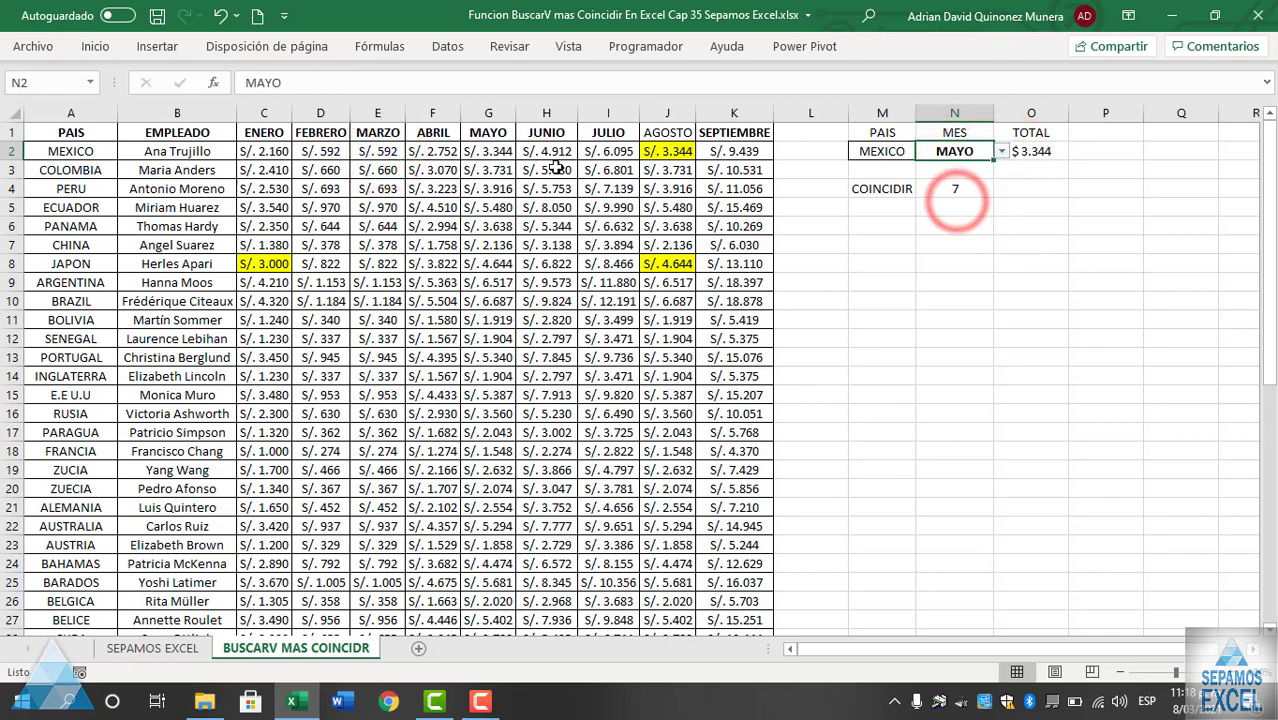
click(485, 152)
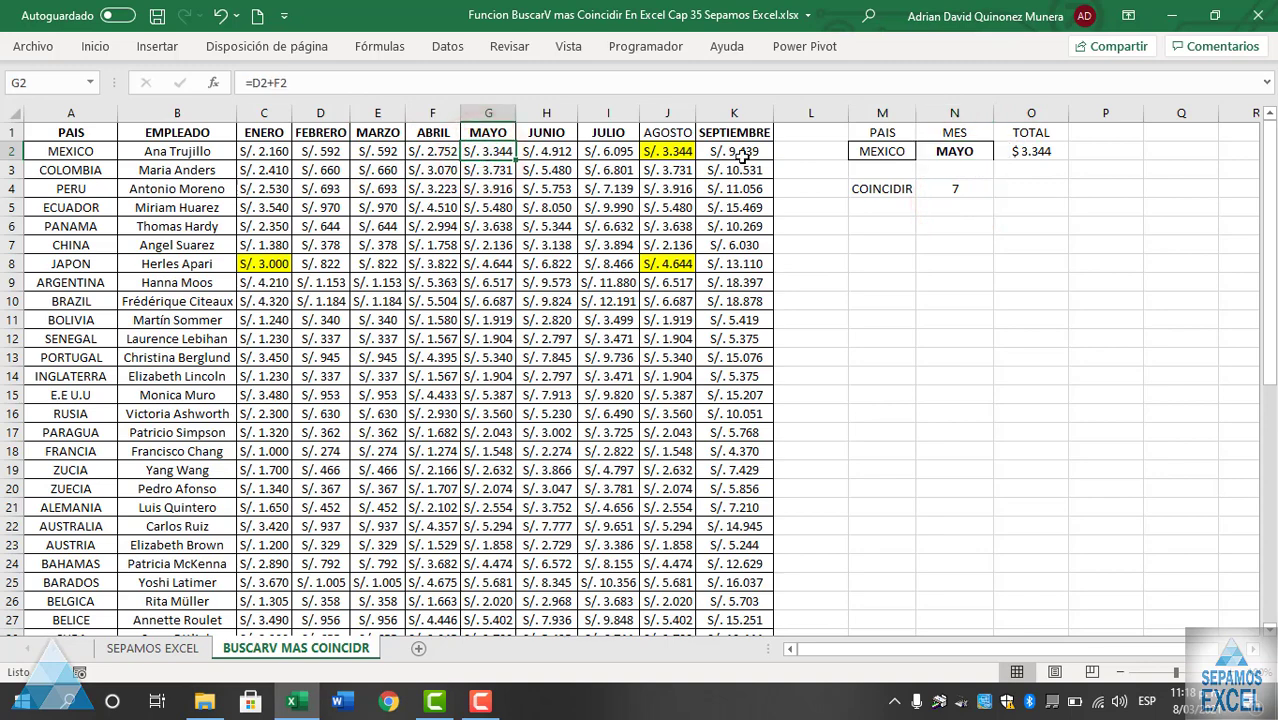
- Set MES back to FEBRERO so TOTAL reads $ 592 and COINCIDIR 4
click(970, 152)
click(1001, 152)
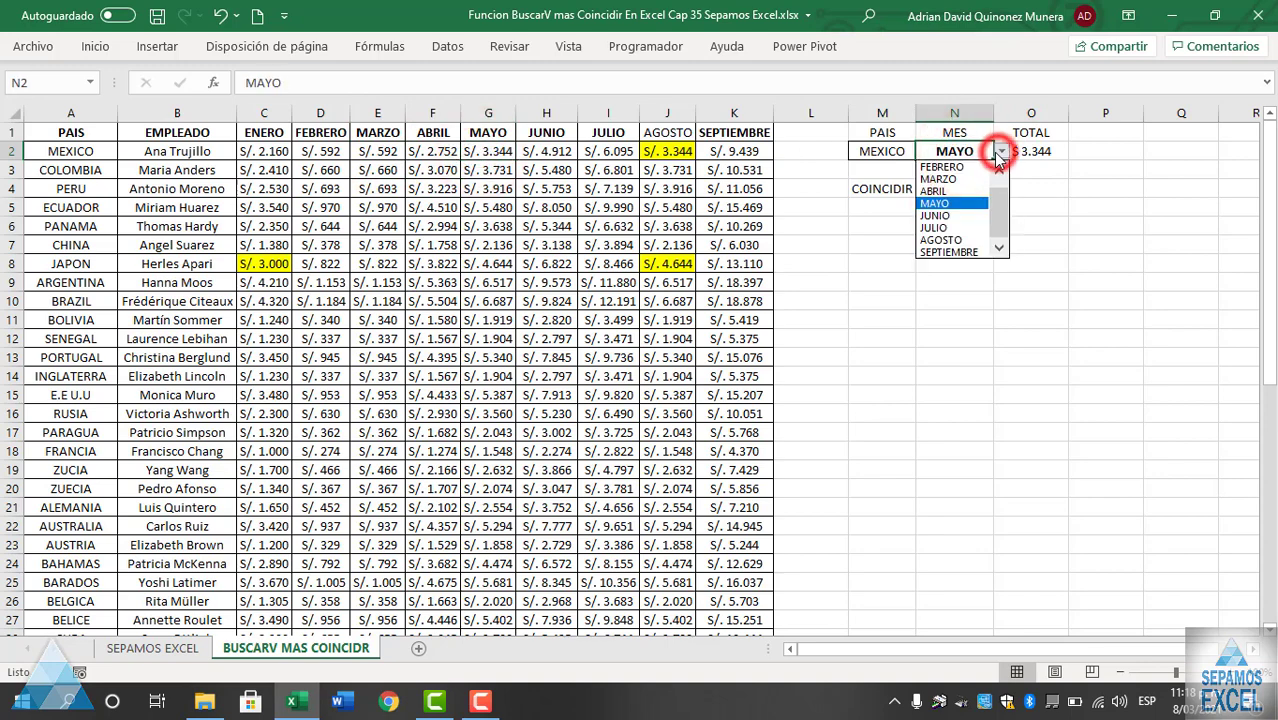
click(965, 168)
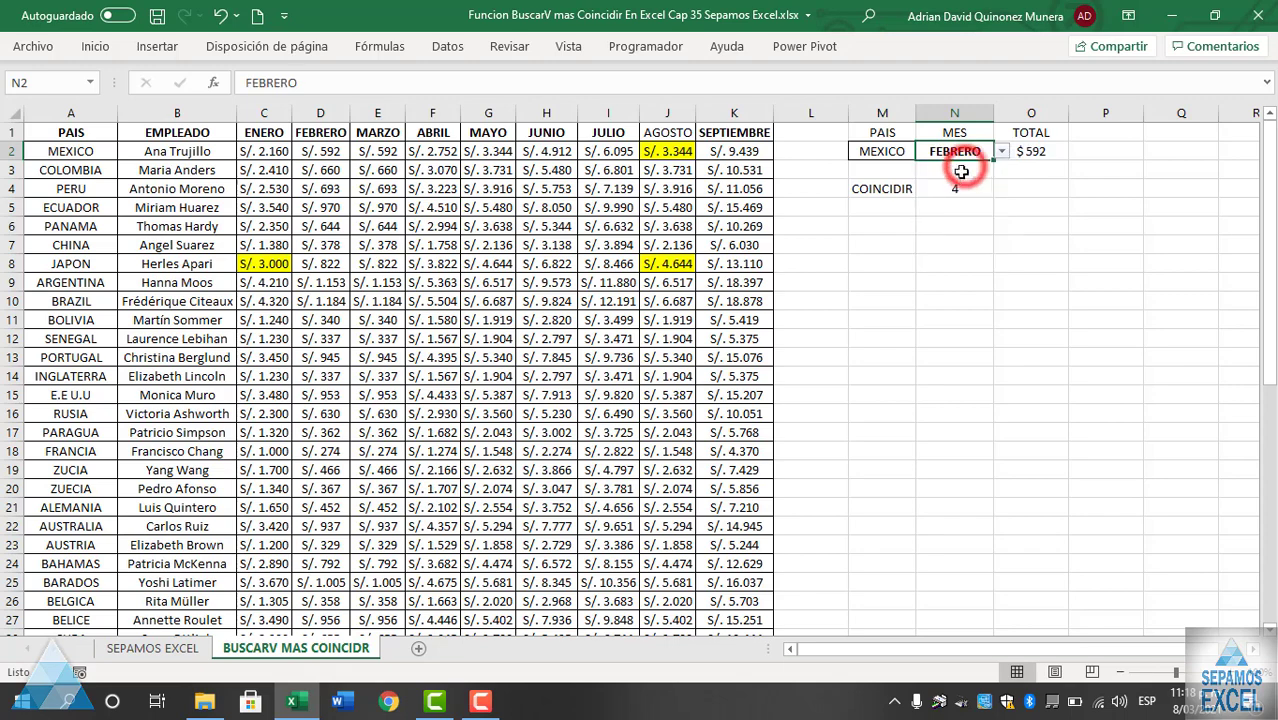
click(935, 245)
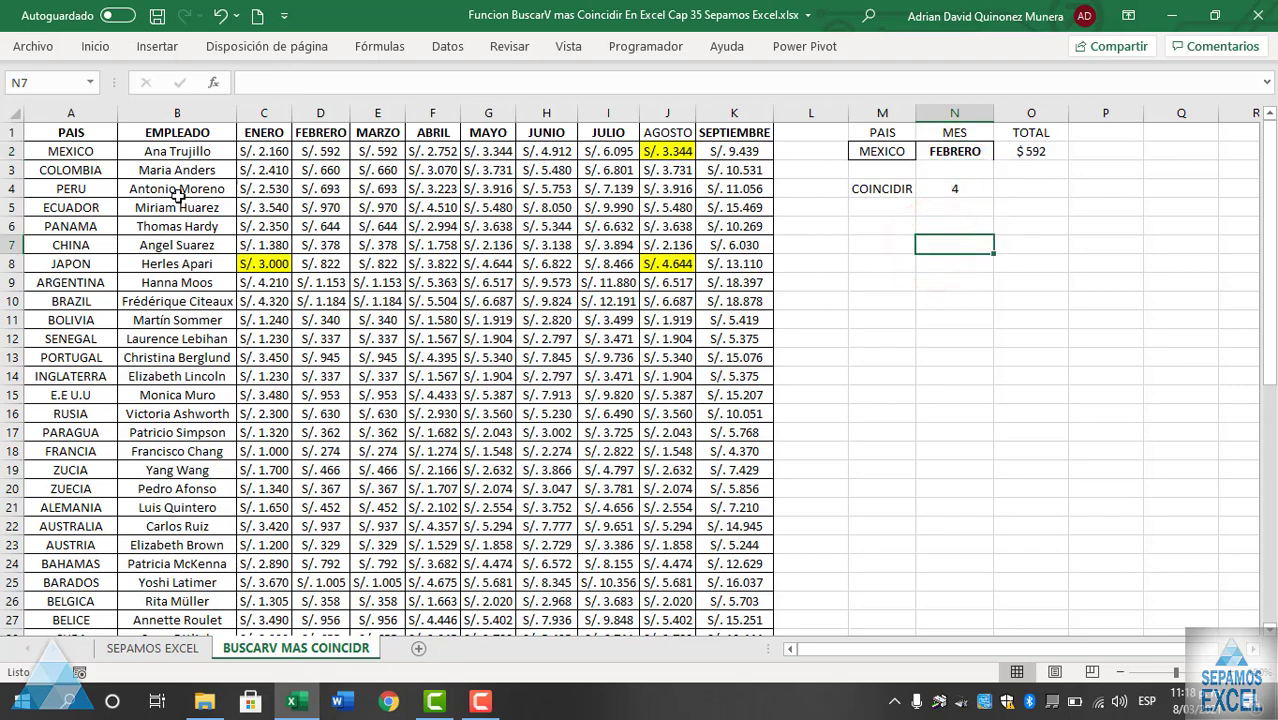
click(98, 47)
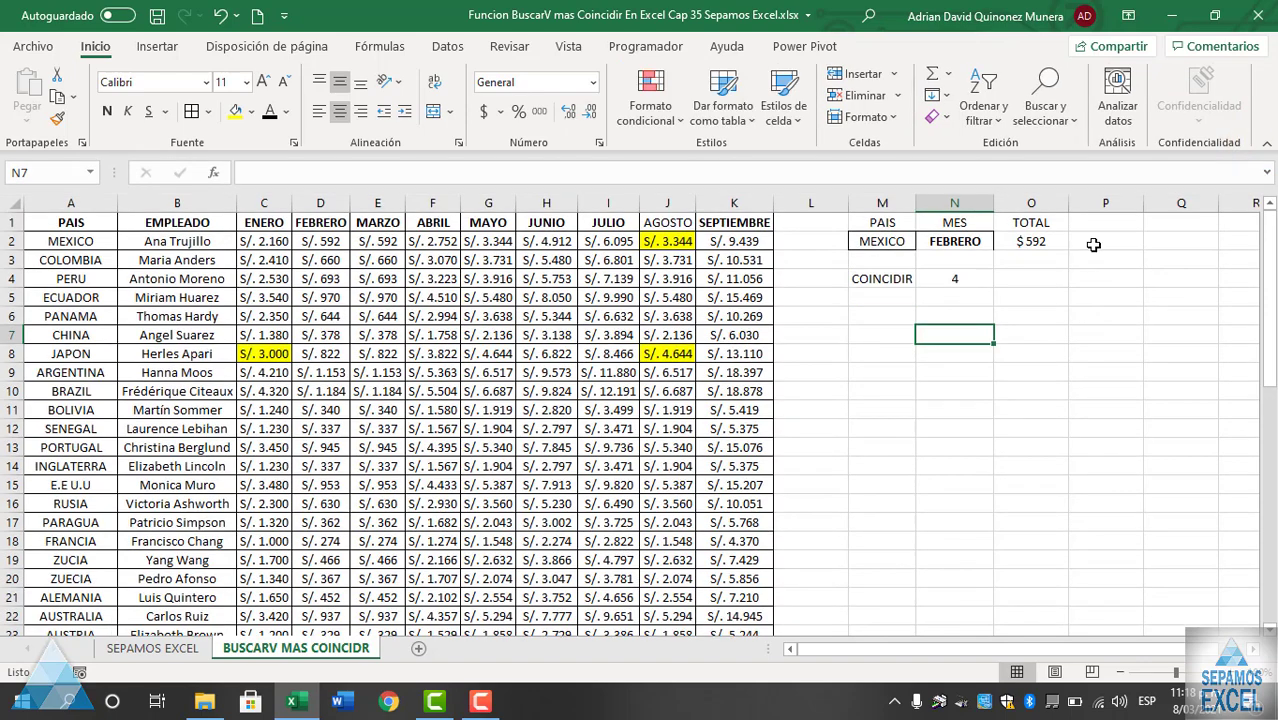
- Start a BUSCARV formula in P2 using M2 as lookup value and A1:K51 as table
click(1093, 243)
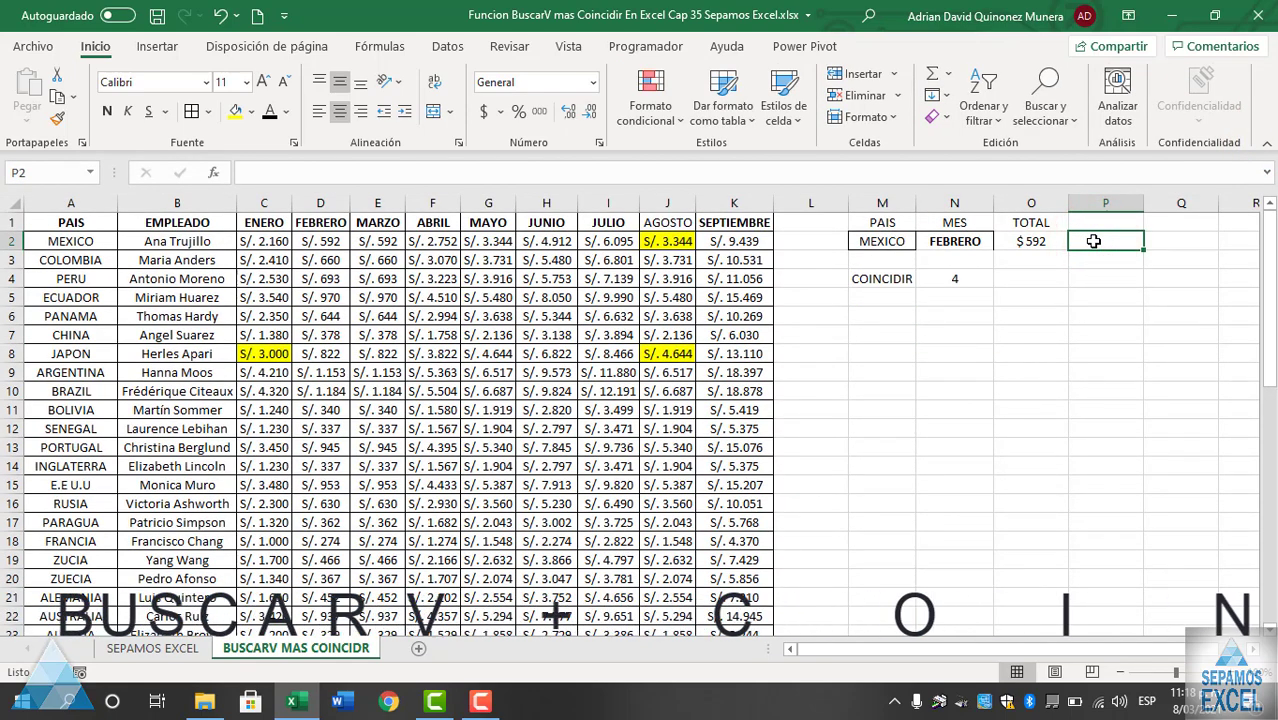
text(=B)
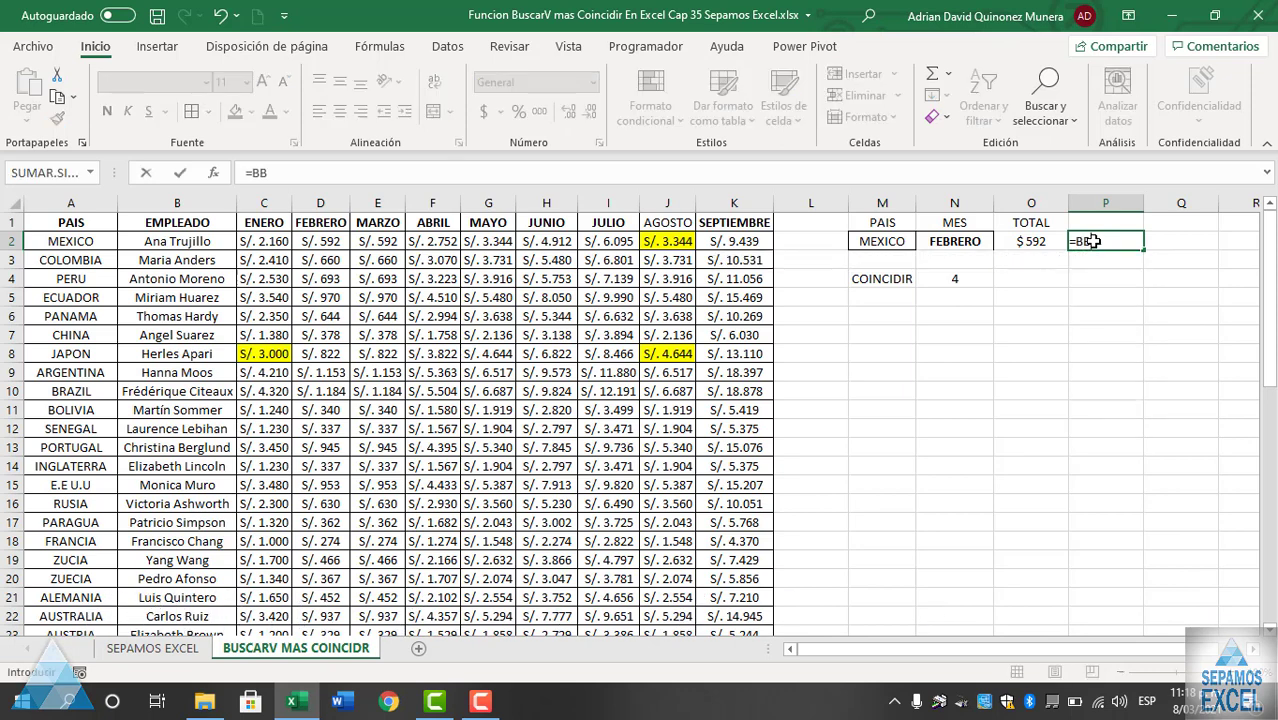
text(S)
key(BackSpace)
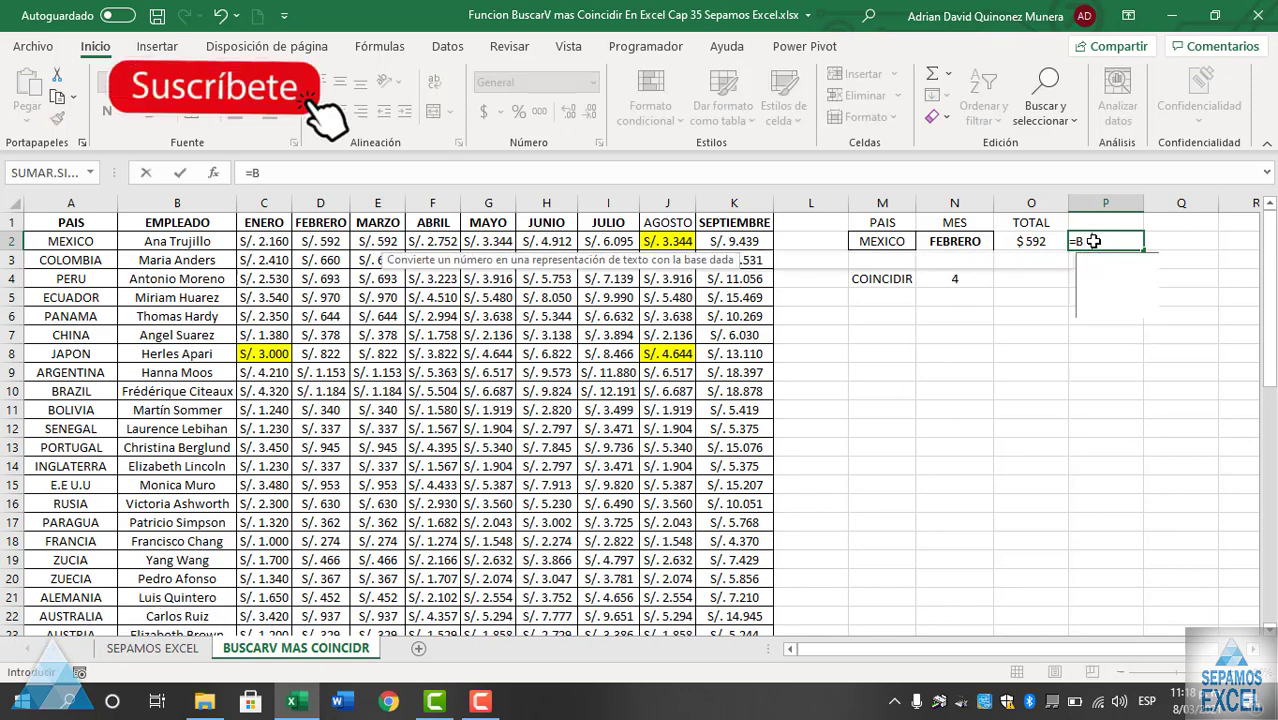
text(US)
double_click(1124, 293)
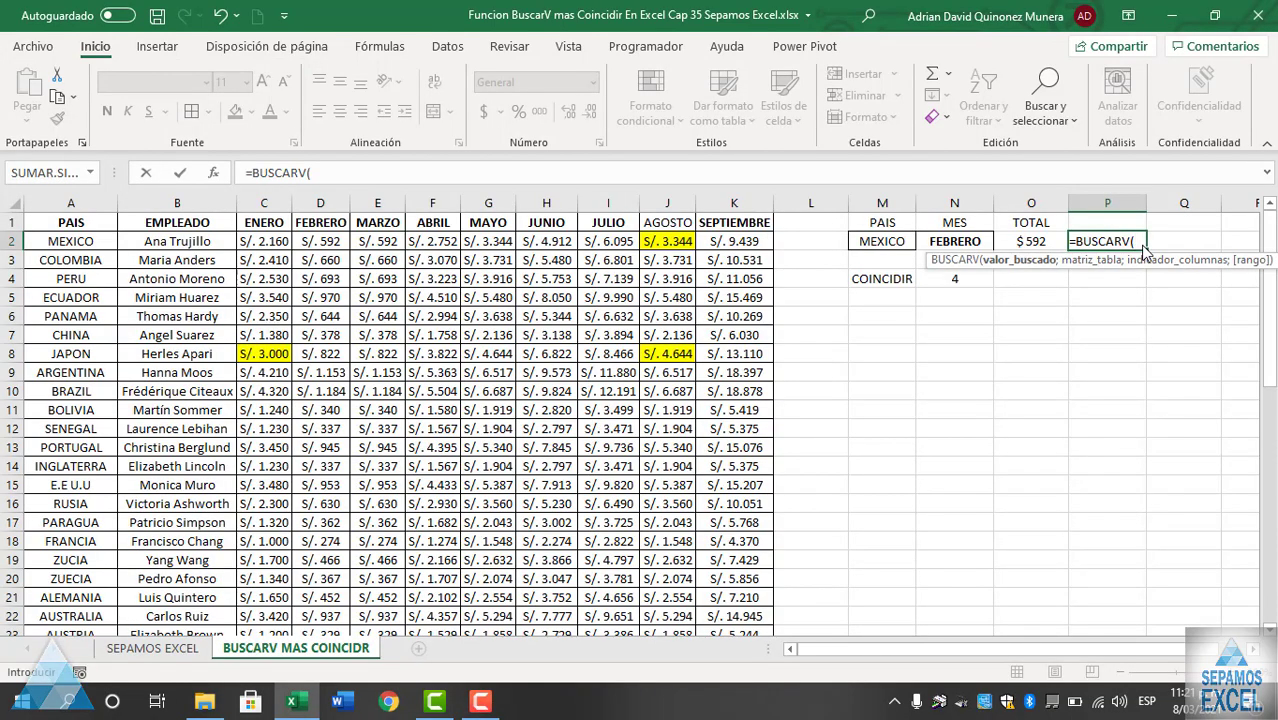
click(899, 241)
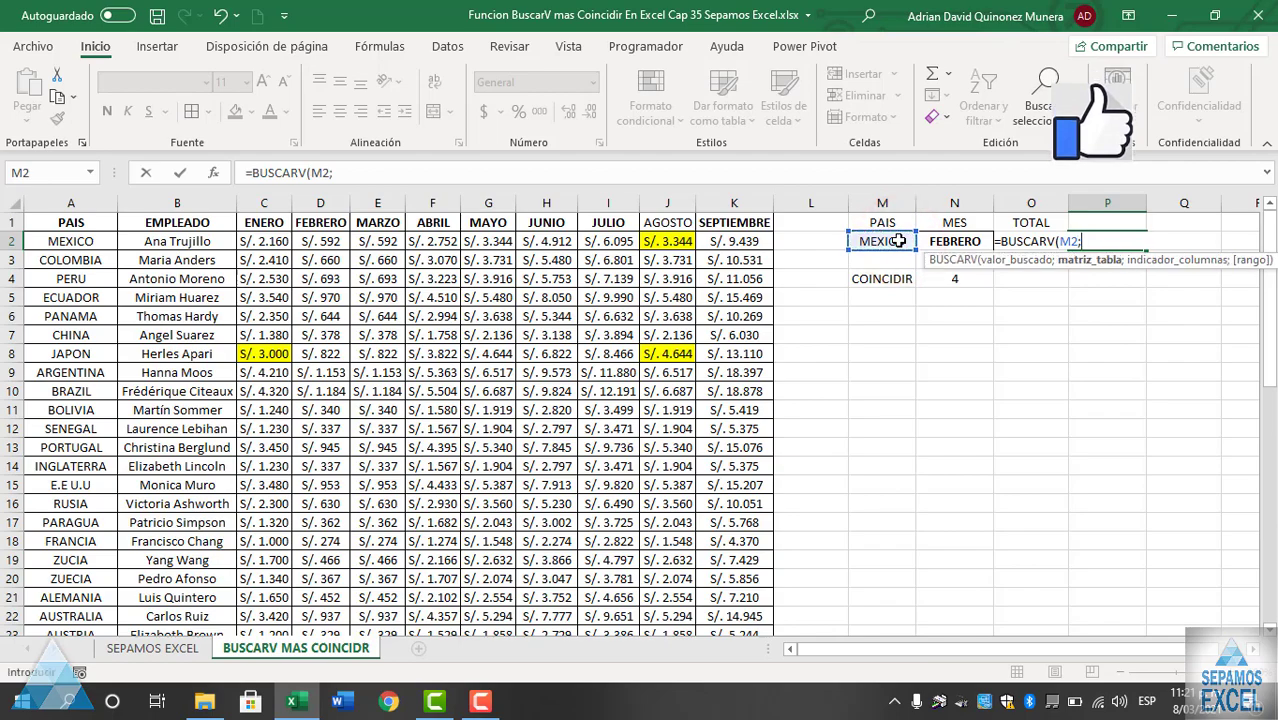
mouse_move(55, 222)
mouse_down()
mouse_move(730, 262)
mouse_move(720, 650)
mouse_move(720, 600)
mouse_up()
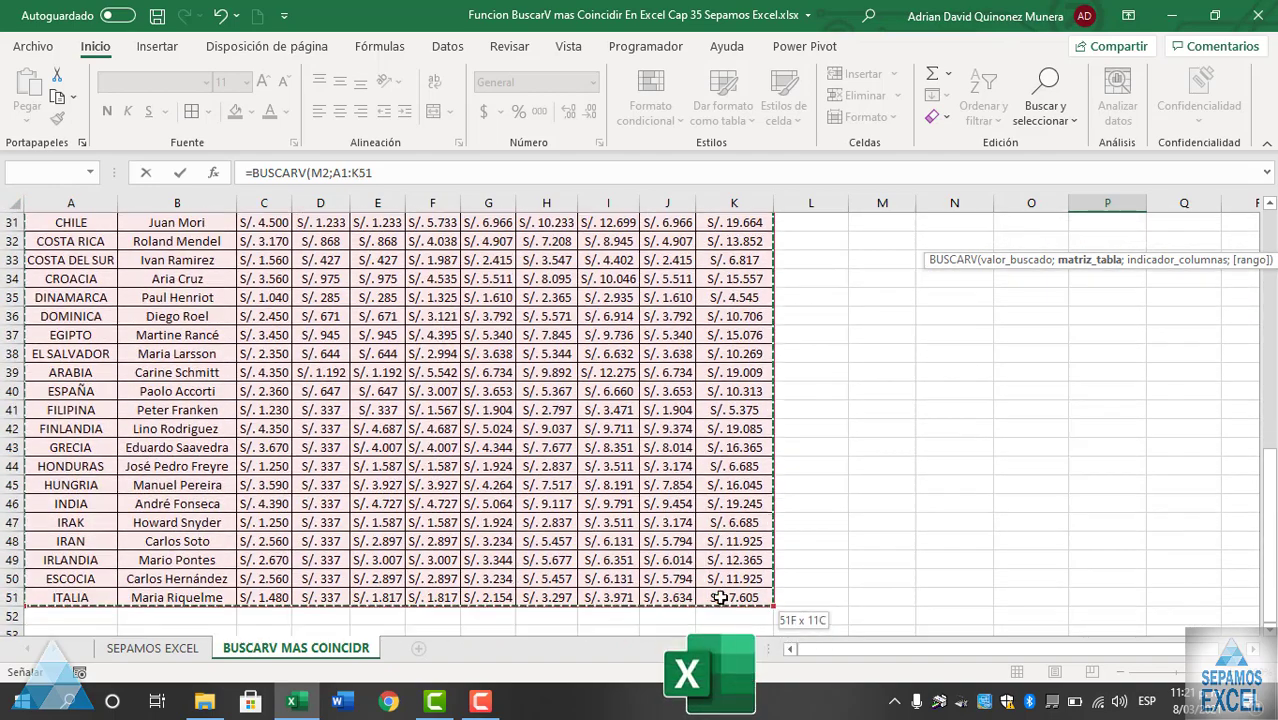
scroll(911, 458, up, 8)
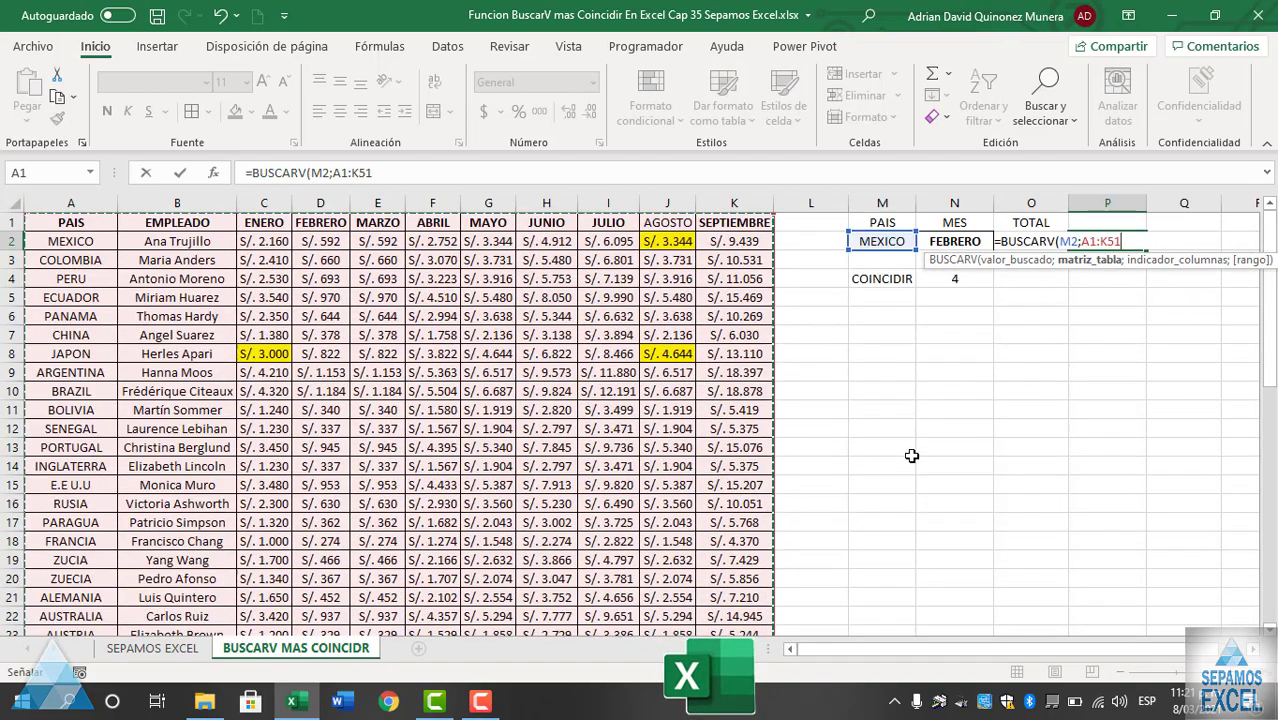
- Add a nested COINCIDIR and open its function arguments window
text(;)
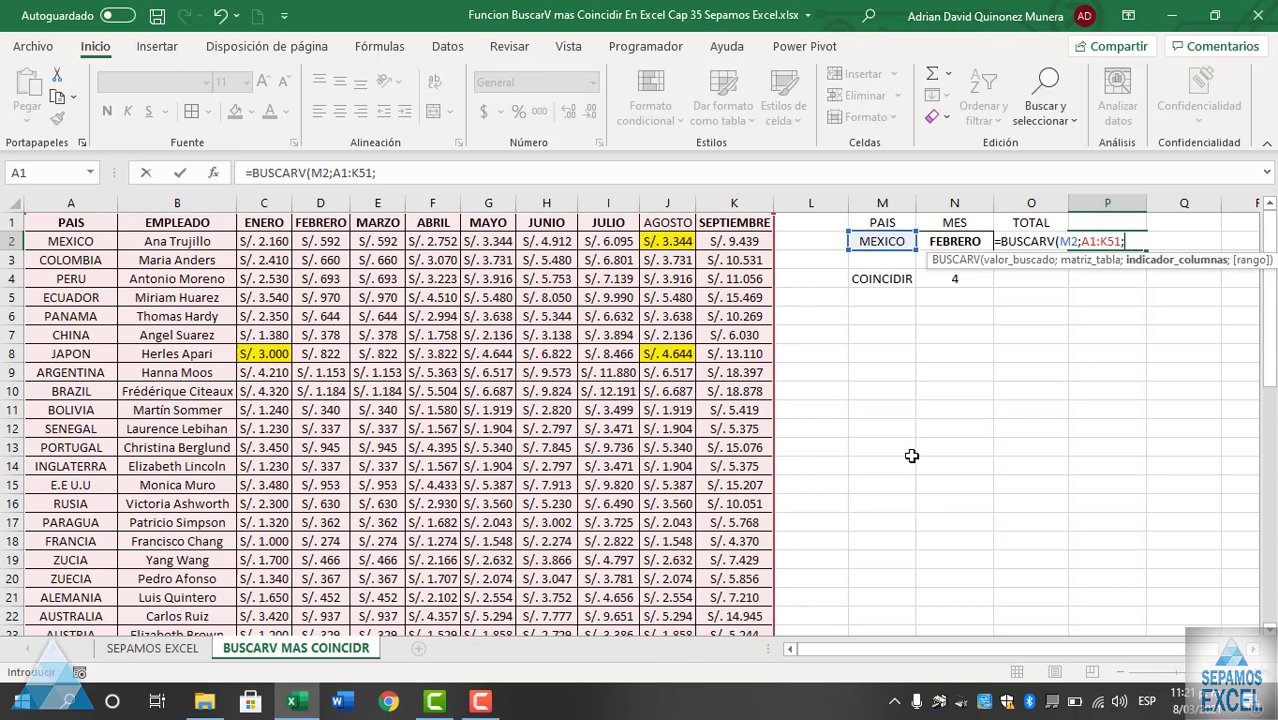
text(COI)
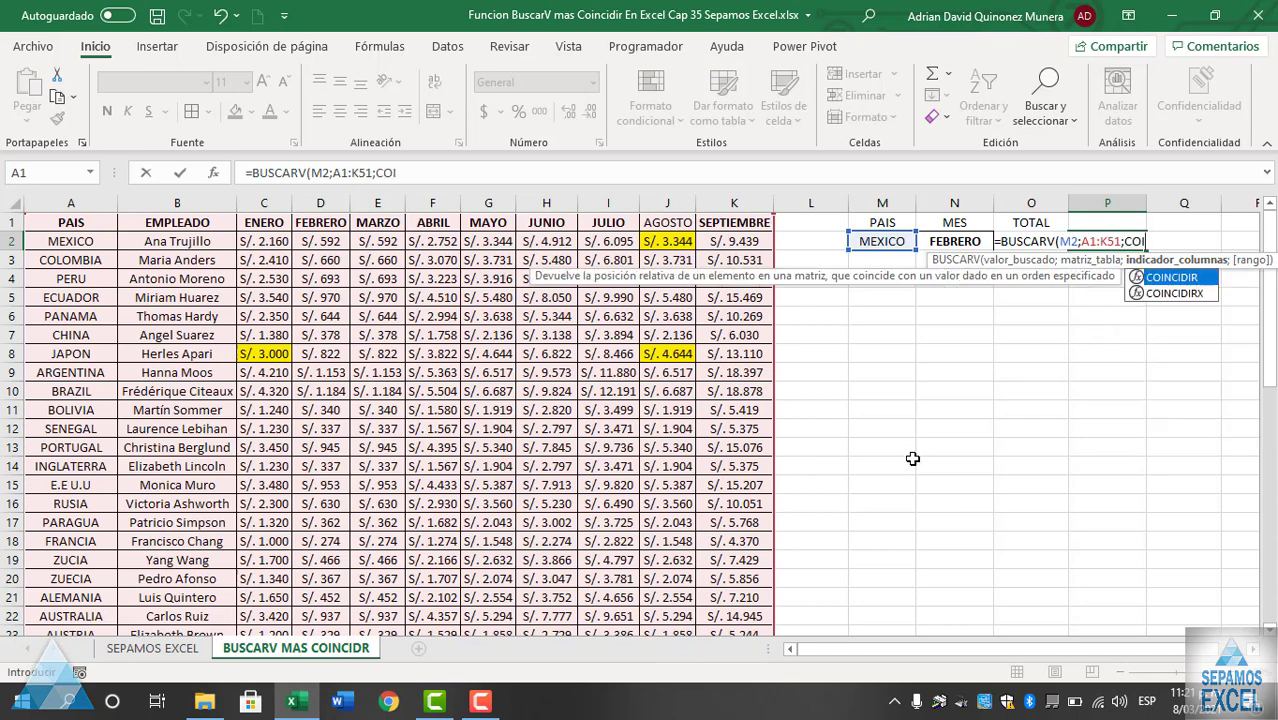
double_click(1172, 277)
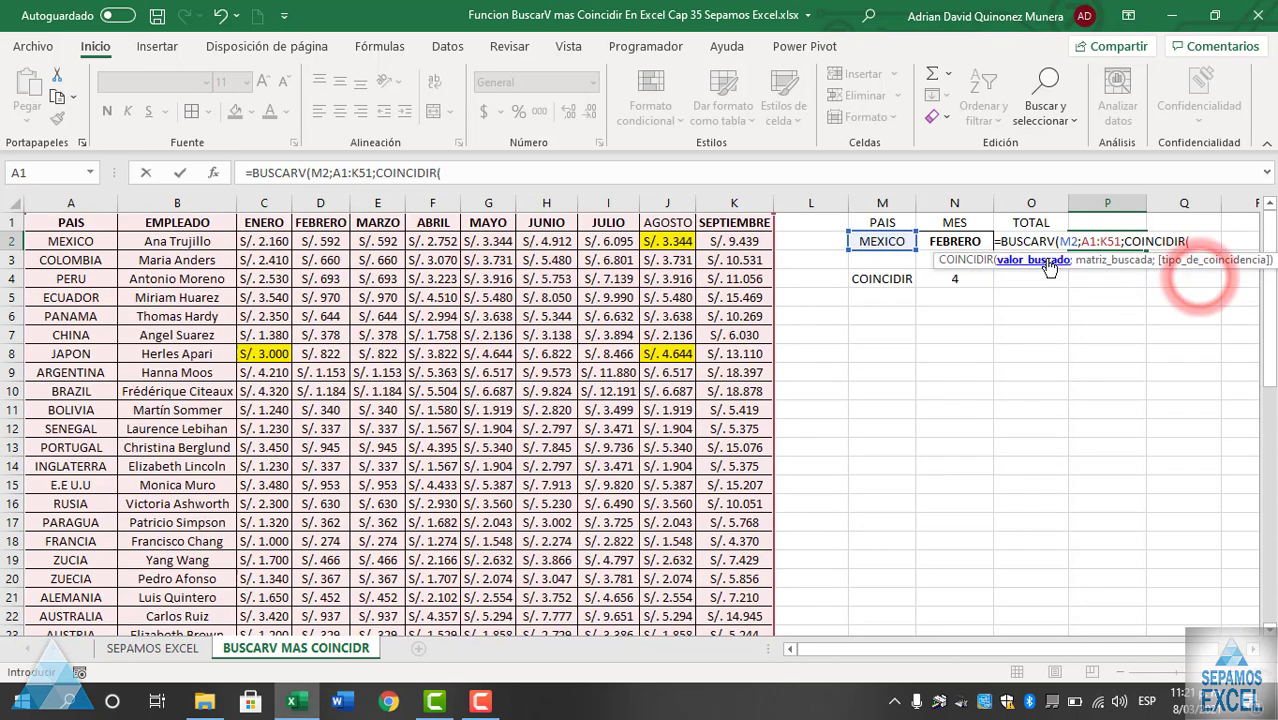
click(214, 174)
drag(910, 375, 898, 344)
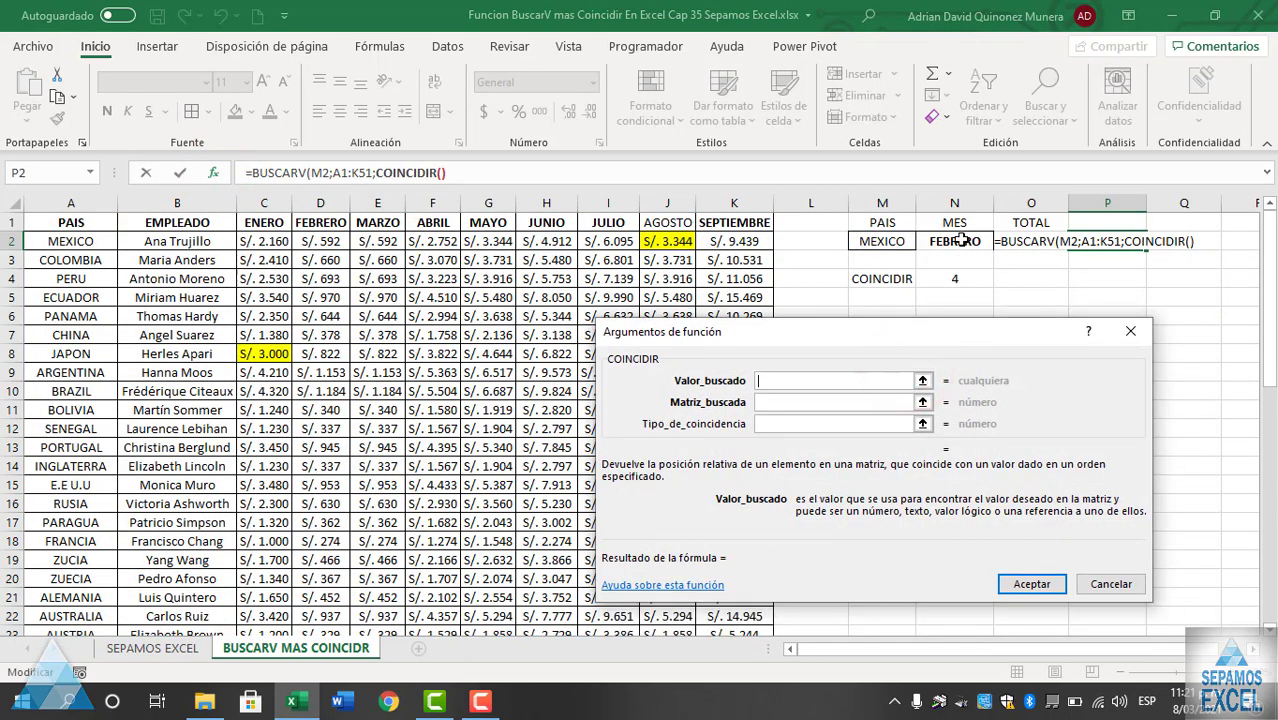
- Fill COINCIDIR's arguments with N2, the header row A1:K1 and match type 0
click(847, 401)
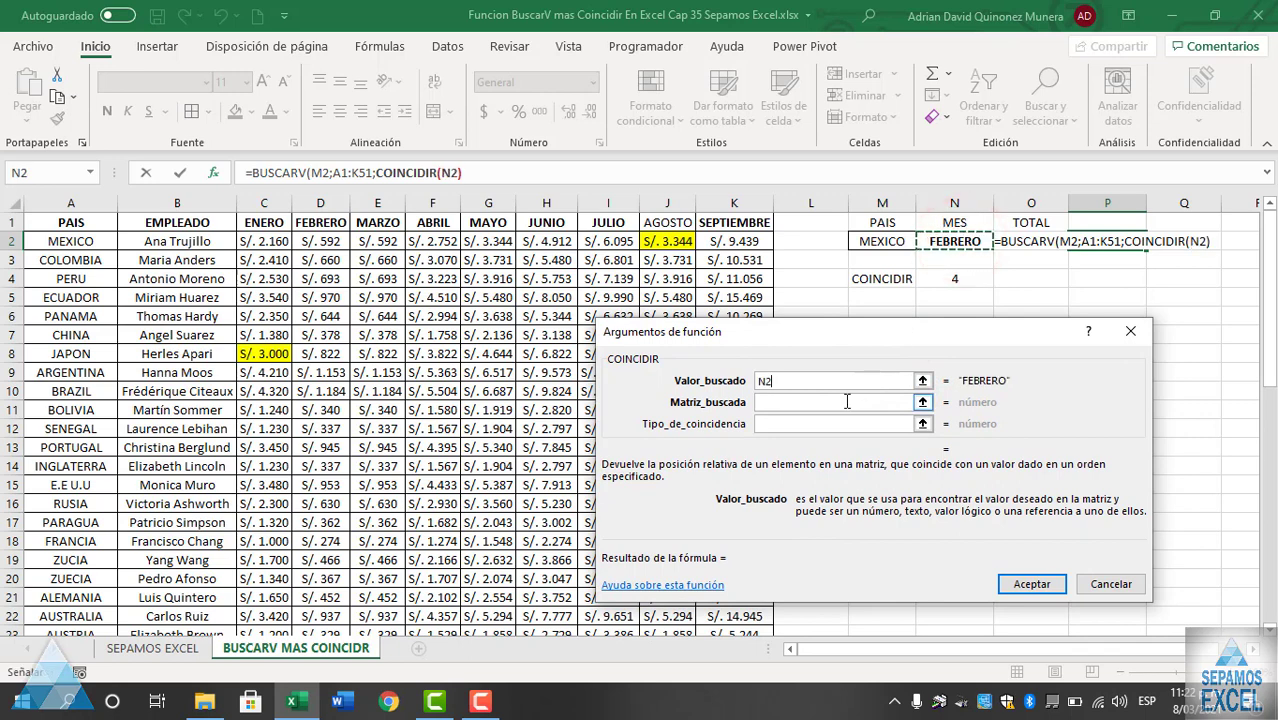
click(847, 401)
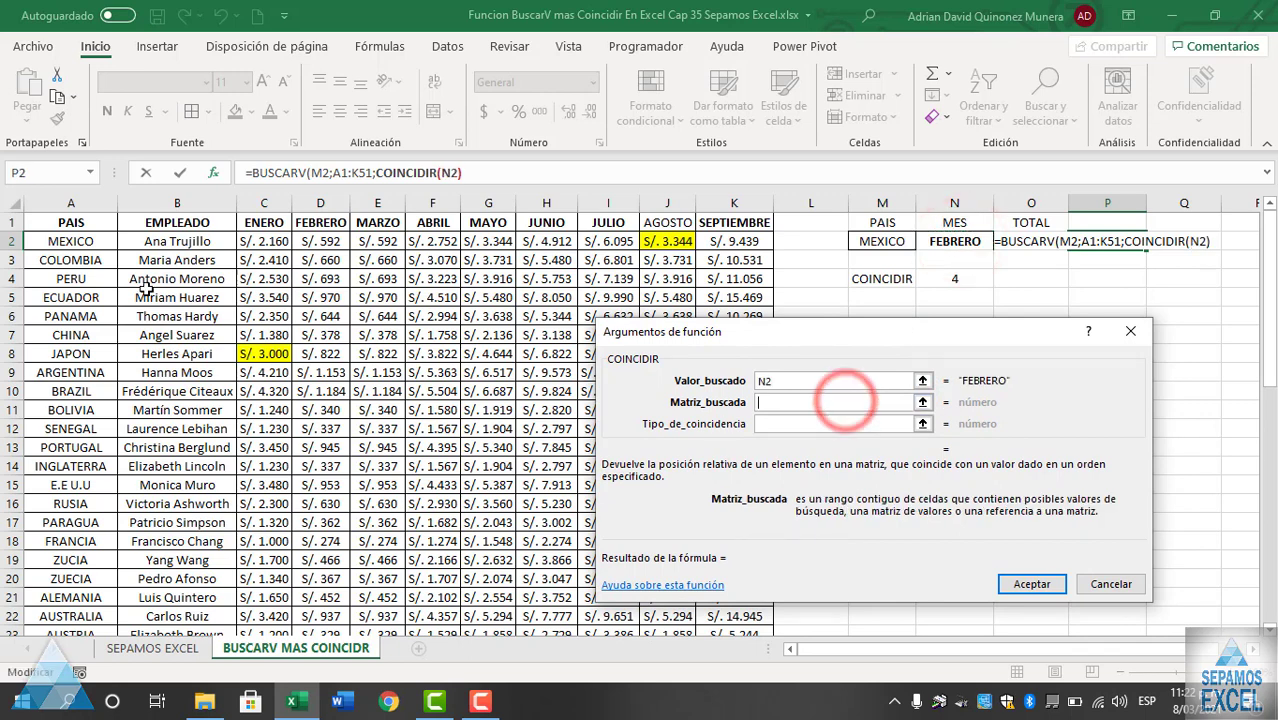
drag(71, 222, 738, 224)
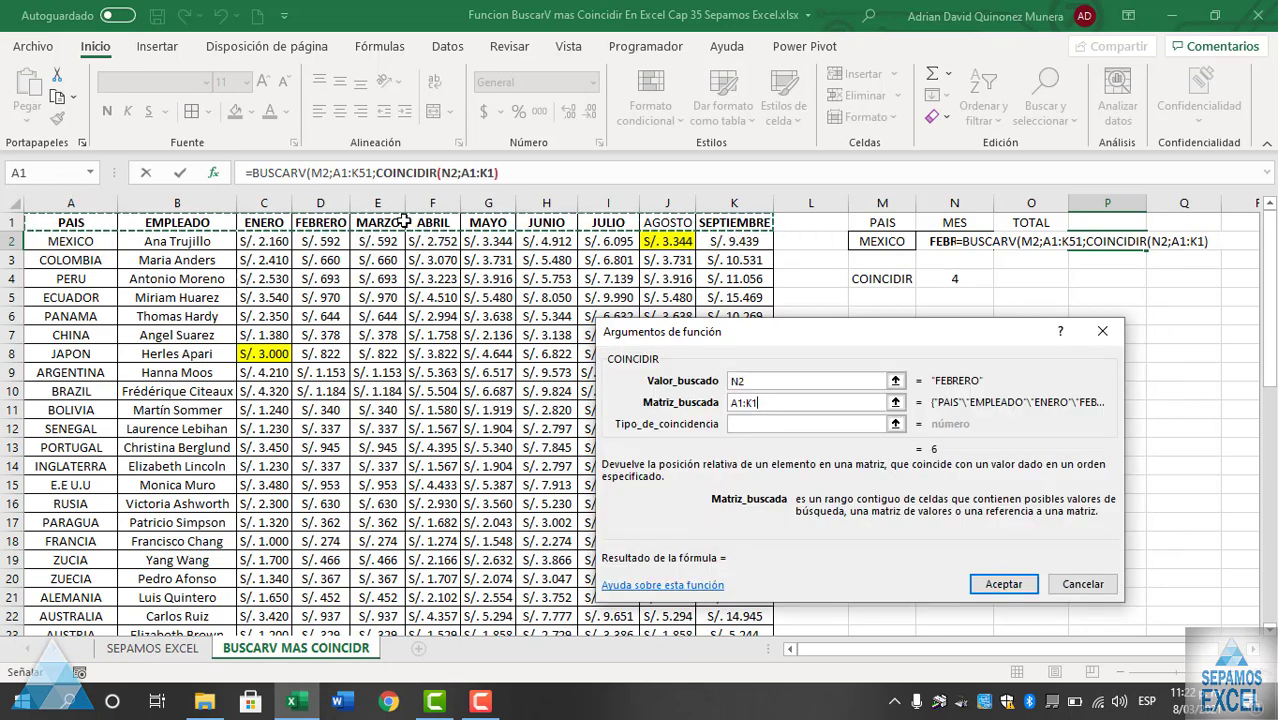
click(774, 425)
text(0)
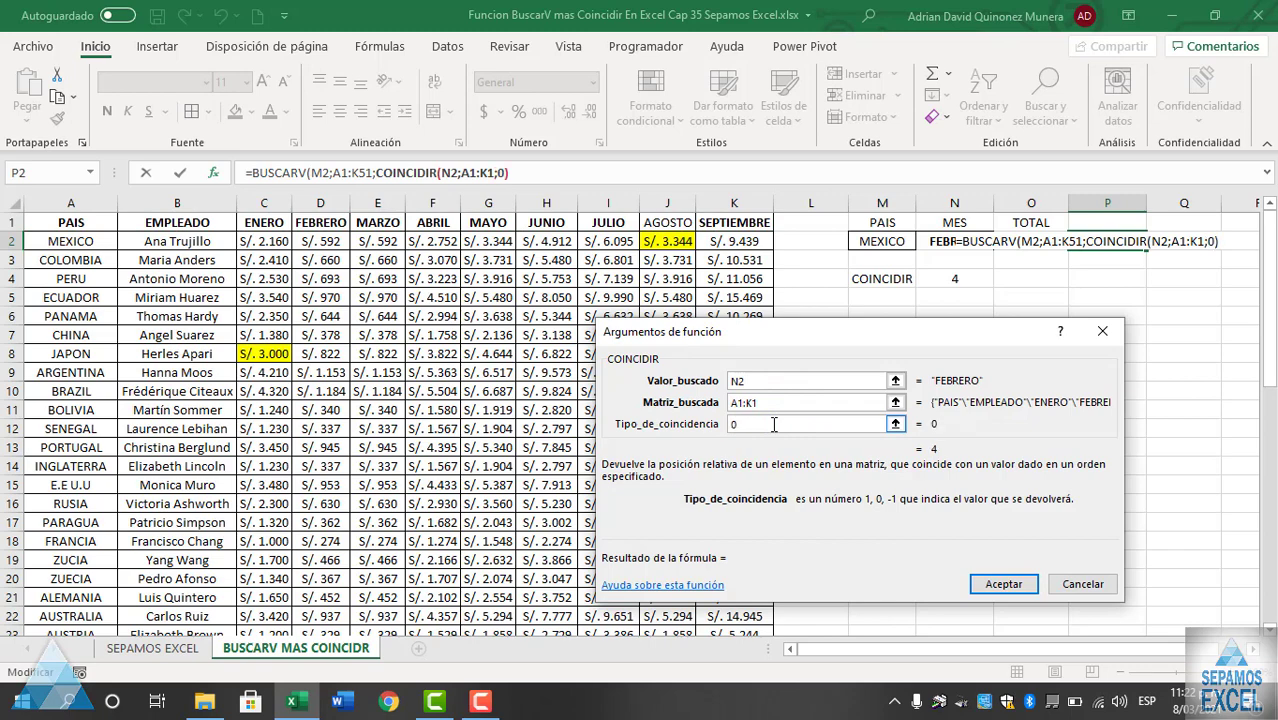
- Finish BUSCARV with range lookup FALSO so P2 returns 591,7808219
click(512, 172)
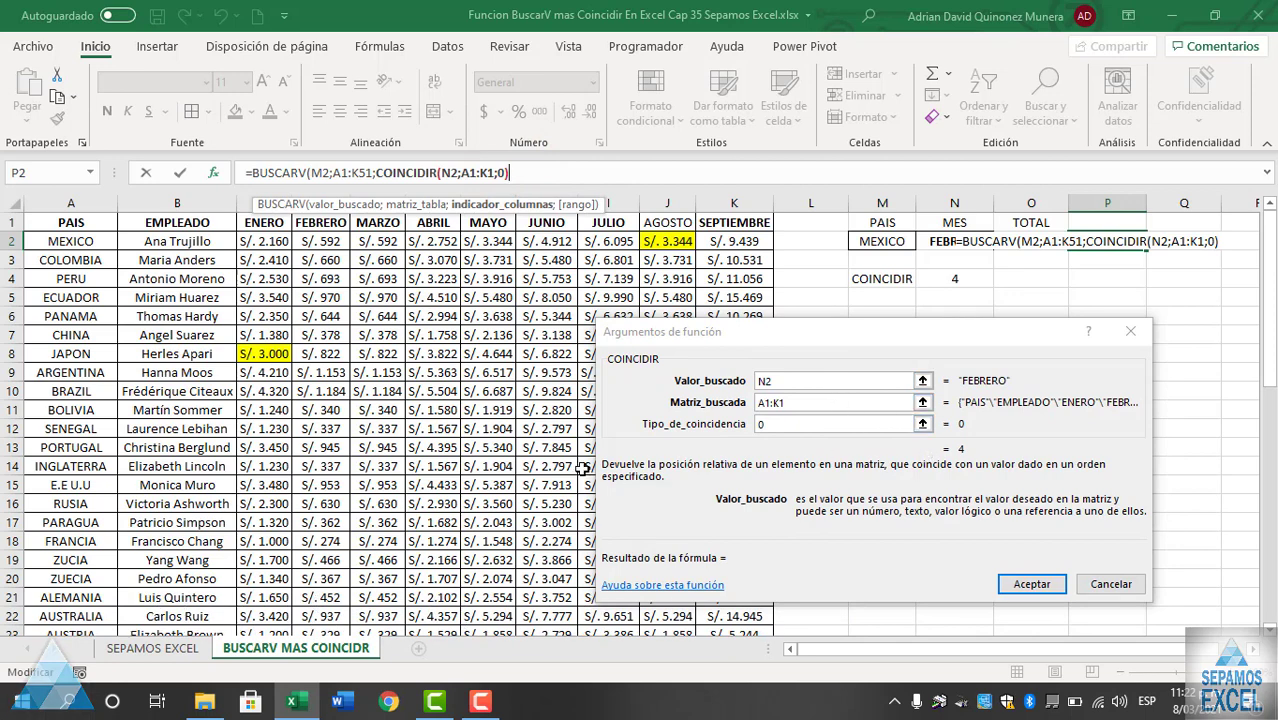
text(;)
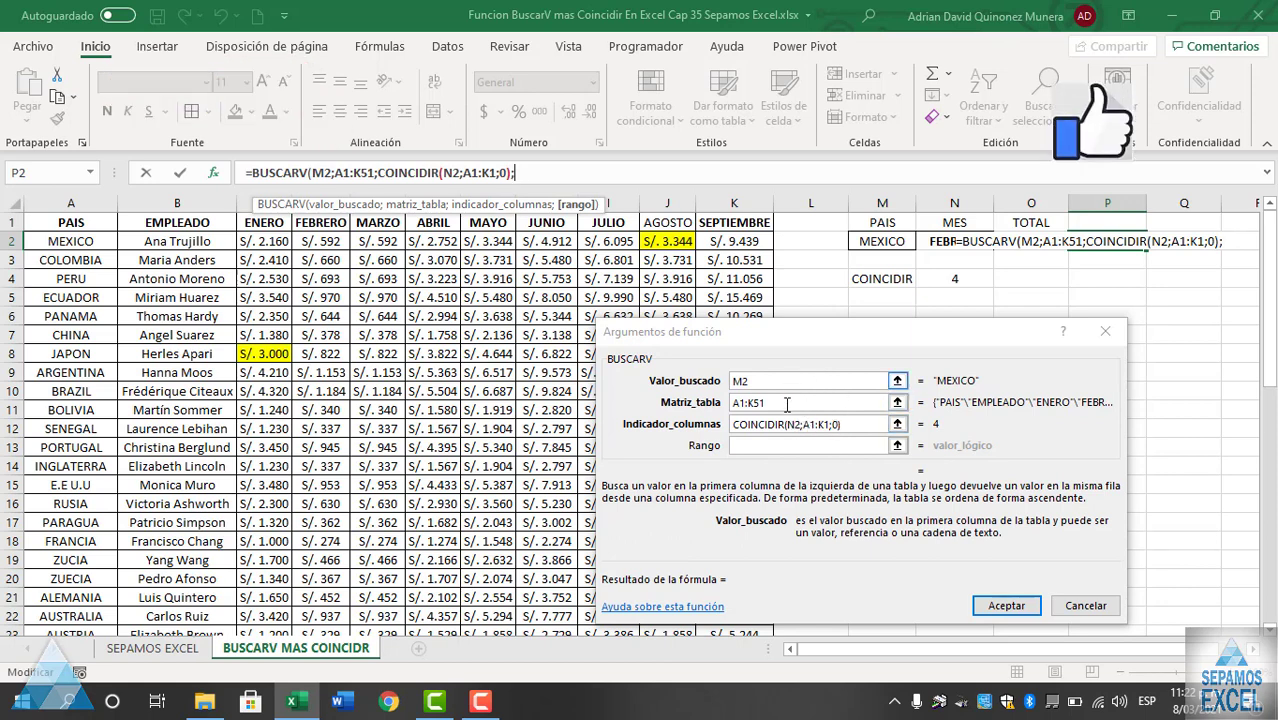
click(777, 445)
text(FA)
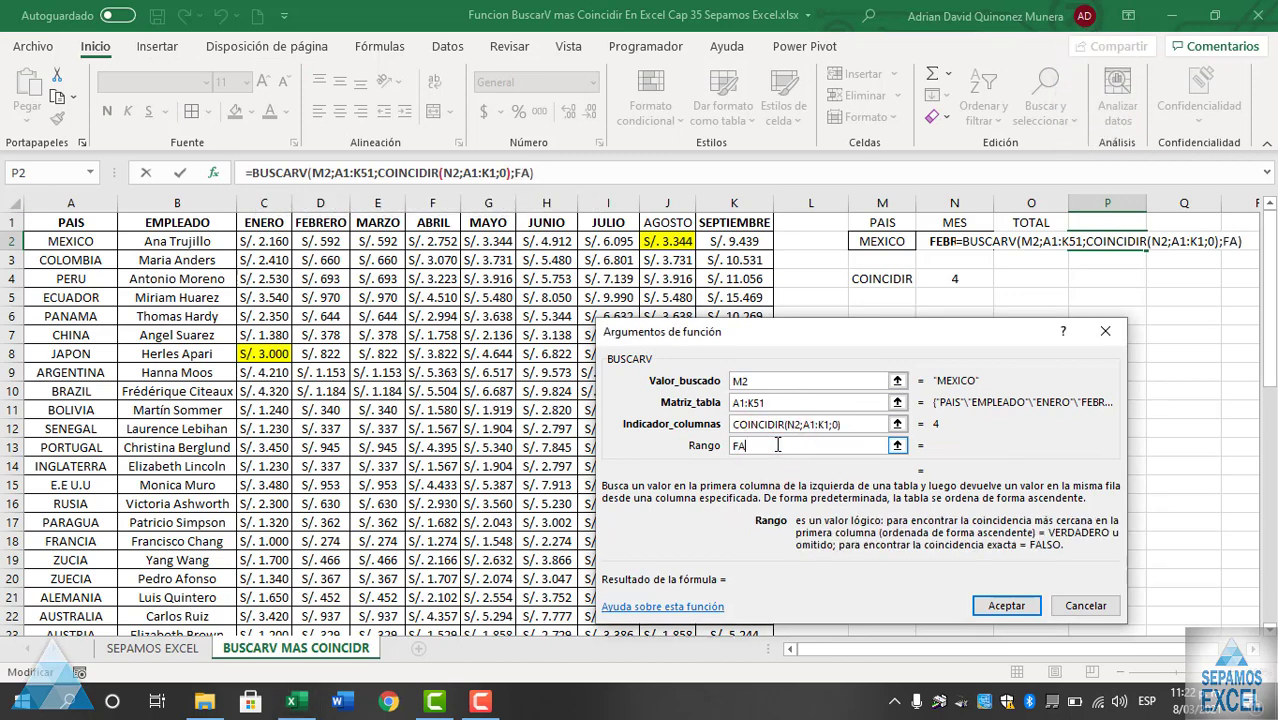
text(LSO)
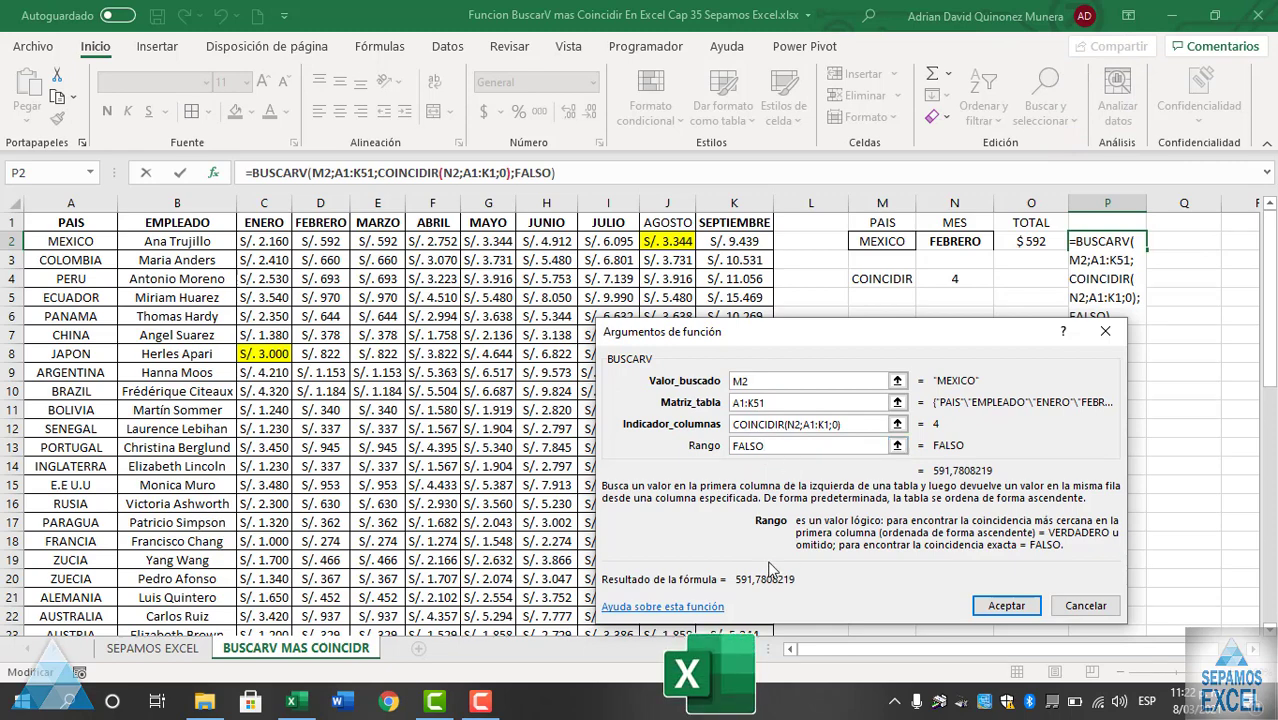
click(1020, 610)
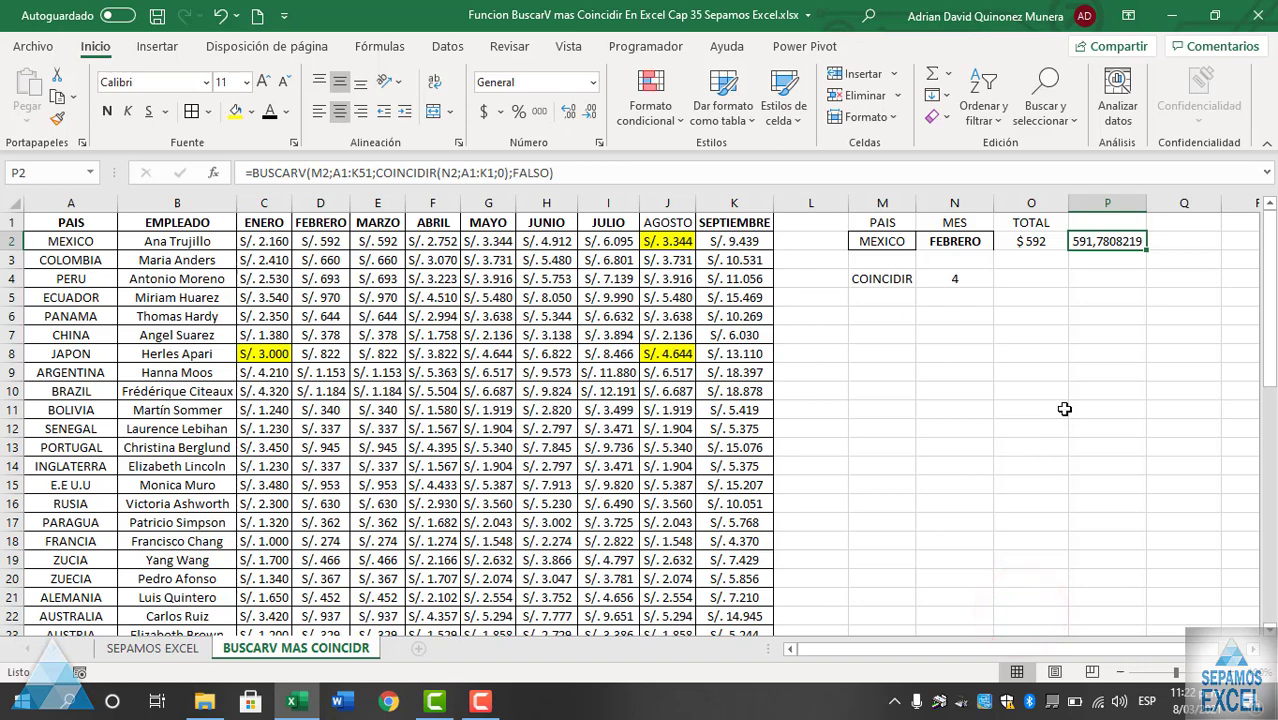
- Remove P2's decimals so it shows a whole number, then test the lookup with PANAMA and JUNIO
click(596, 116)
click(596, 116)
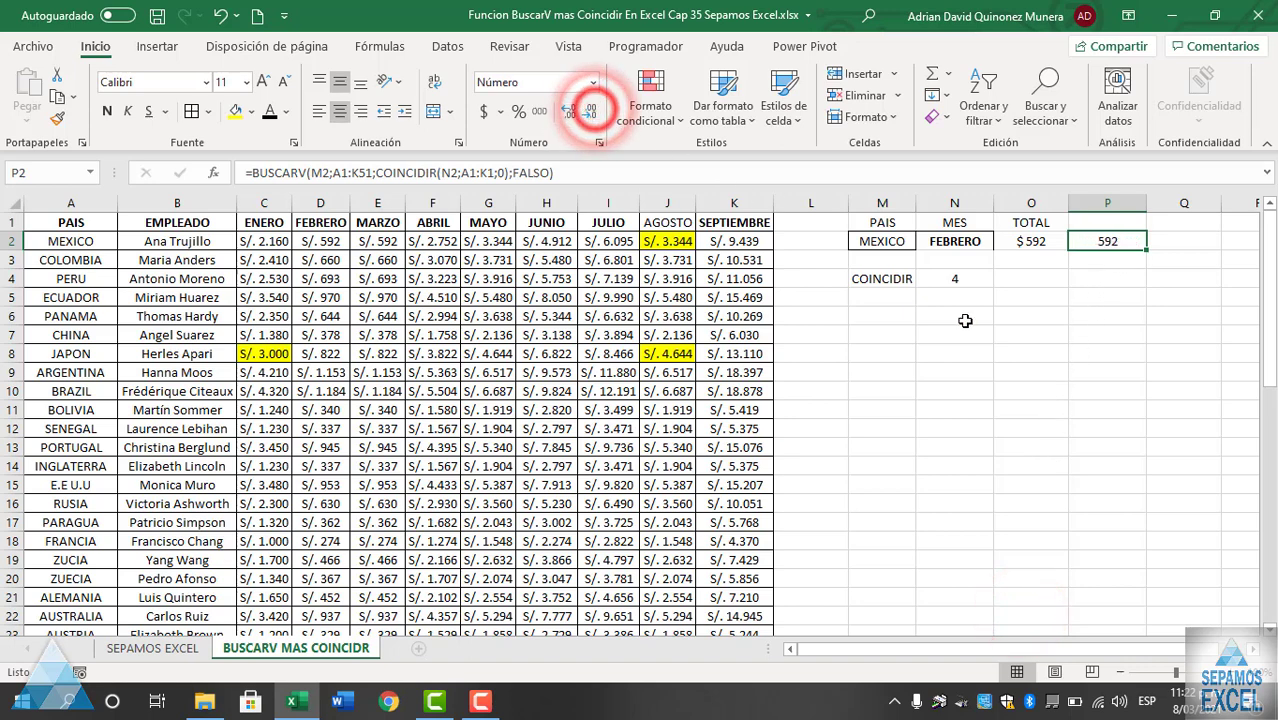
click(891, 241)
click(924, 241)
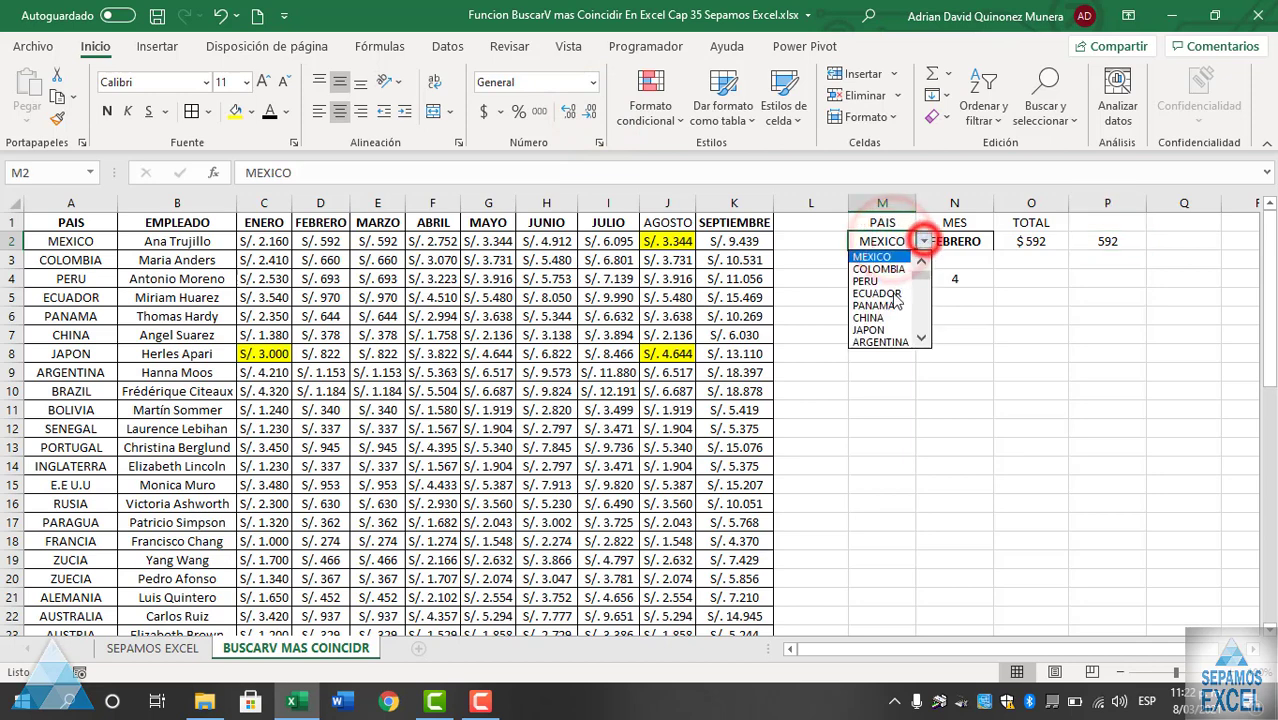
click(884, 306)
click(962, 242)
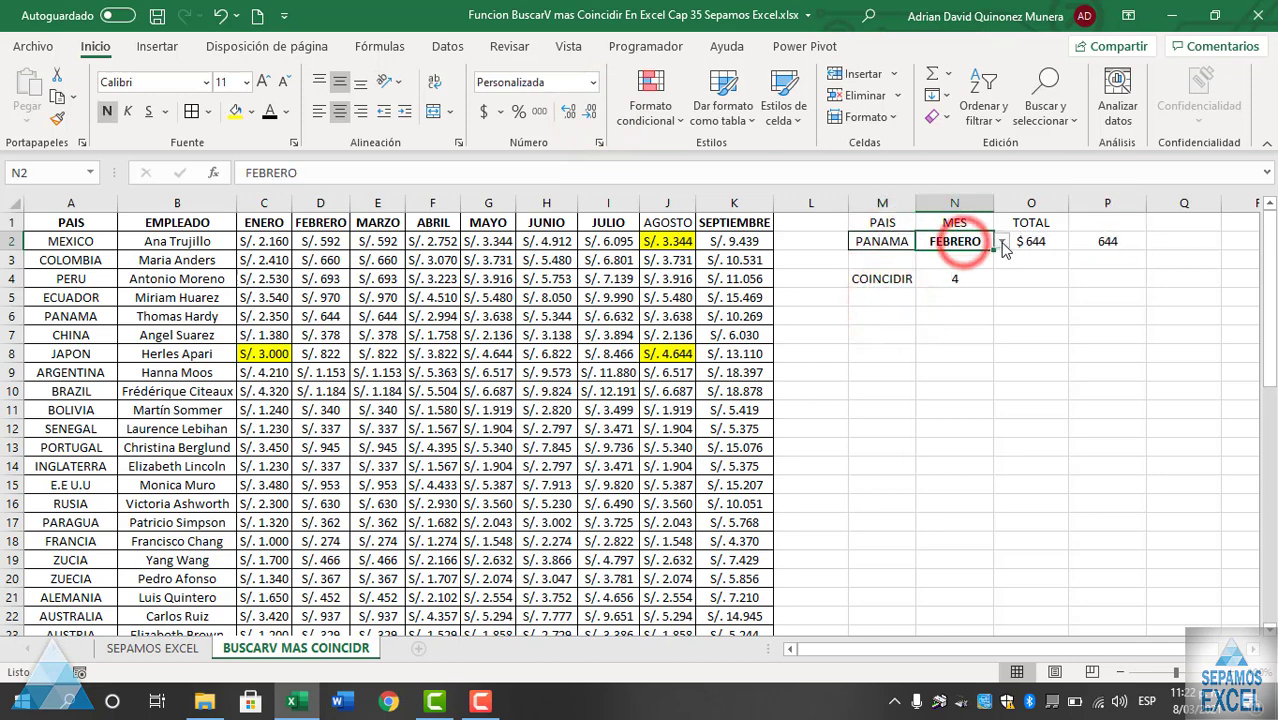
click(1001, 242)
click(975, 300)
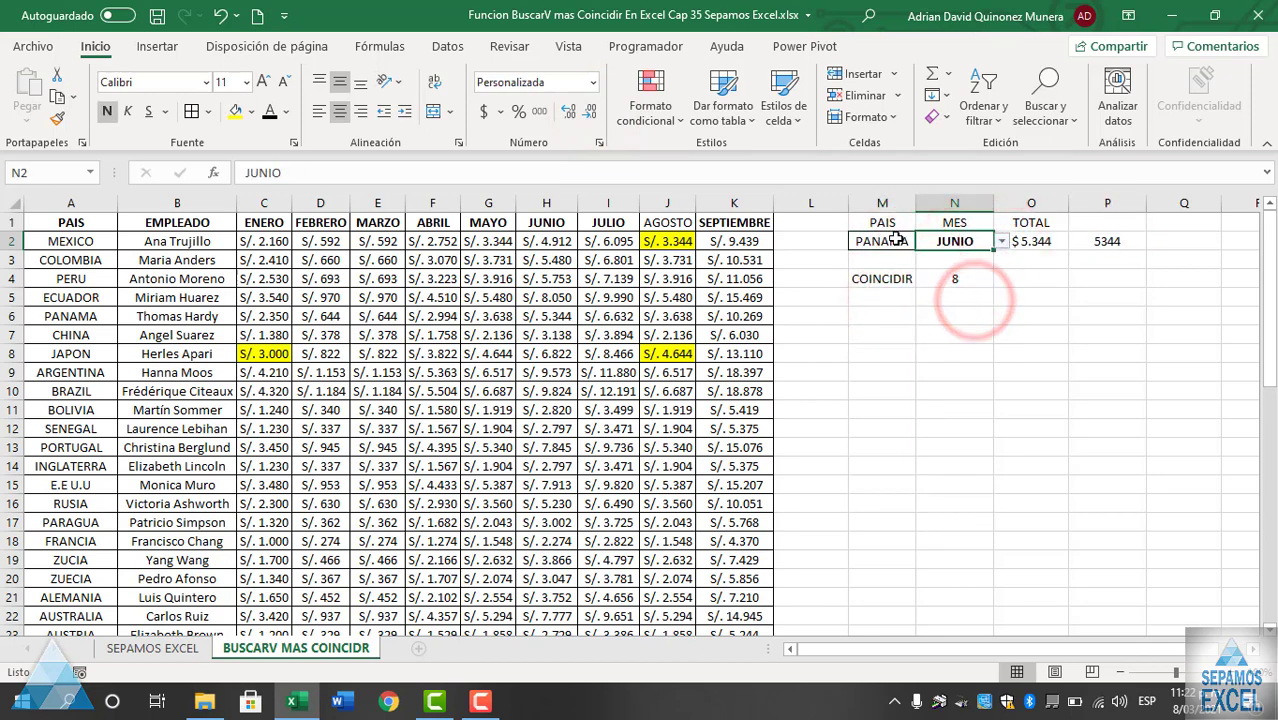
- Switch the dropdowns to INDIA and MAYO and check that O2 totals 5.064
click(891, 244)
click(924, 242)
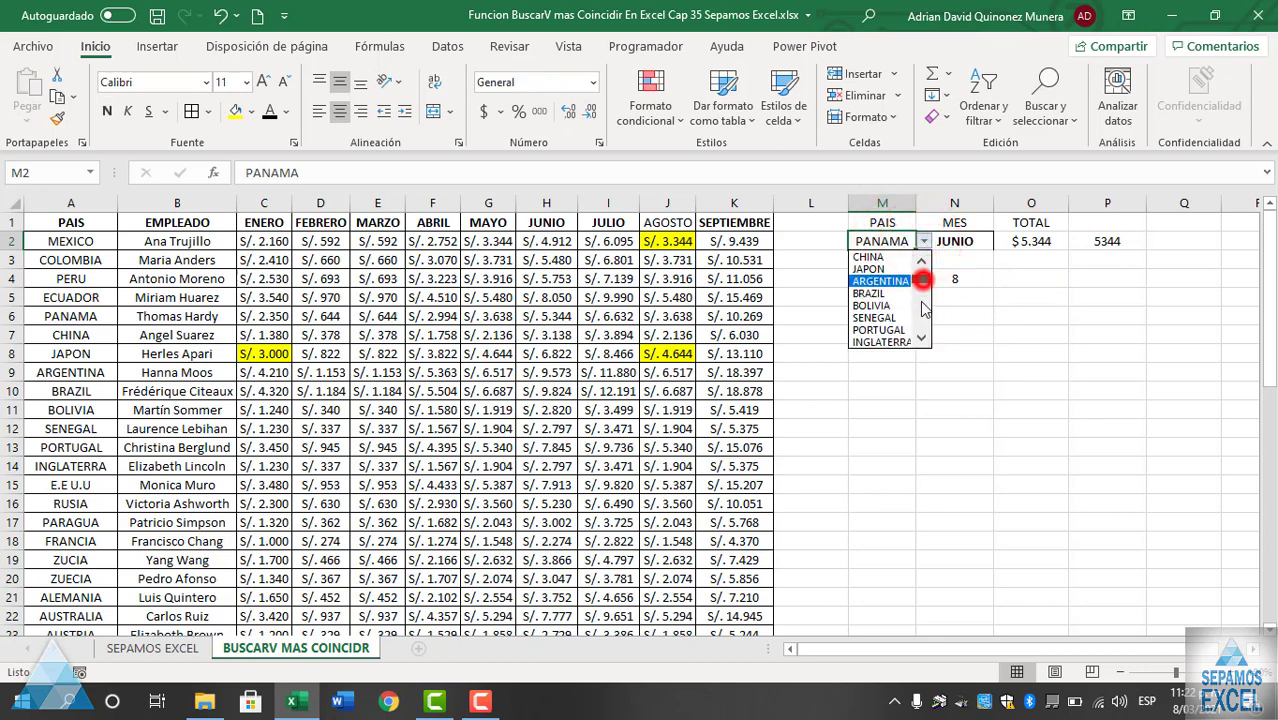
drag(921, 278, 921, 310)
click(875, 308)
click(975, 241)
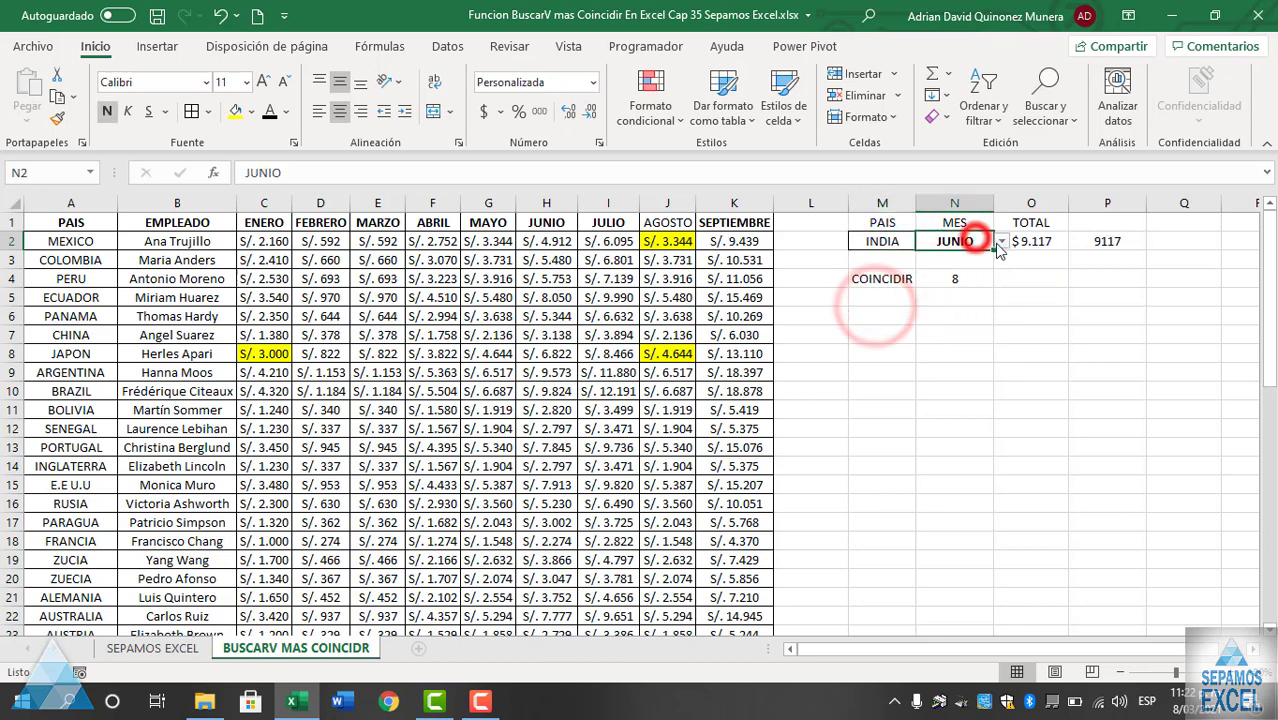
click(1001, 242)
click(970, 296)
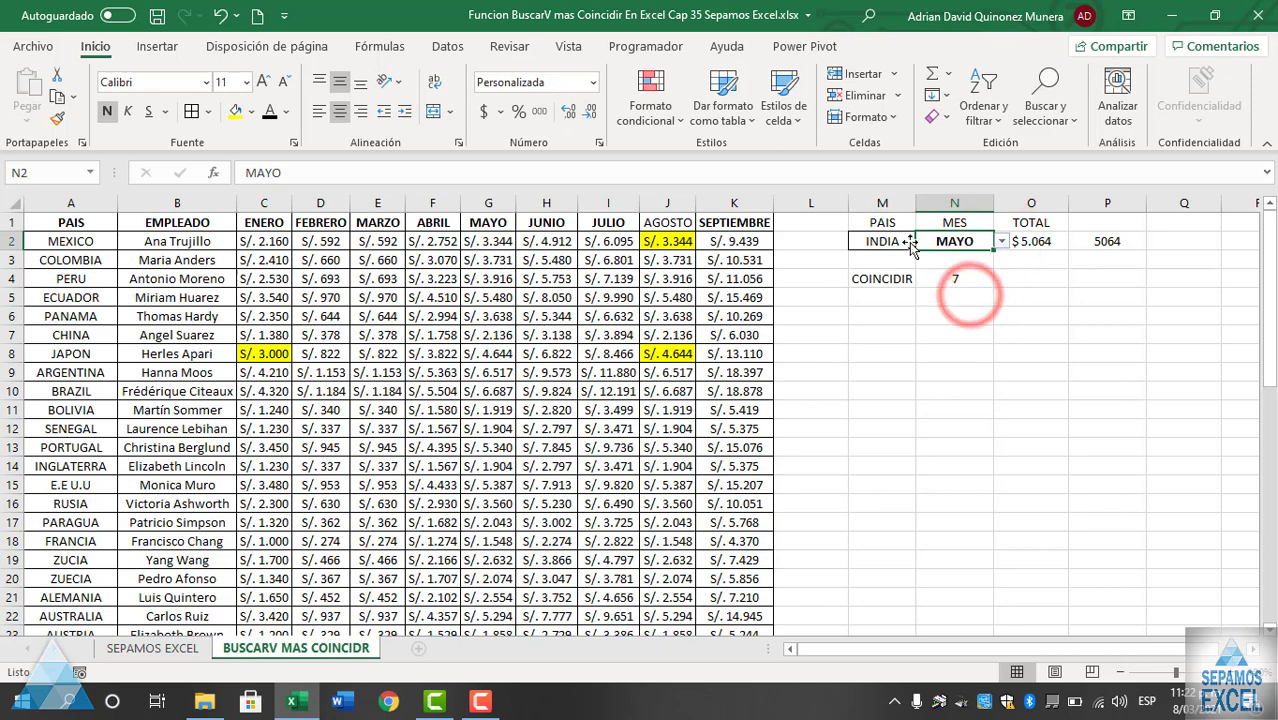
click(1031, 242)
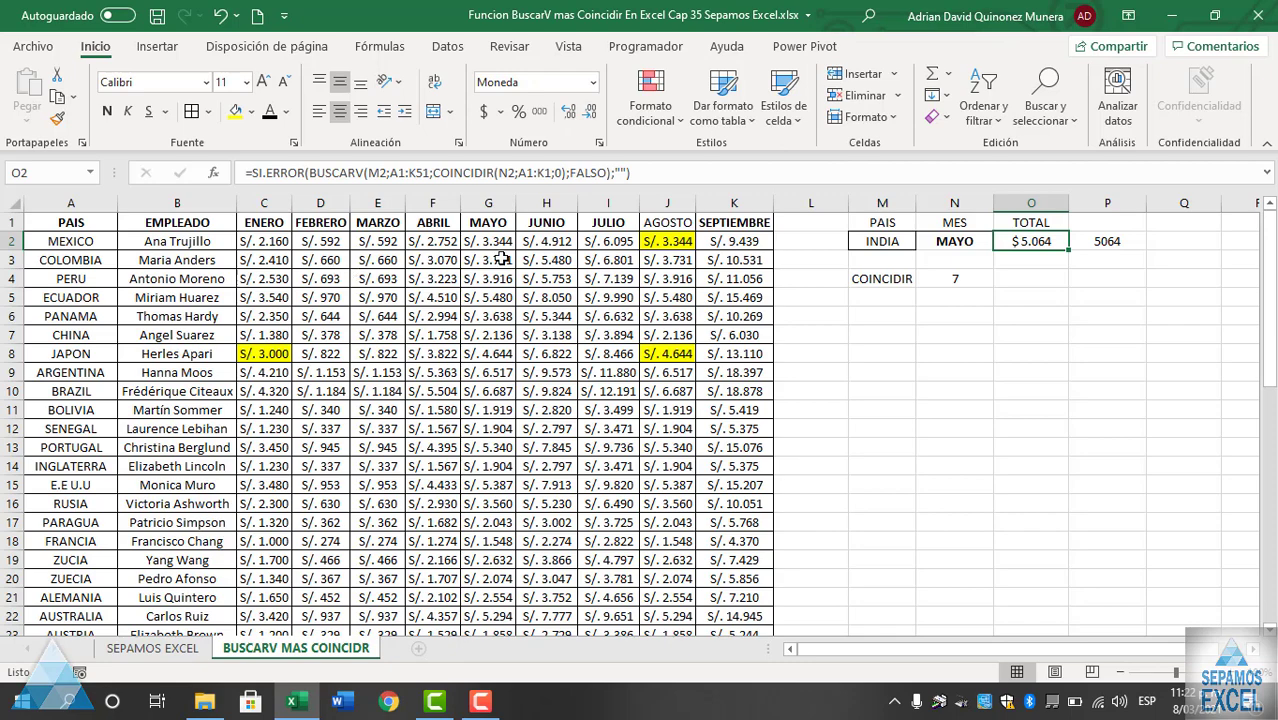
click(205, 173)
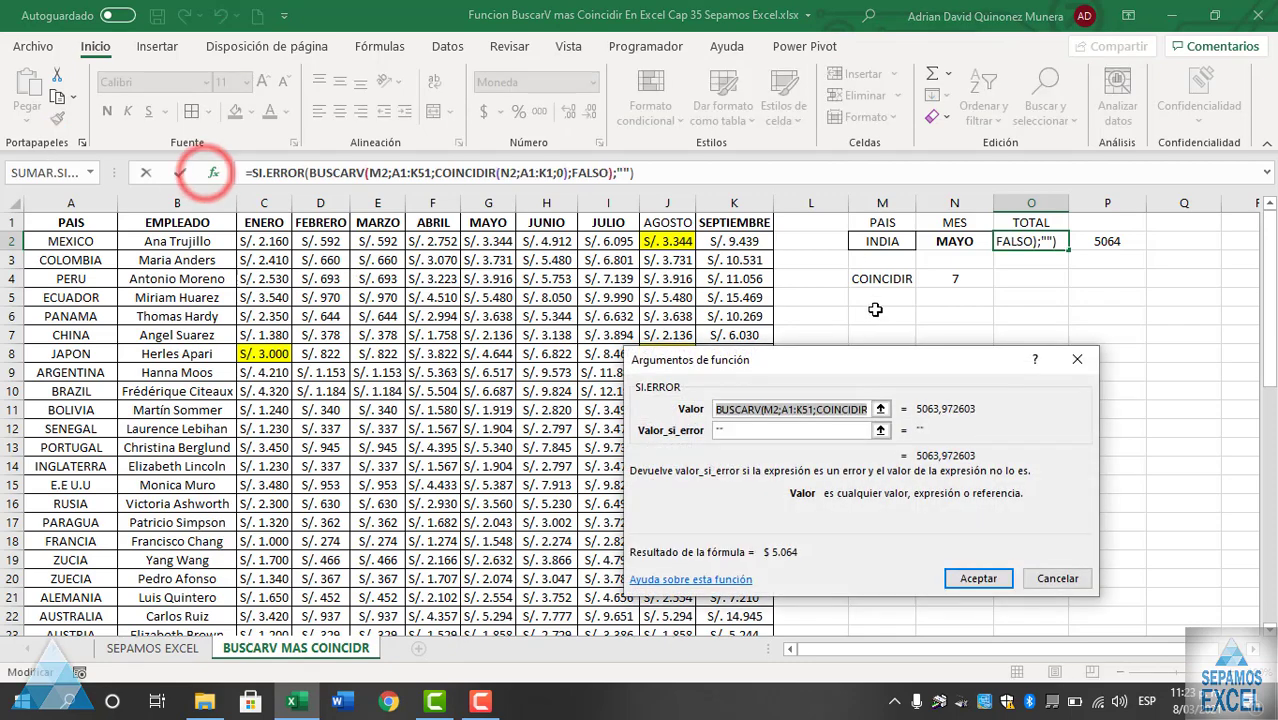
mouse_move(858, 372)
mouse_down()
mouse_move(819, 314)
mouse_move(843, 303)
mouse_up()
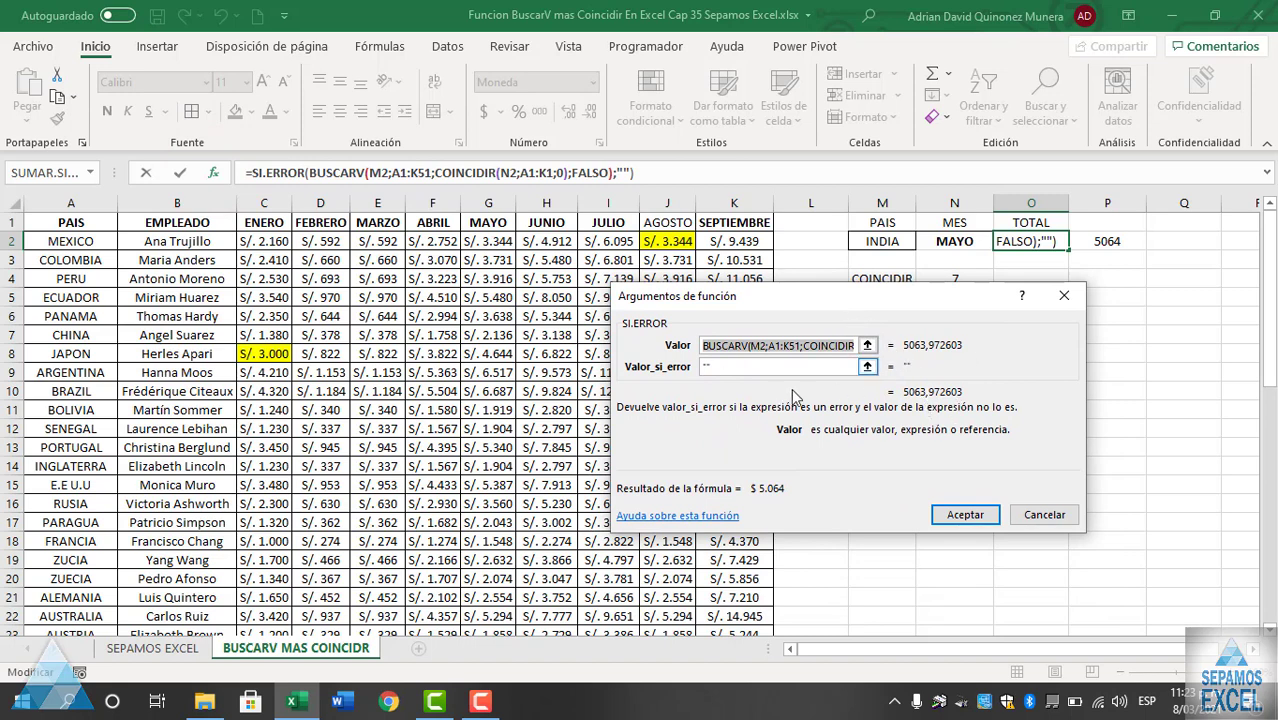
click(1066, 298)
click(1107, 242)
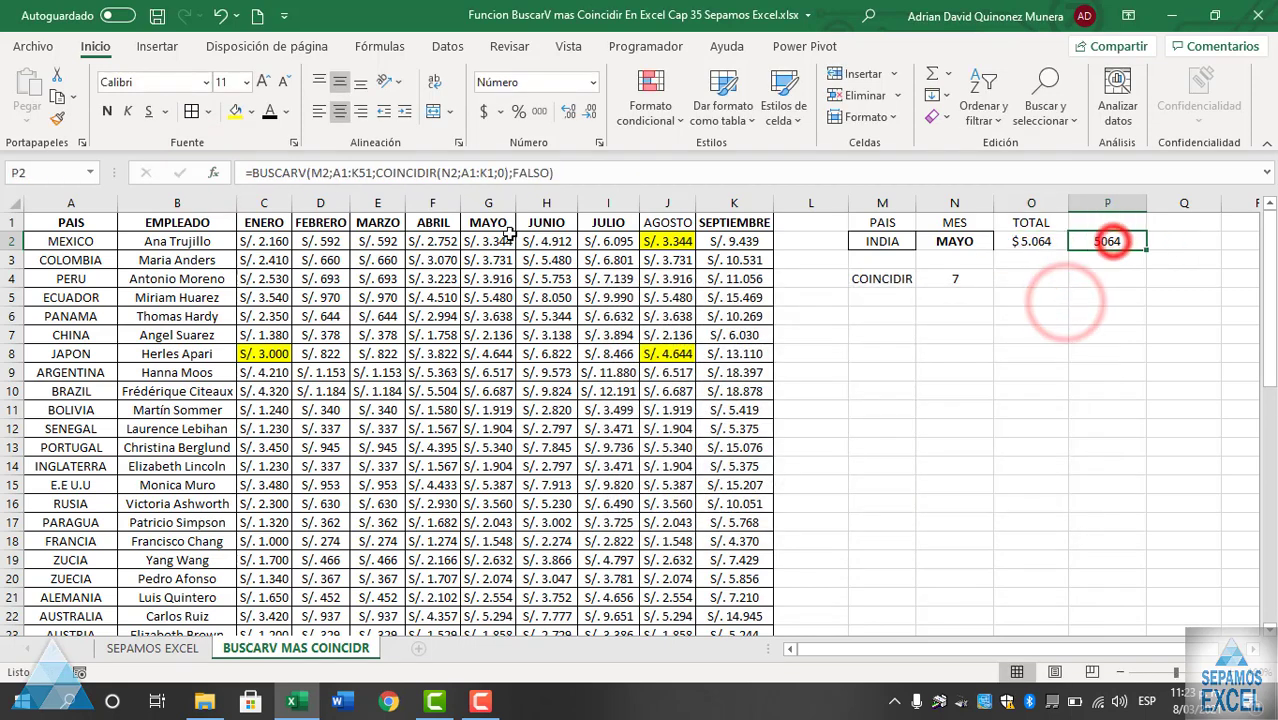
click(213, 173)
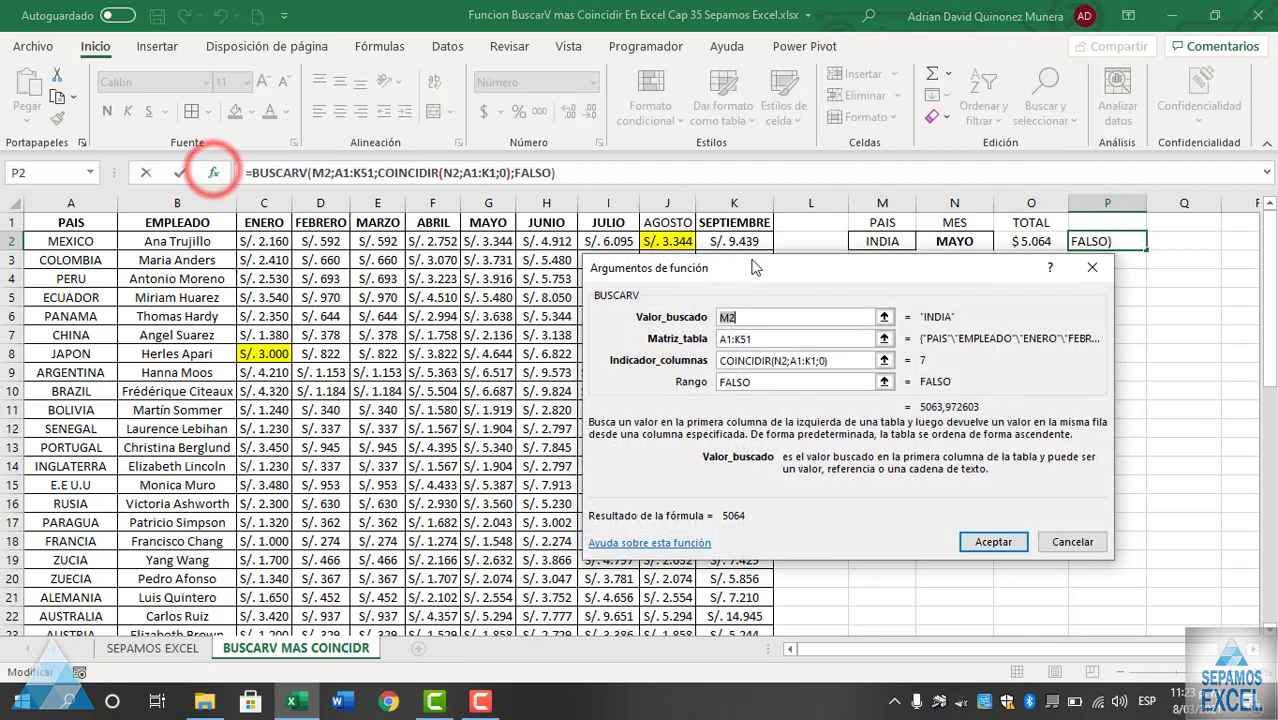
mouse_move(800, 268)
mouse_down()
mouse_move(652, 253)
mouse_move(740, 250)
mouse_up()
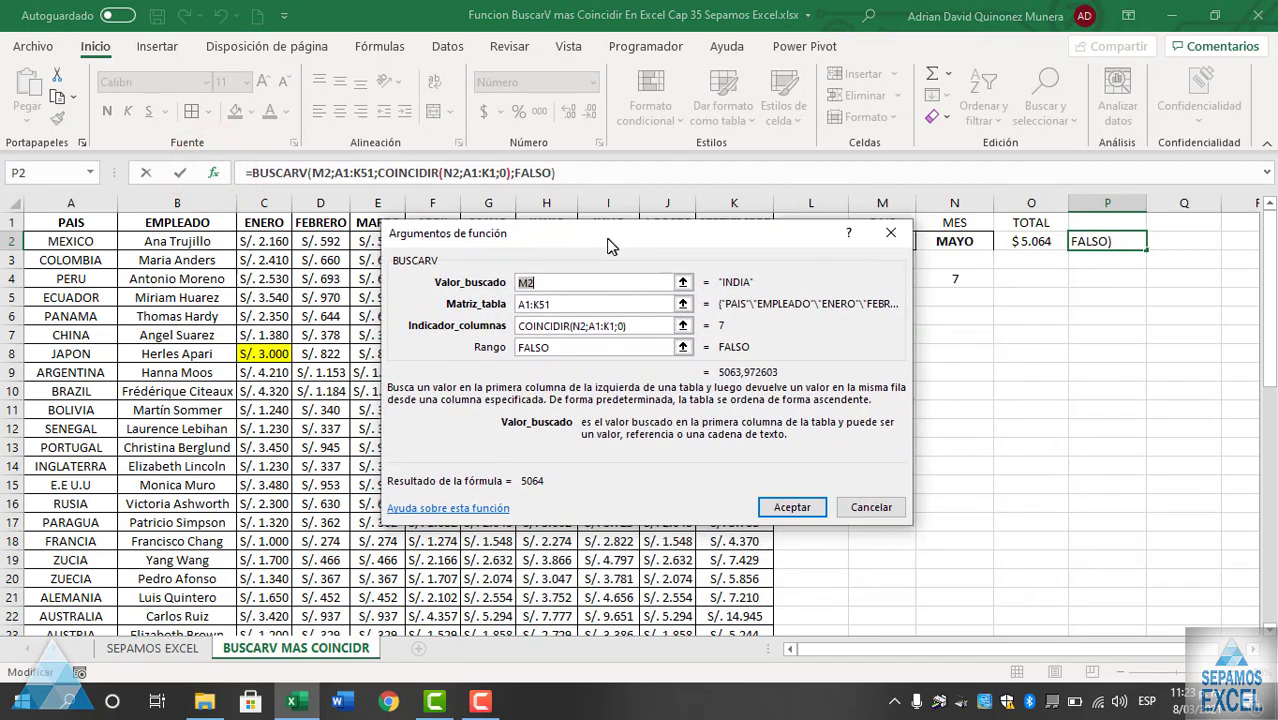